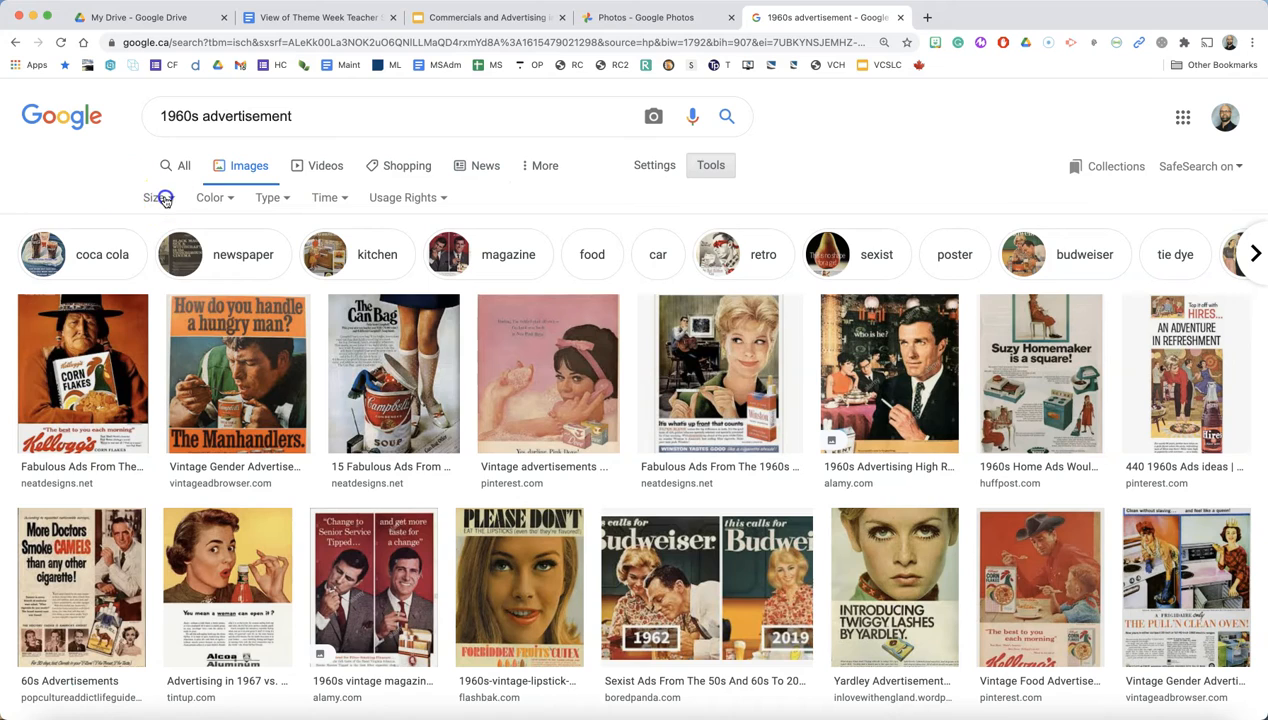
Step: Filter the 1960s advertisement image results to large size and browse the vintage ads
left_click(162, 256)
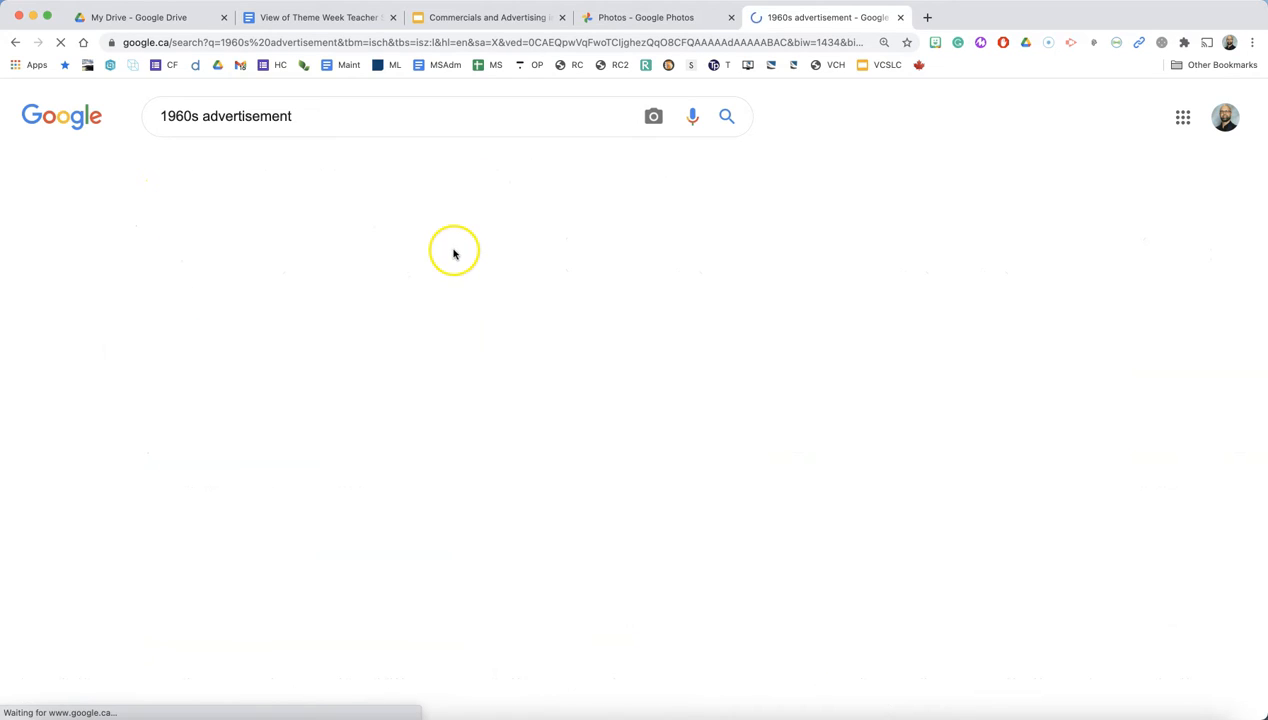
scroll(462, 340, "down", 2)
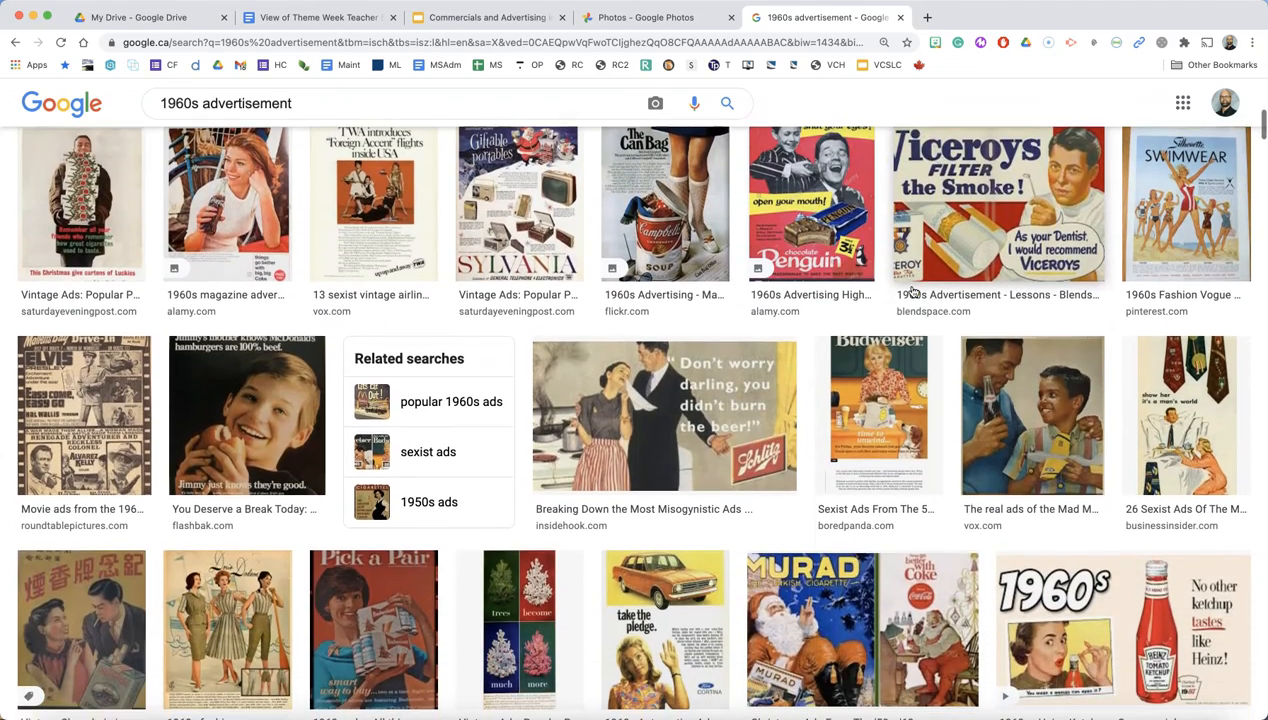
scroll(912, 291, "up", 5)
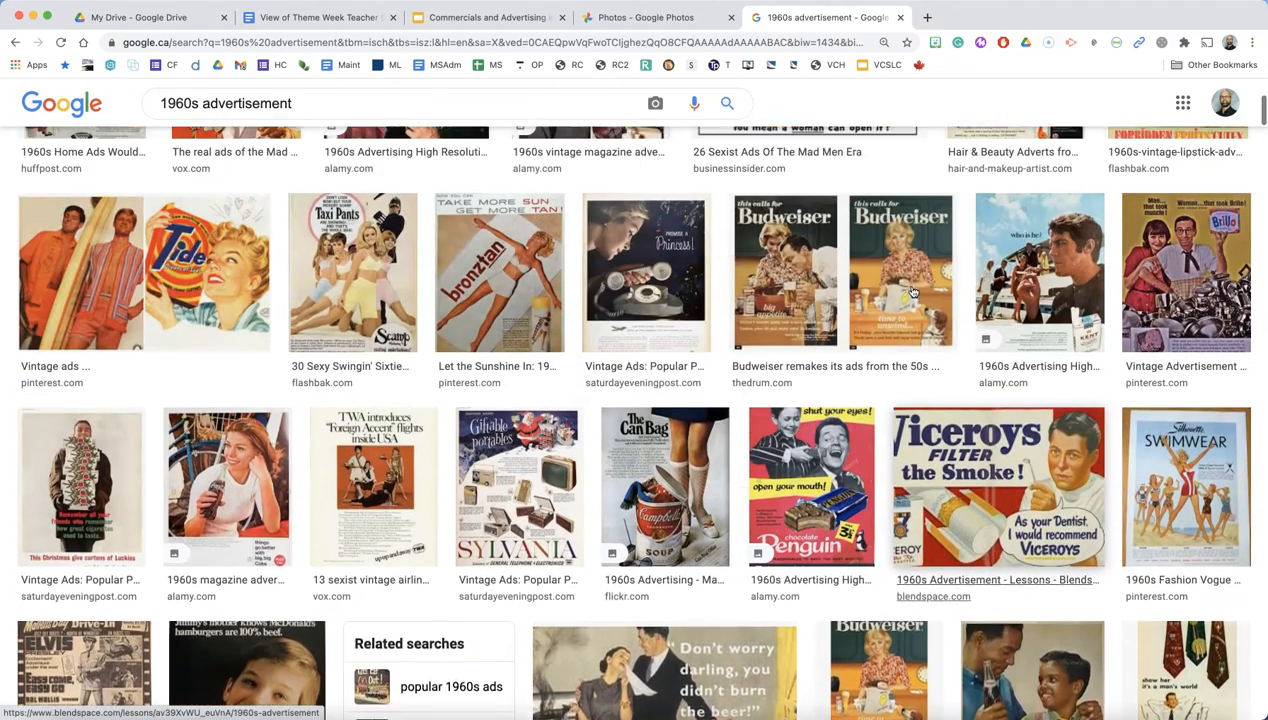
scroll(912, 291, "up", 2)
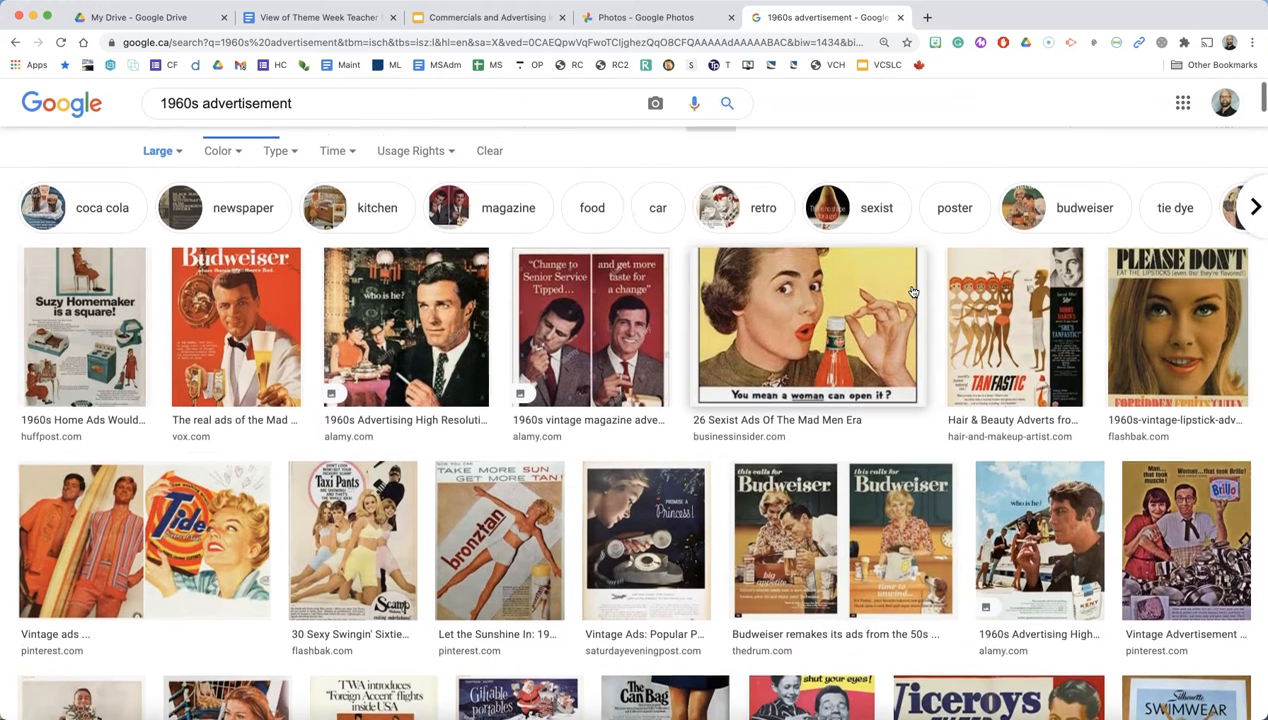
left_click(296, 126)
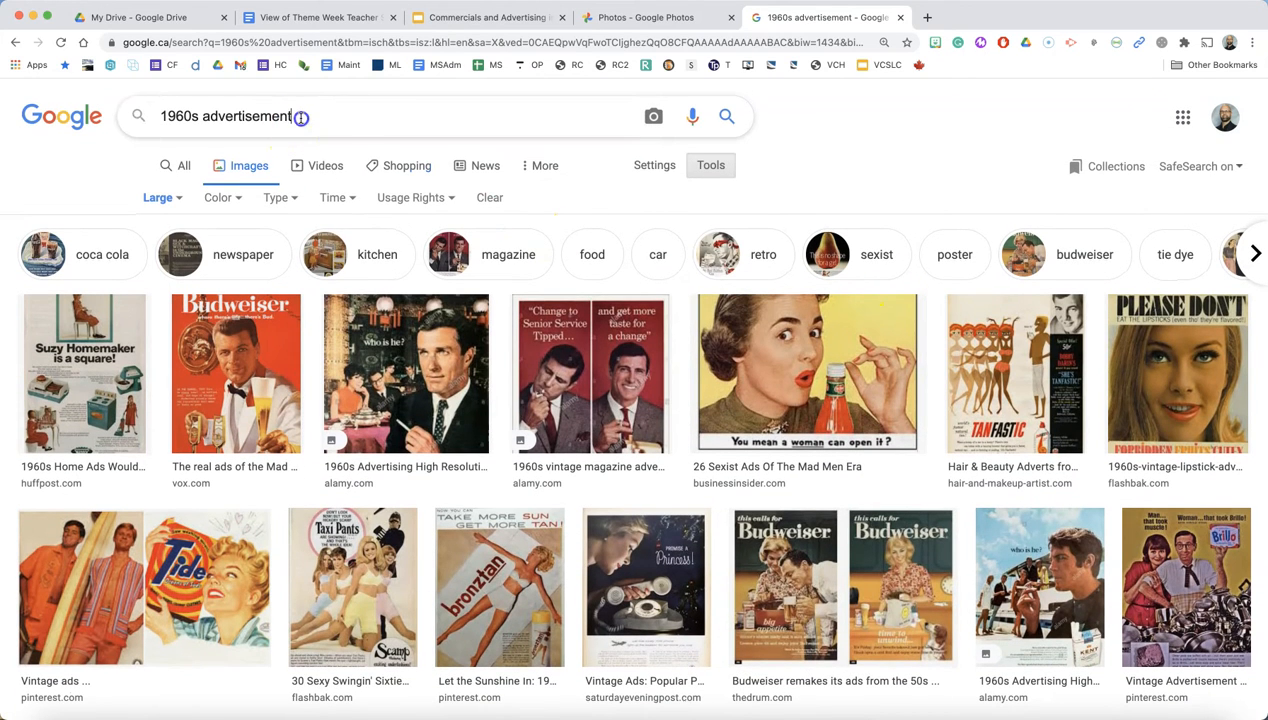
left_click(806, 126)
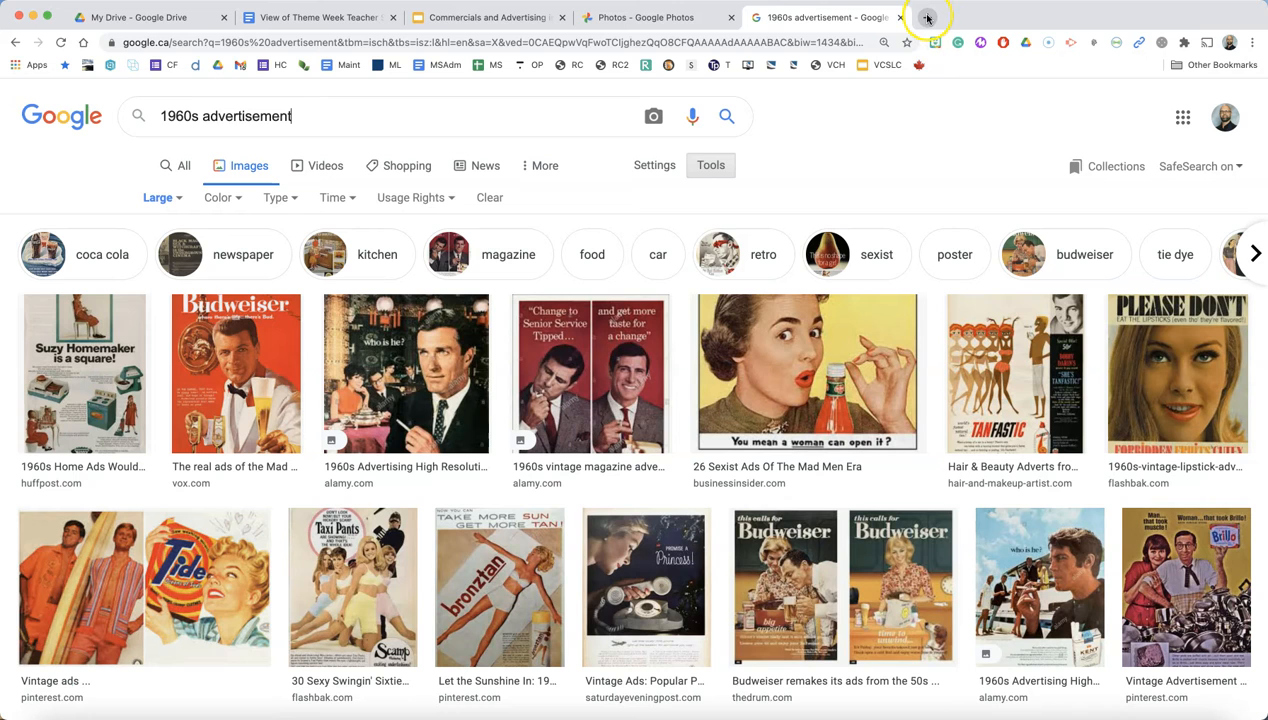
Step: Review the sample ads and the instructions slide in the Commercials and Advertising in the 1960s presentation, plus the portrait photos in Google Photos
left_click(490, 17)
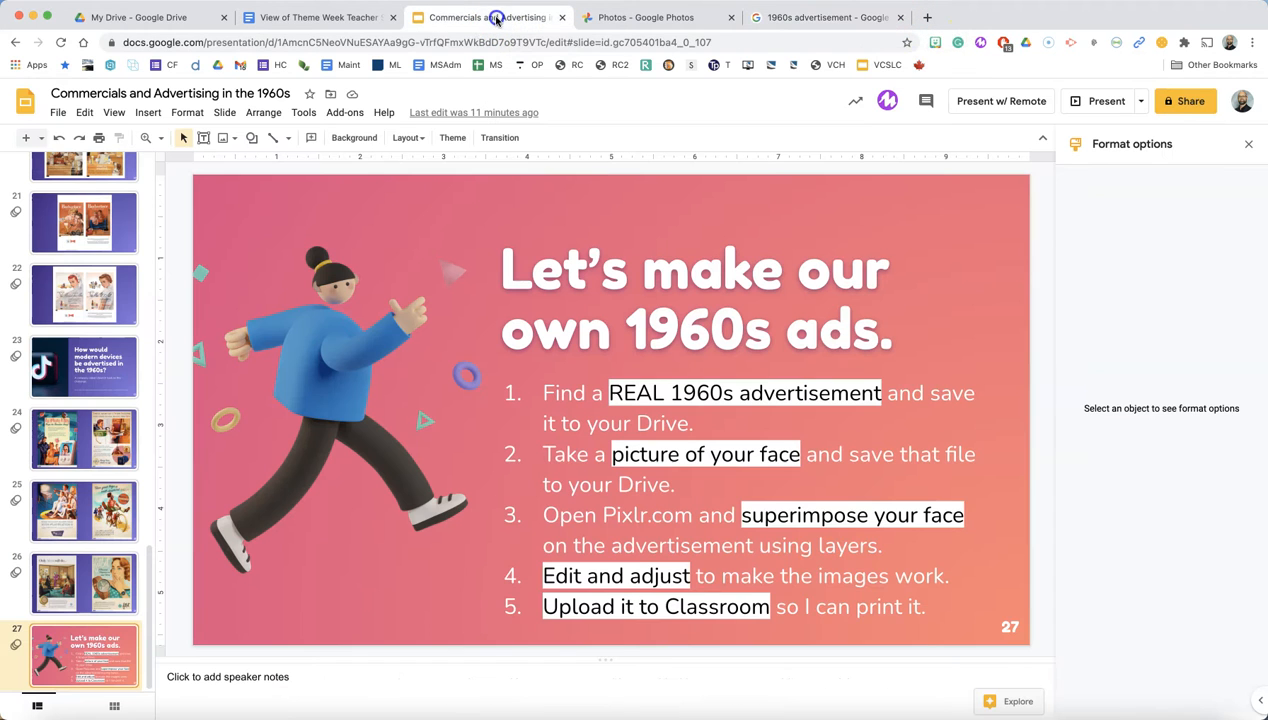
scroll(75, 393, "up", 5)
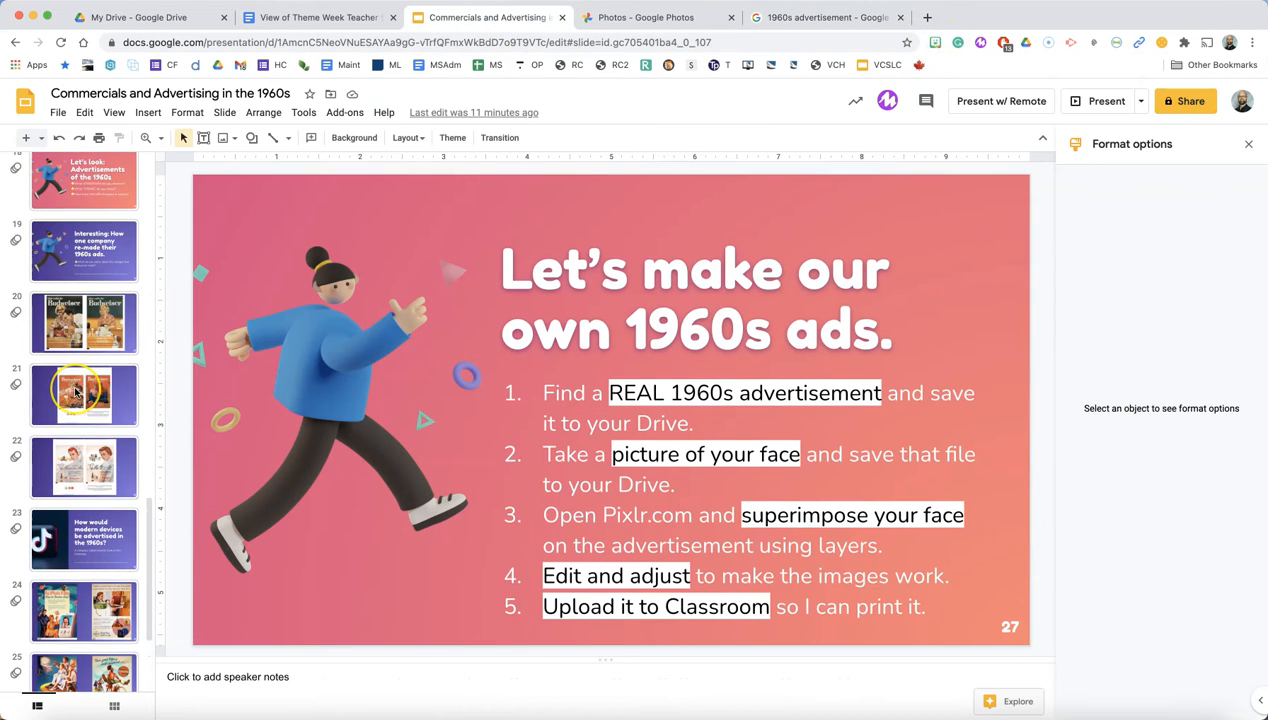
left_click(82, 276)
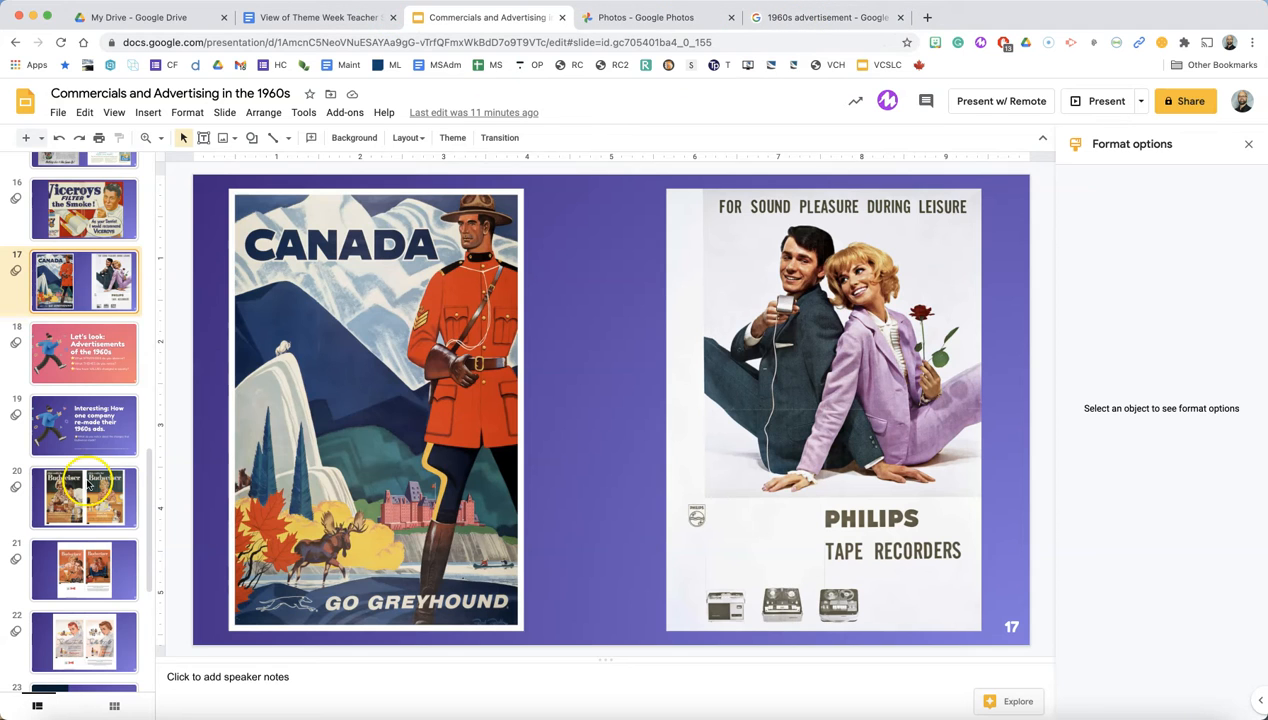
scroll(88, 484, "down", 5)
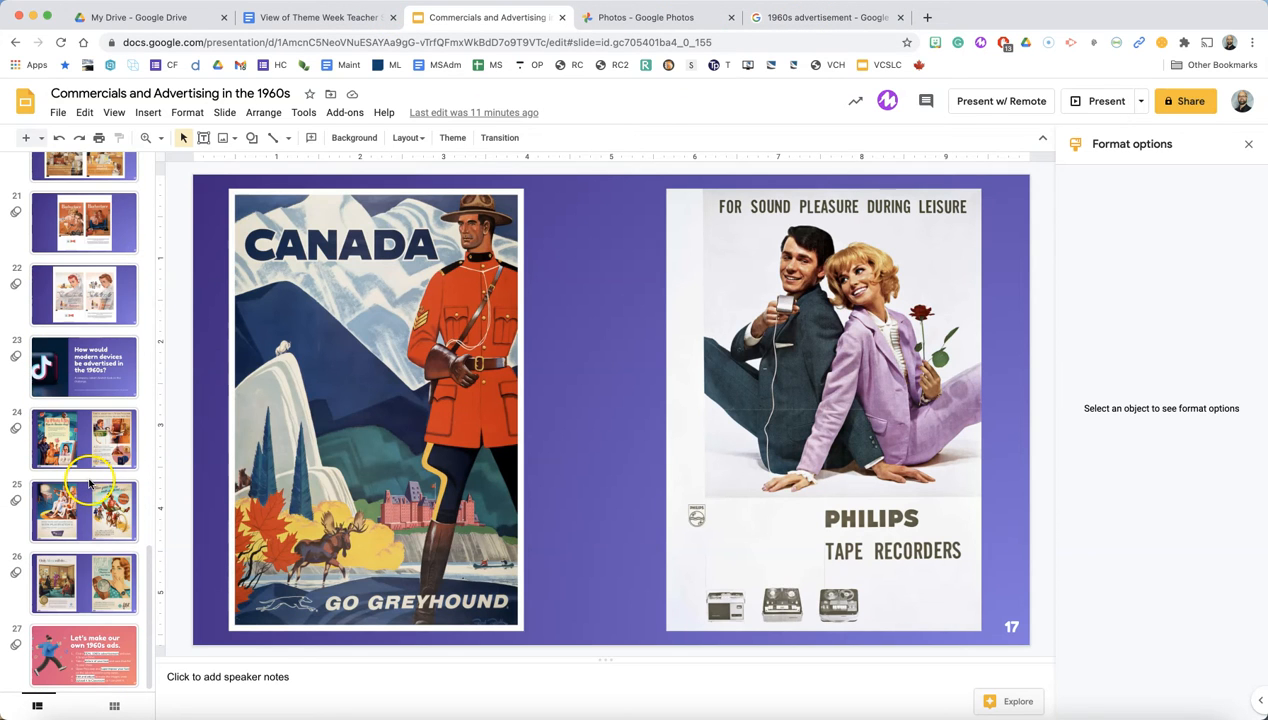
left_click(86, 652)
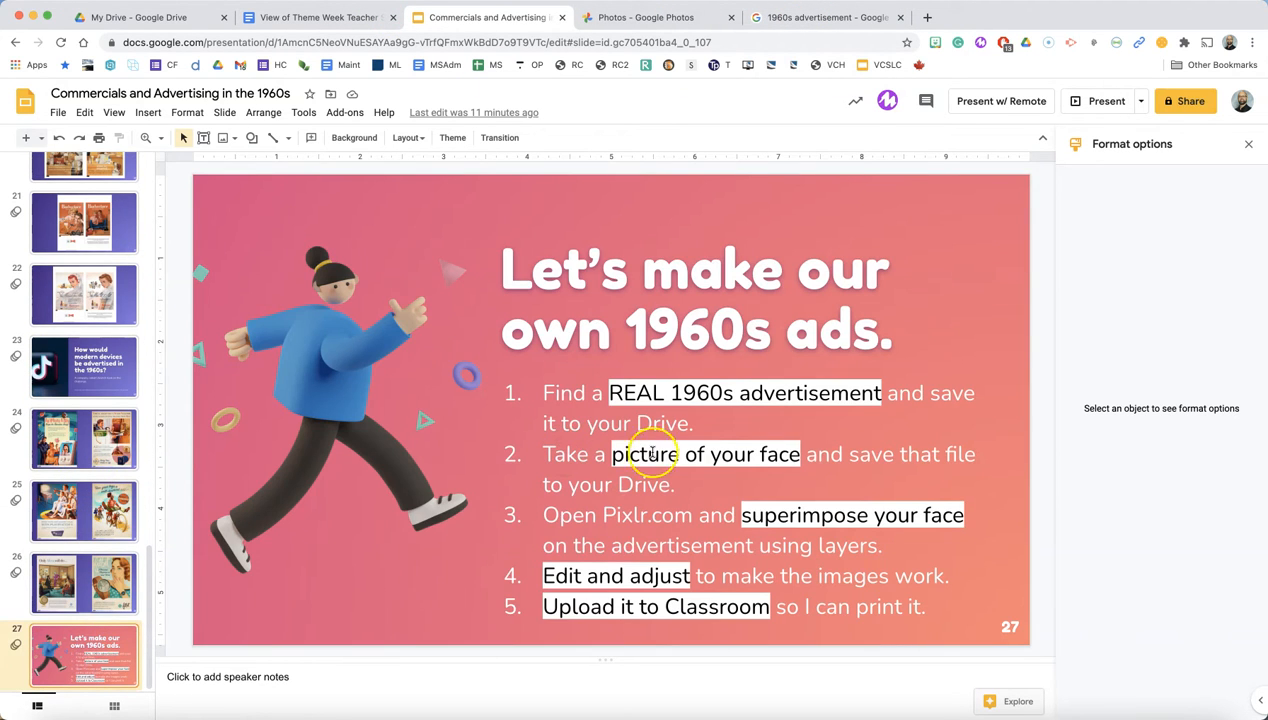
left_click(632, 12)
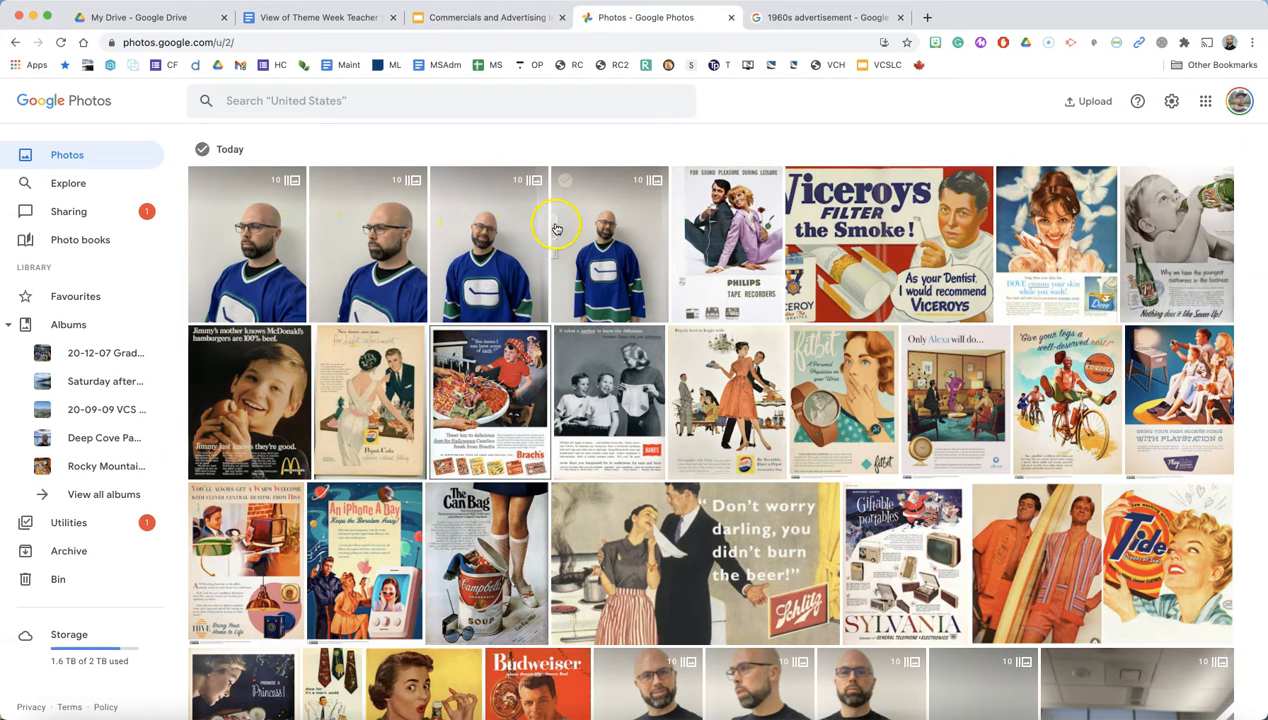
left_click(511, 18)
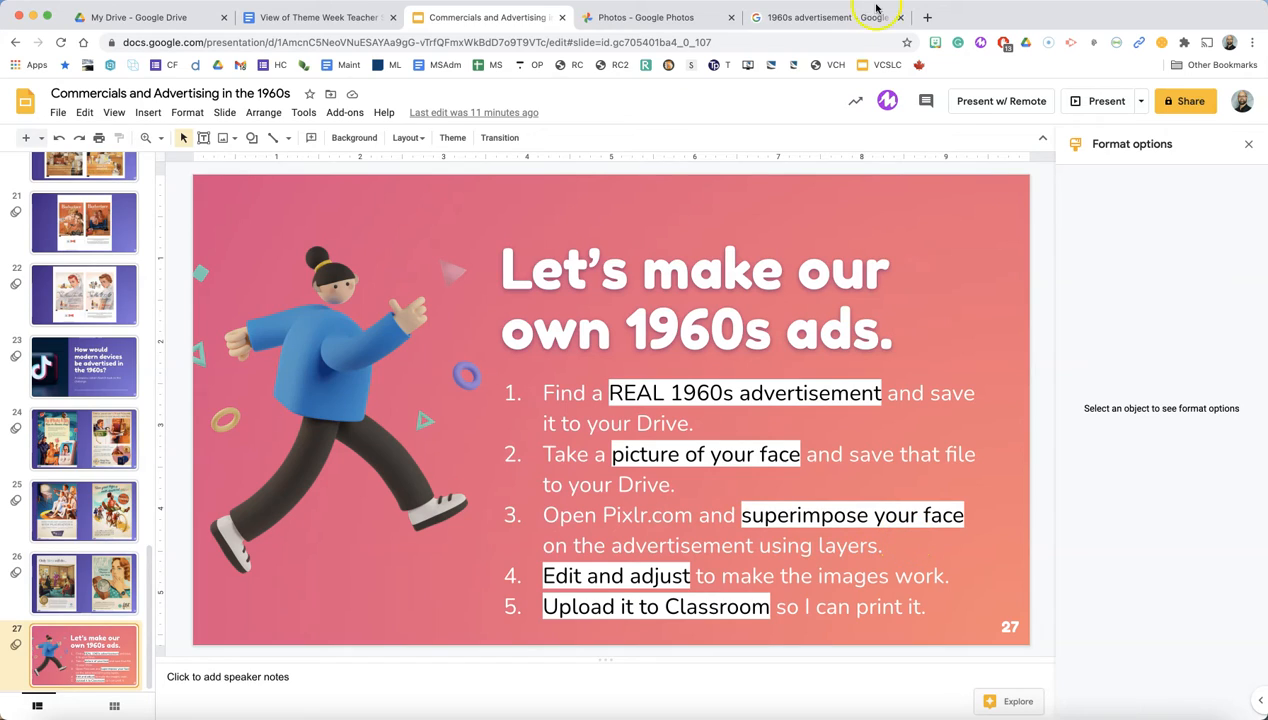
Step: Open pixlr.com in a new browser tab and launch the Pixlr E advanced photo editor
left_click(927, 17)
type("pixlr")
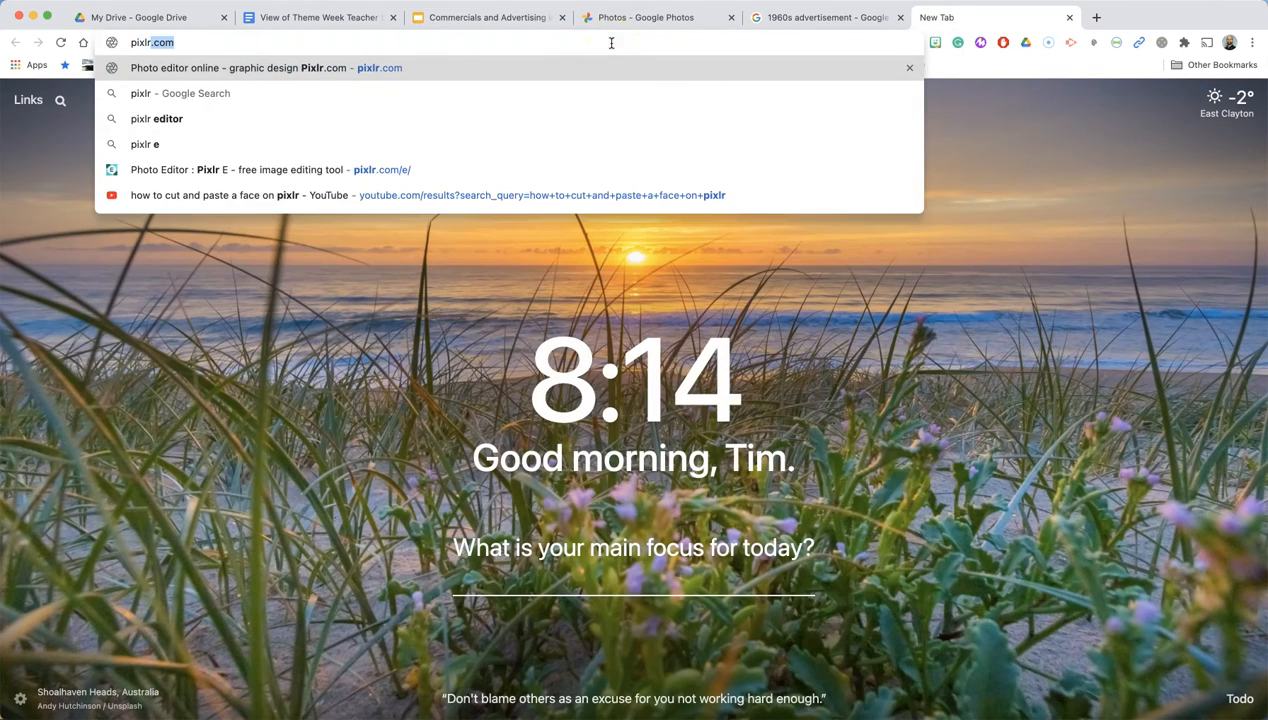
key("Return")
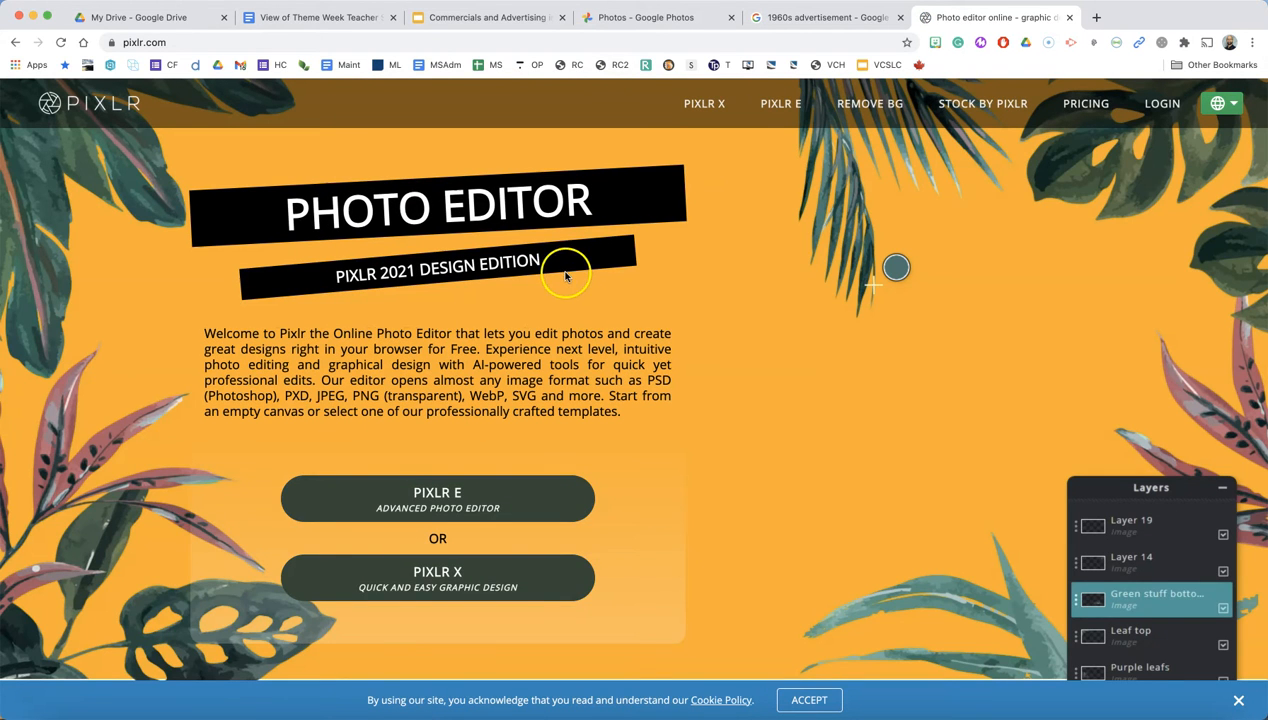
left_click(437, 515)
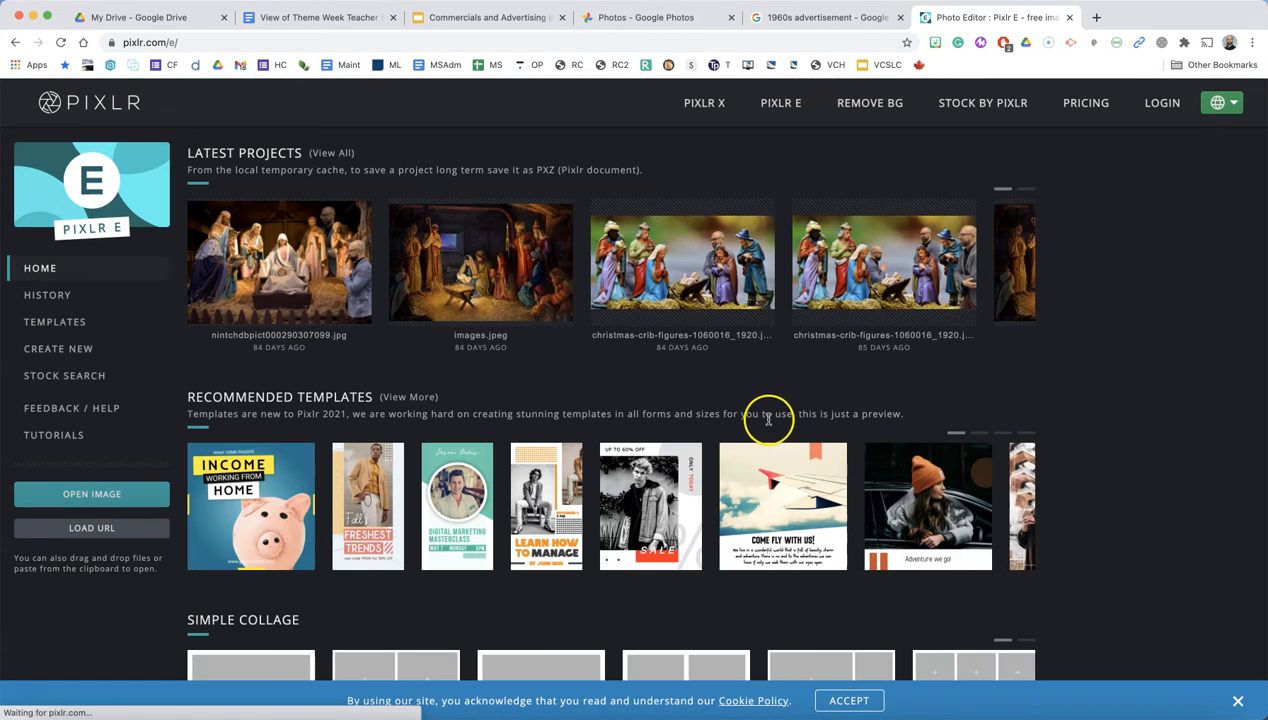
Step: Start opening an image and browse to Documents > Pictures > VCS > Theme Week > 1960s > Commercials and Advertising > 1960s Advertisements
left_click(88, 497)
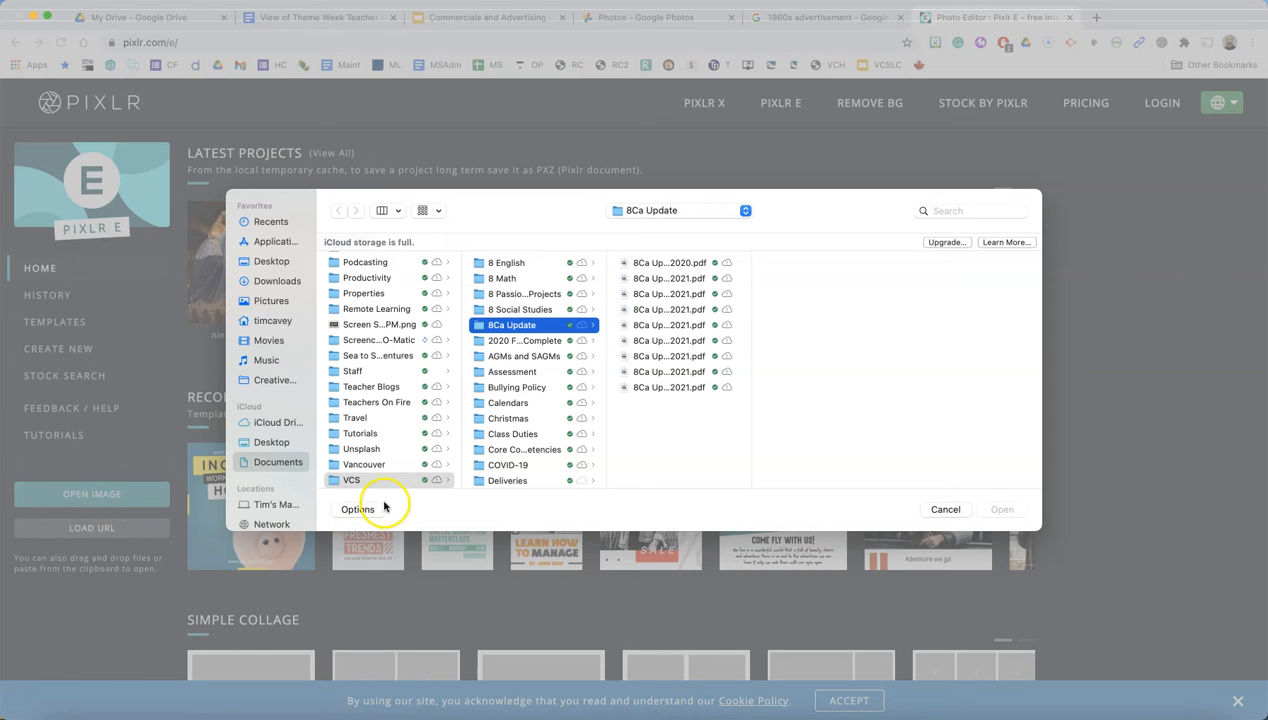
left_click(288, 465)
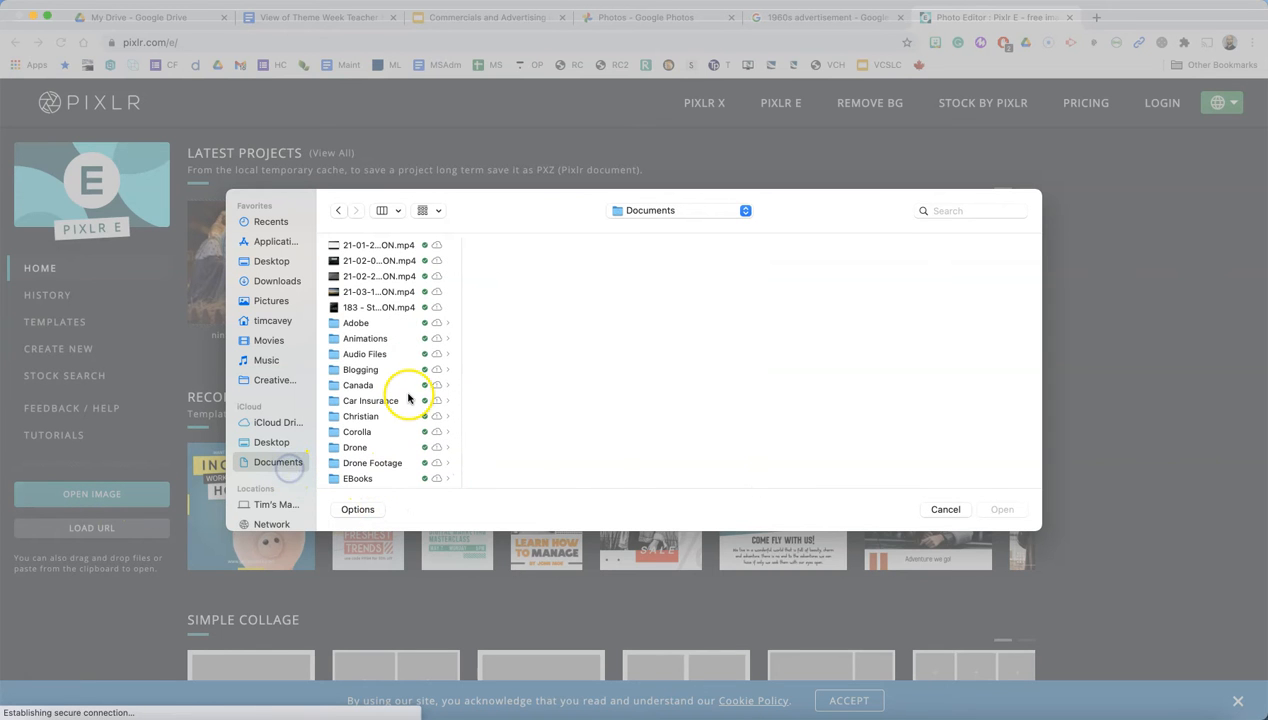
scroll(405, 398, "down", 10)
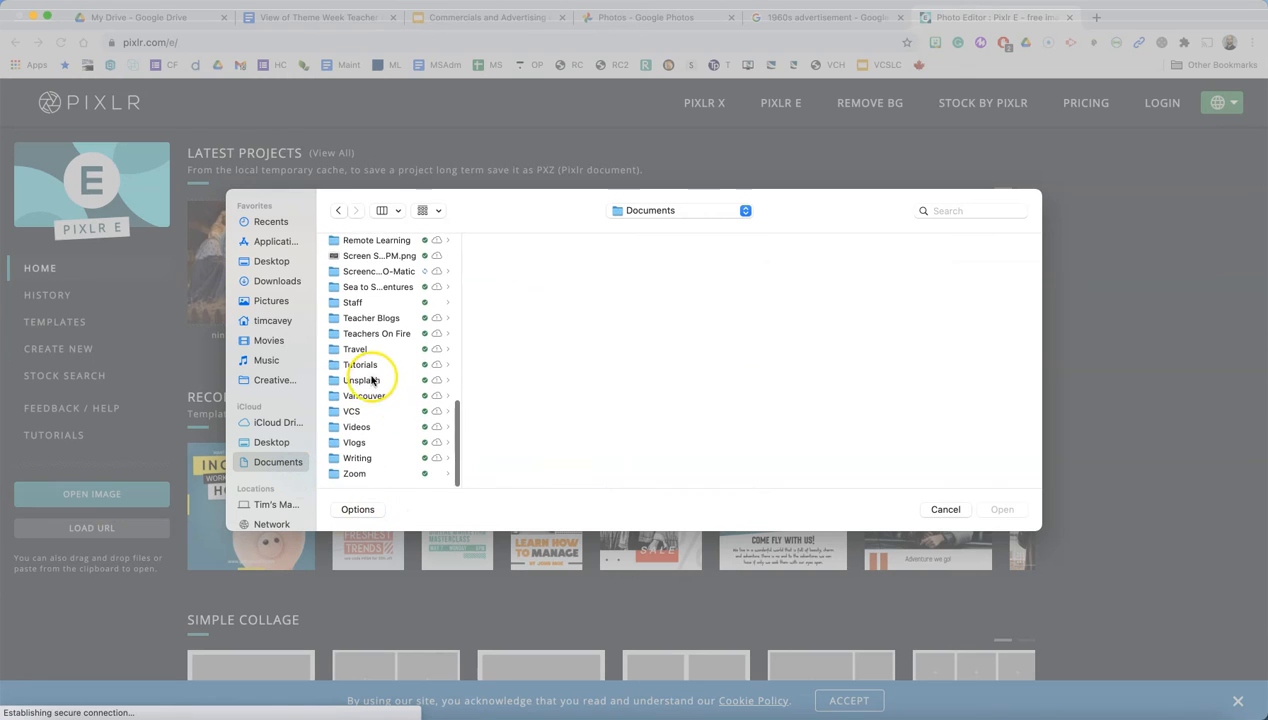
scroll(385, 398, "up", 5)
left_click(355, 322)
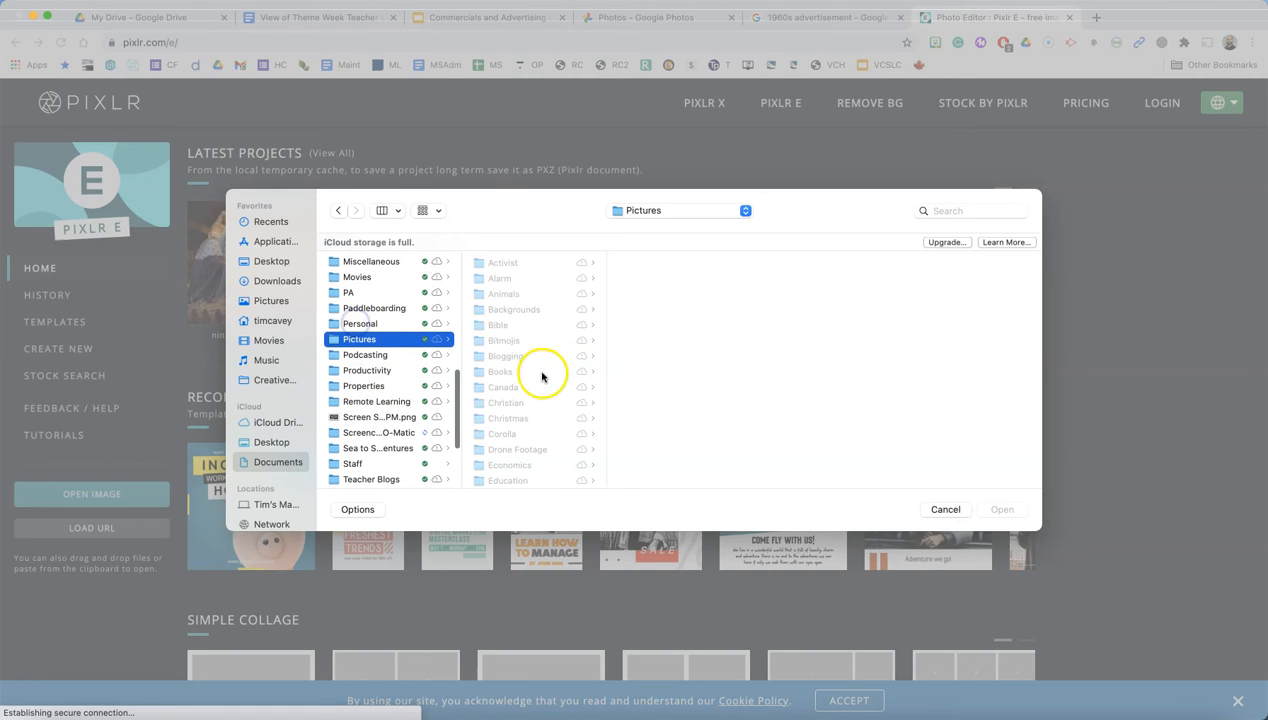
scroll(538, 374, "down", 10)
left_click(500, 445)
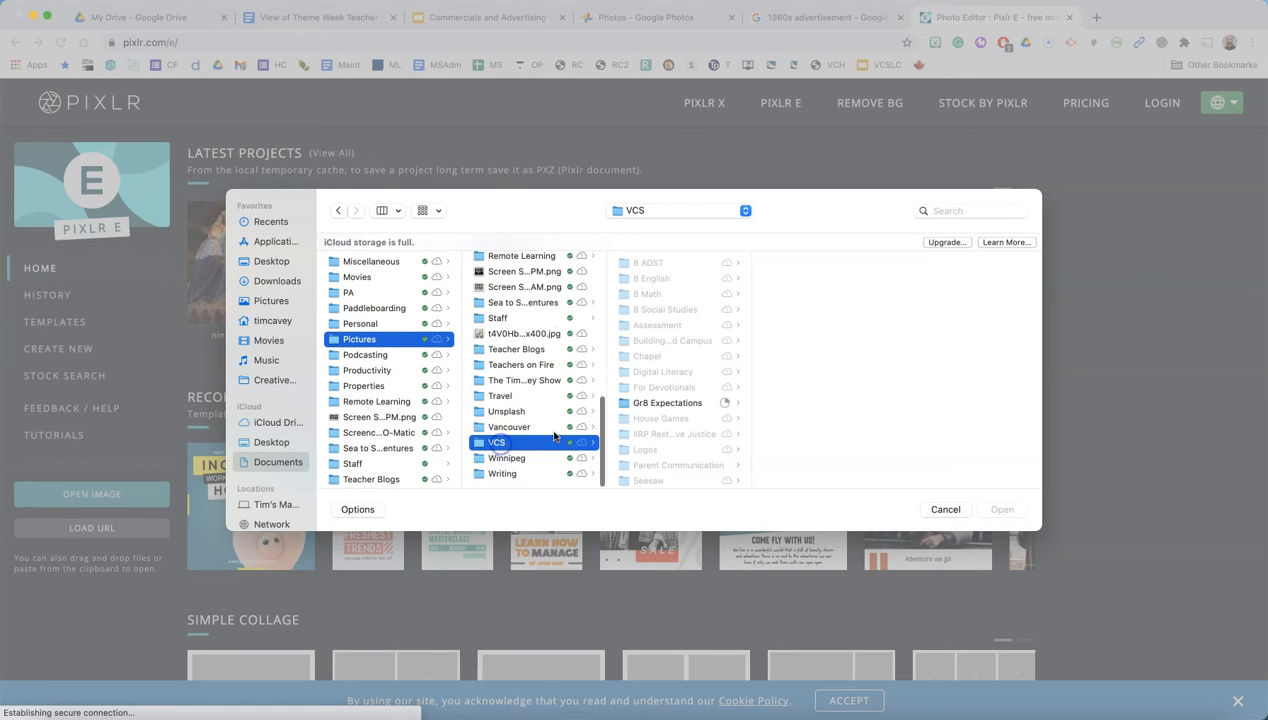
scroll(648, 420, "down", 3)
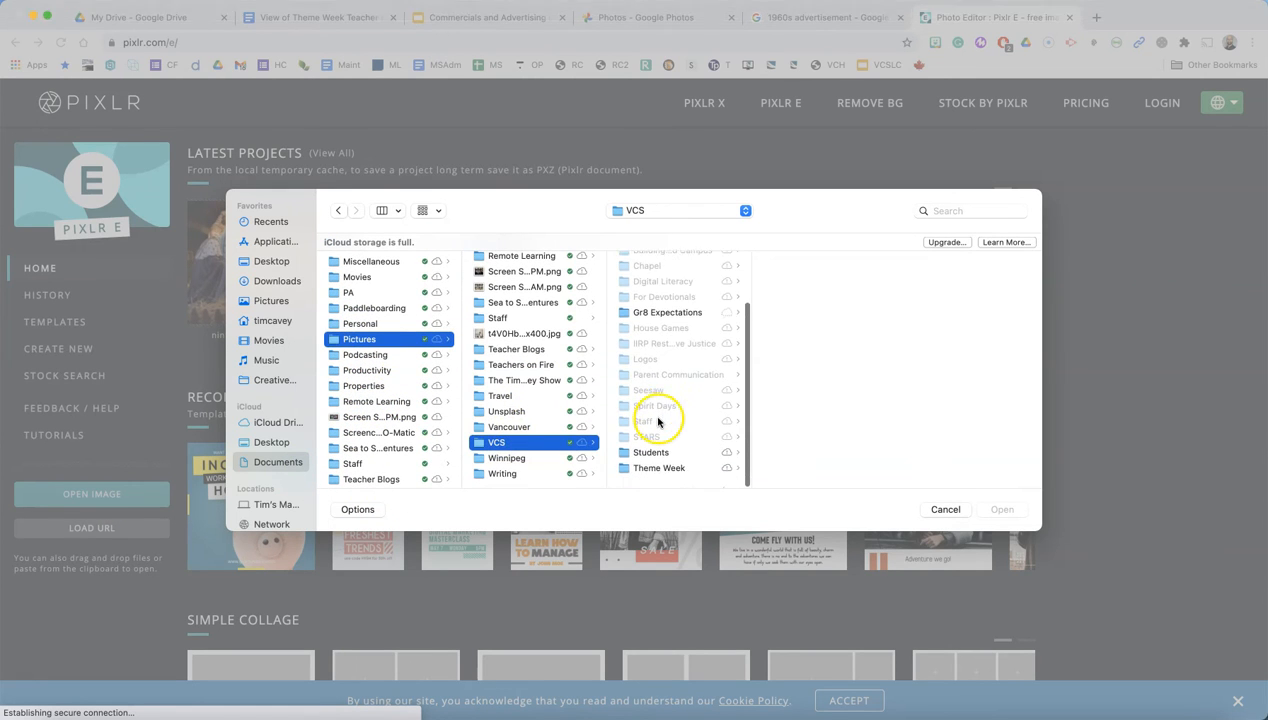
left_click(660, 472)
left_click(812, 264)
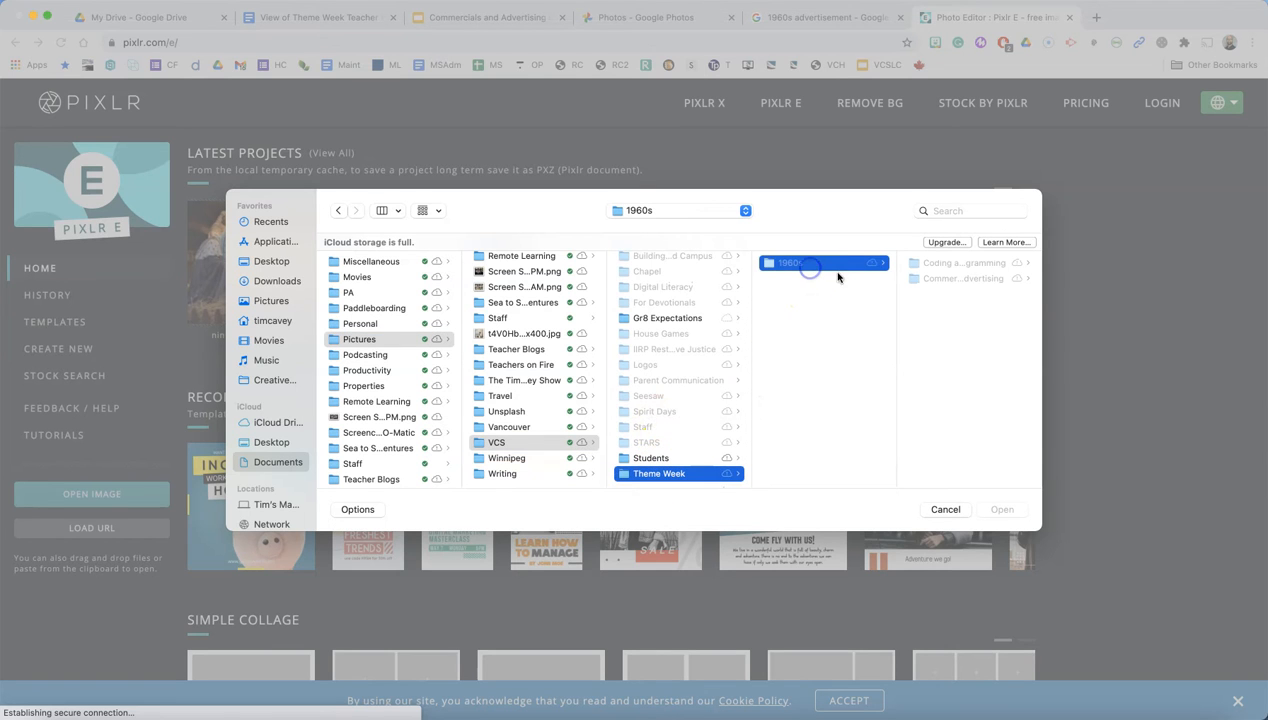
left_click(934, 280)
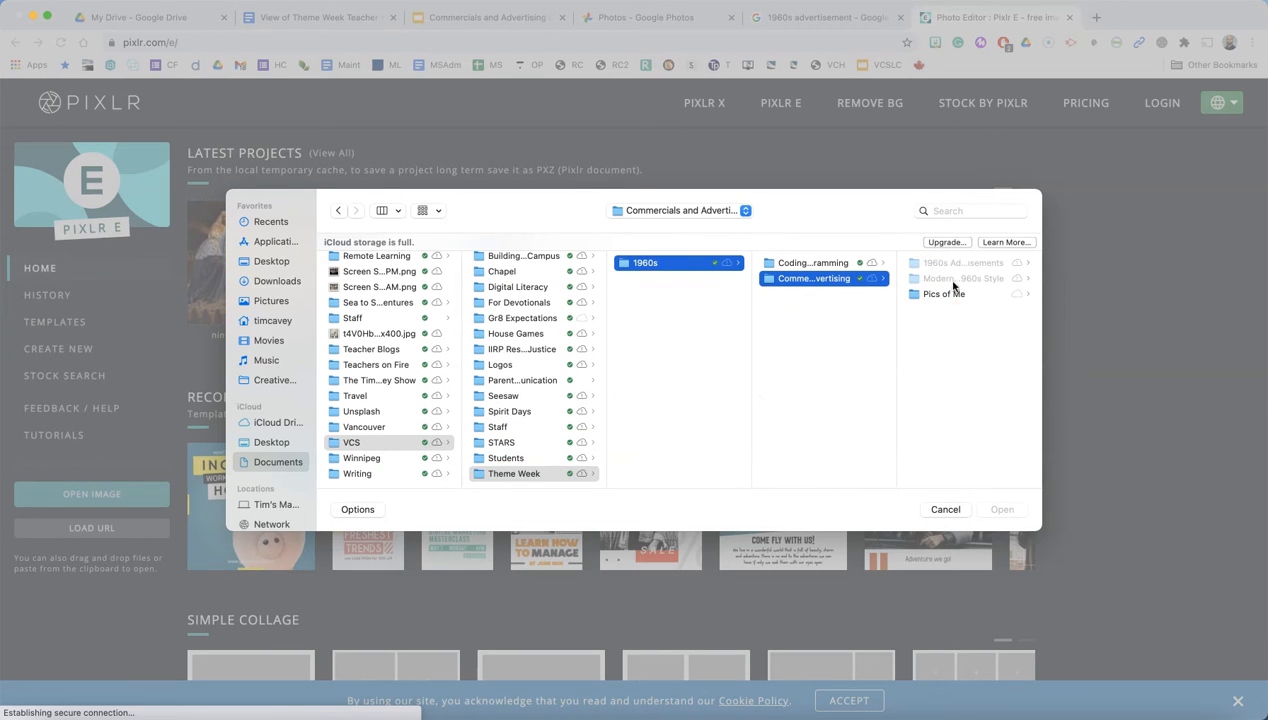
left_click(955, 264)
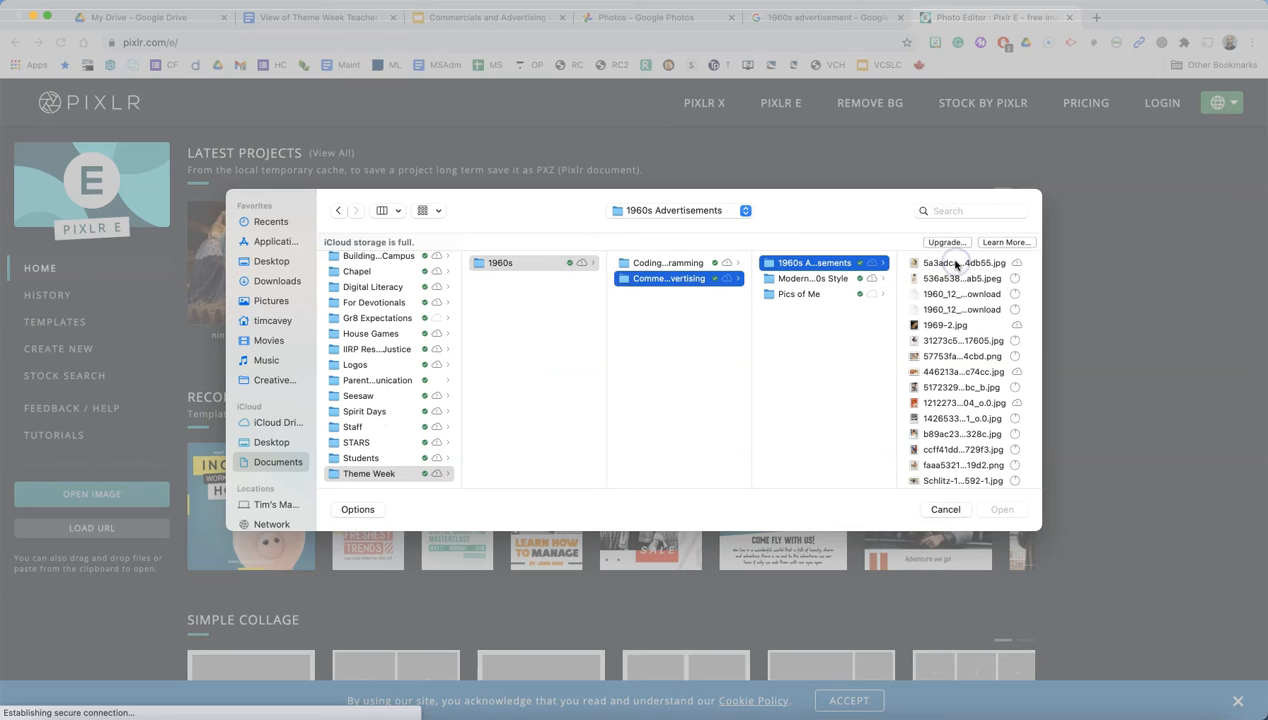
Step: Preview the ads in the 1960s Advertisements folder and open the Philips Tape Recorders JPEG for editing
left_click(975, 266)
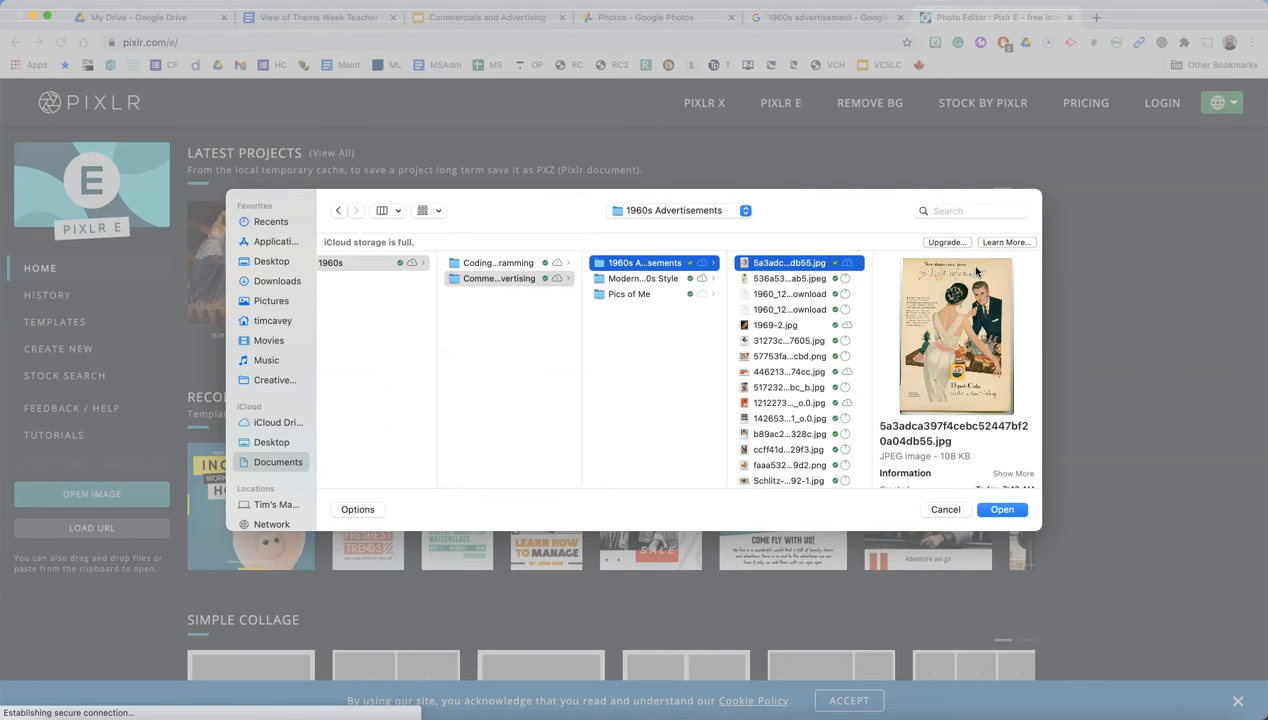
key("Down")
key("Down")
key("Down")
key("Down")
key("Down")
key("Down")
key("Down")
key("Up")
key("Up")
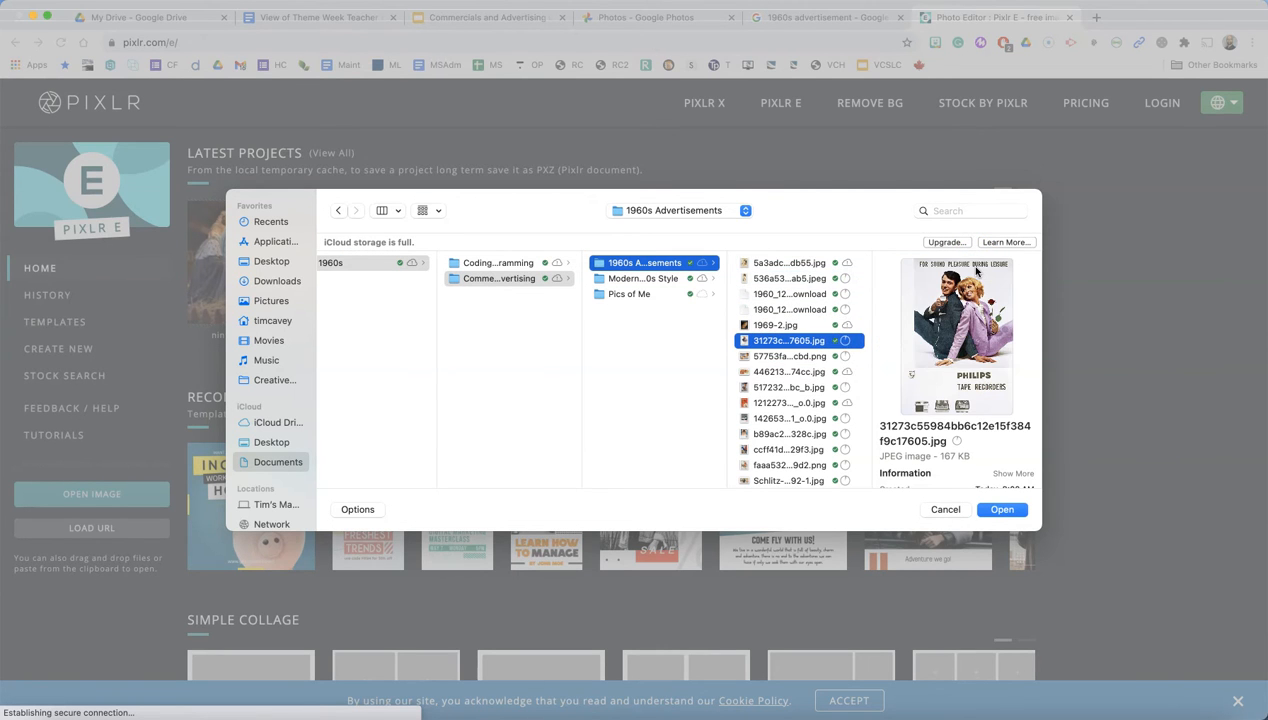
left_click(1008, 512)
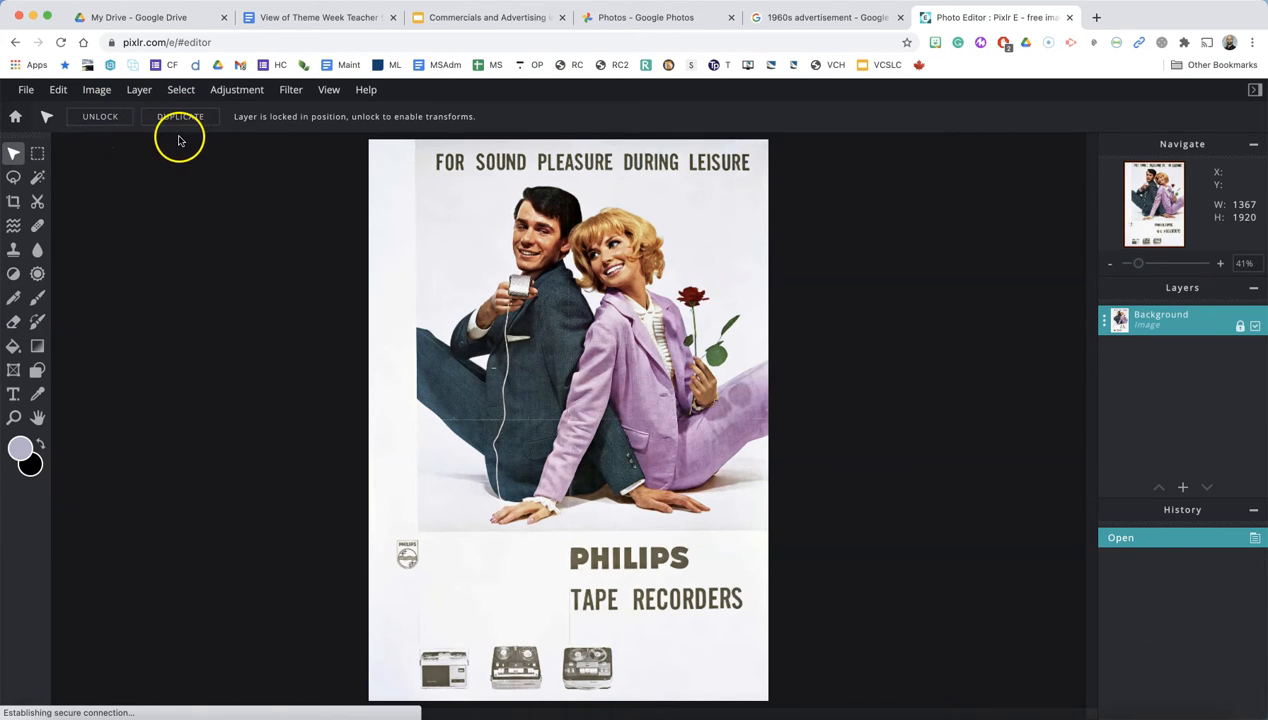
Step: Start adding an image as a new layer and browse to Documents > Pictures > VCS
left_click(96, 90)
left_click(138, 90)
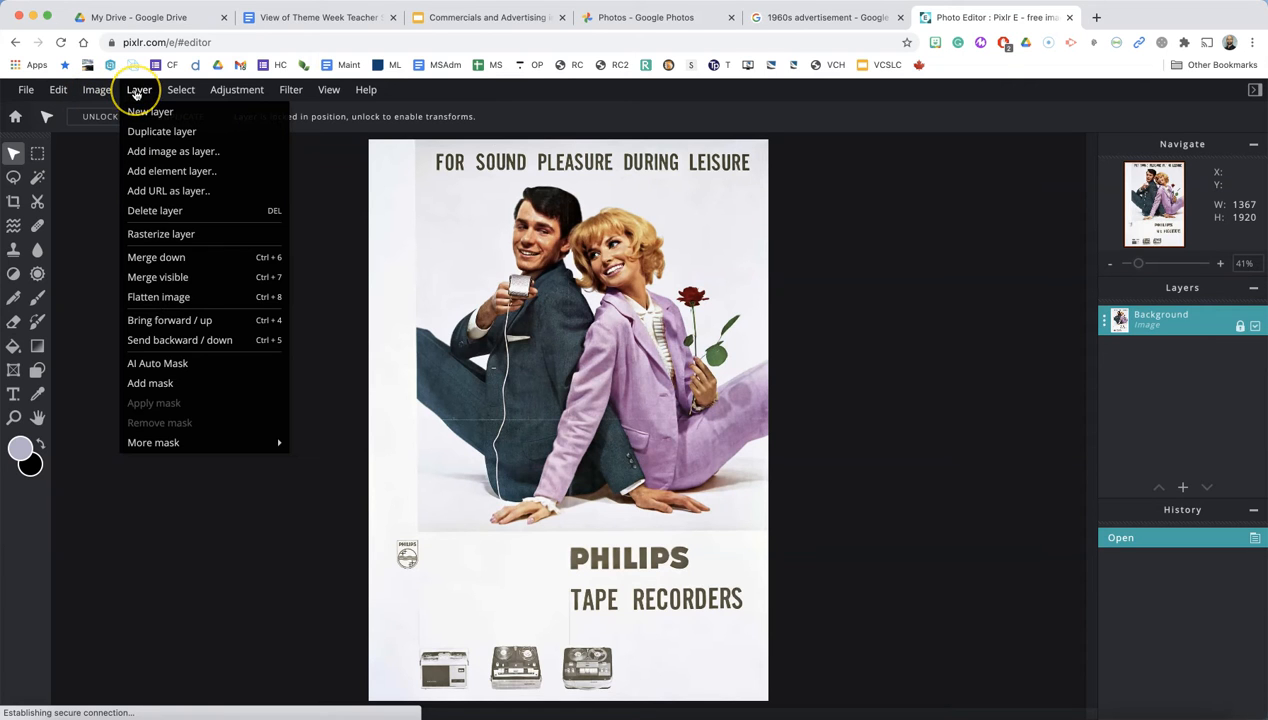
left_click(165, 152)
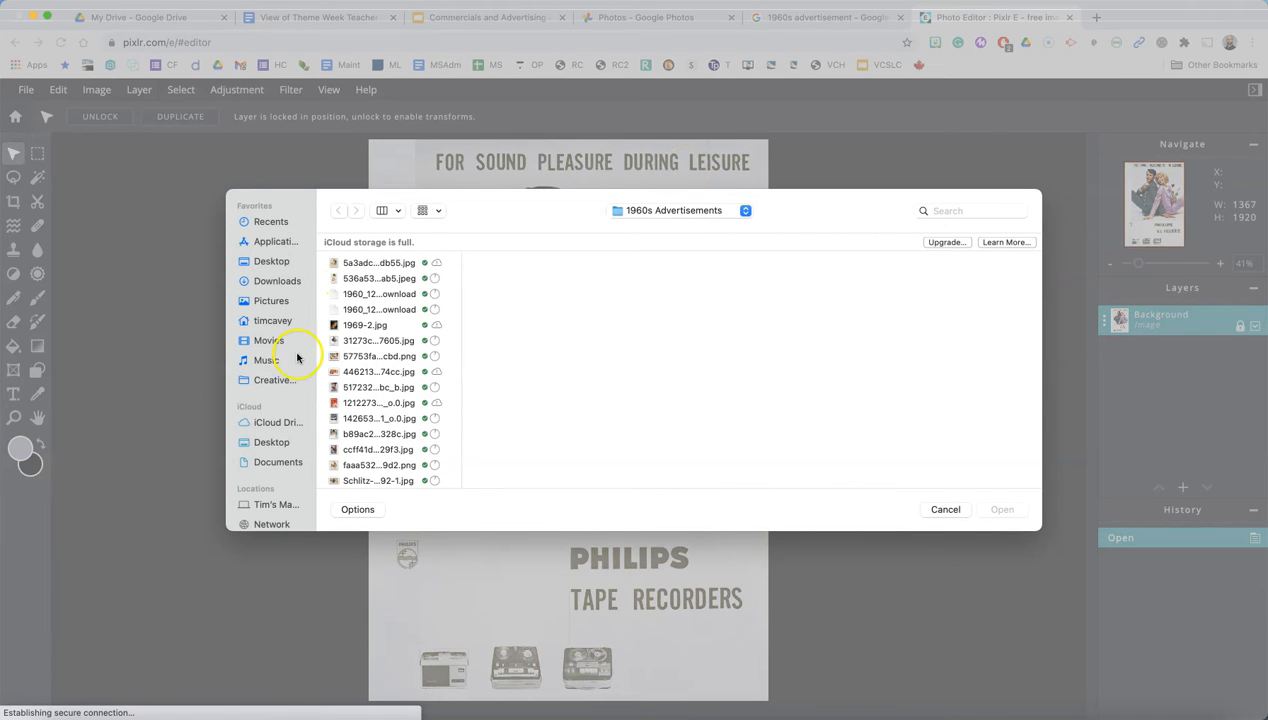
left_click(275, 465)
scroll(383, 453, "down", 10)
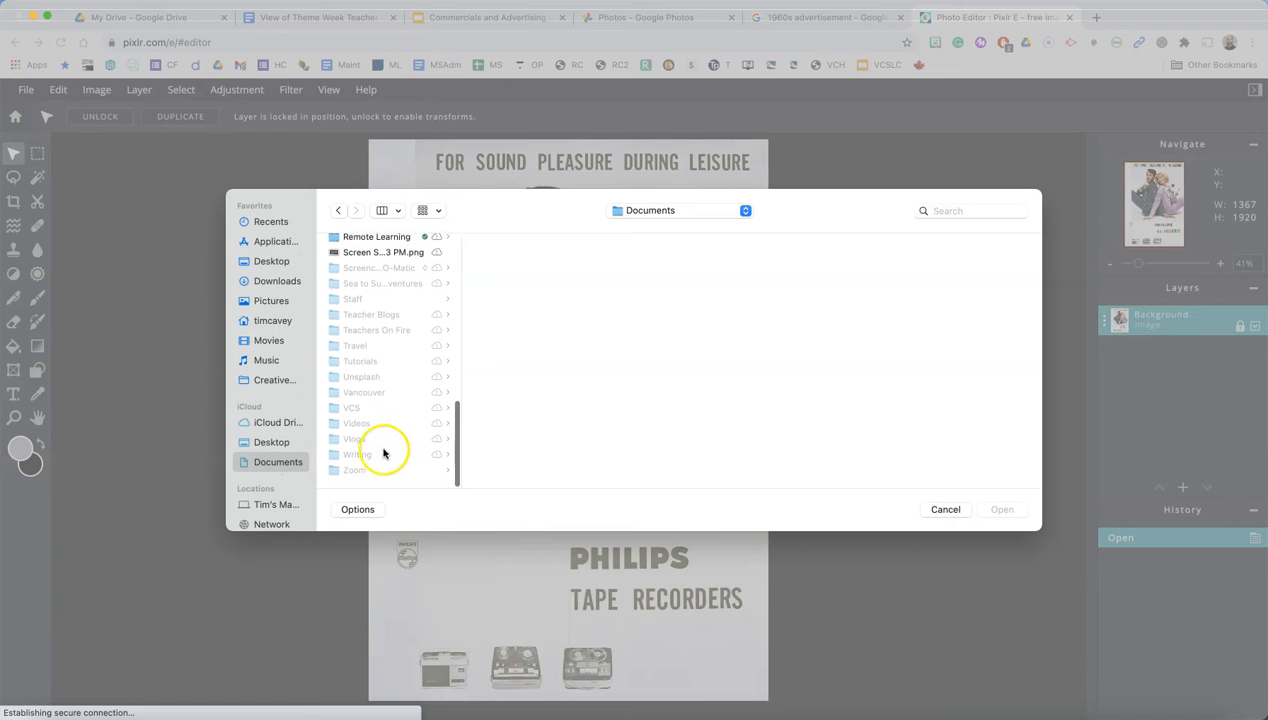
scroll(383, 390, "up", 6)
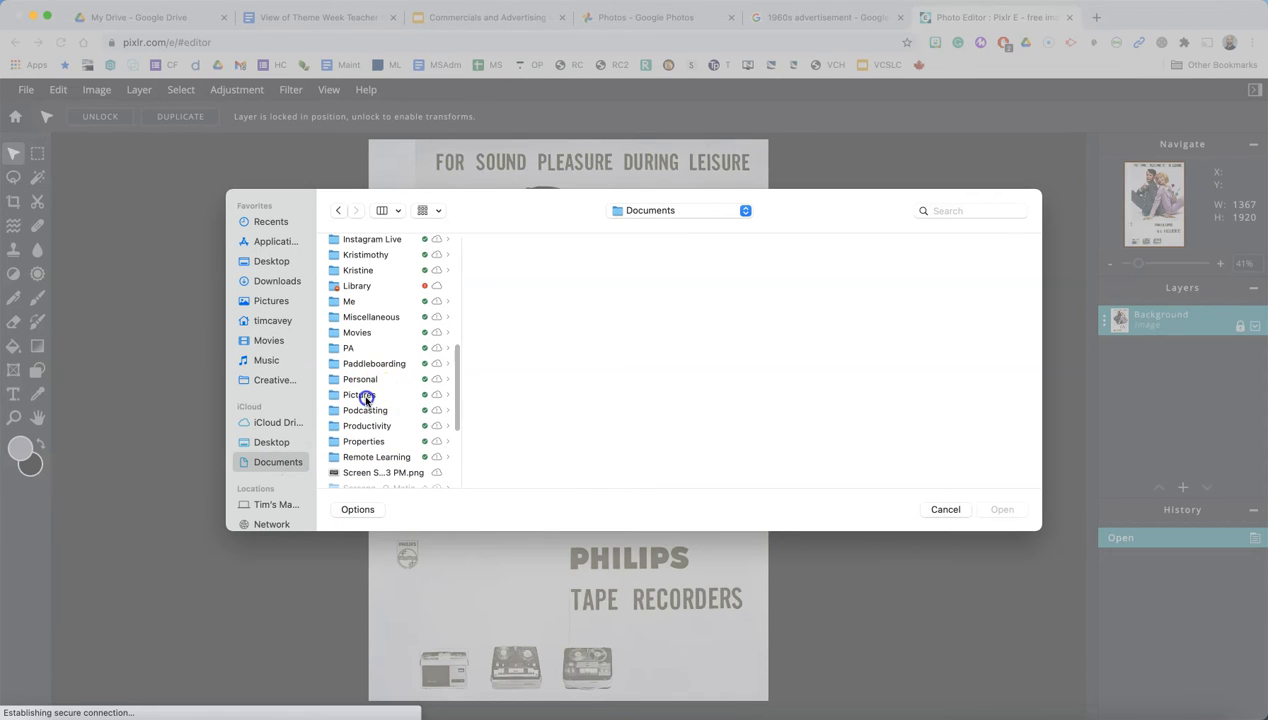
left_click(366, 400)
scroll(540, 440, "down", 10)
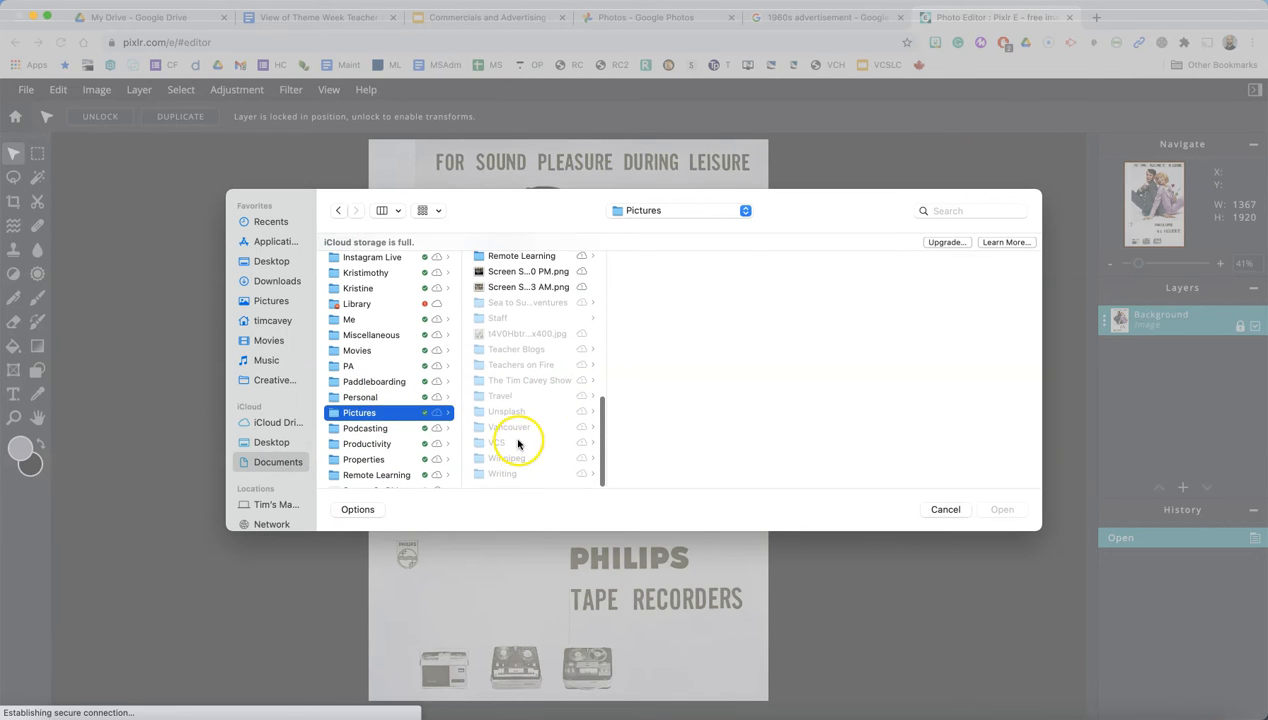
left_click(518, 443)
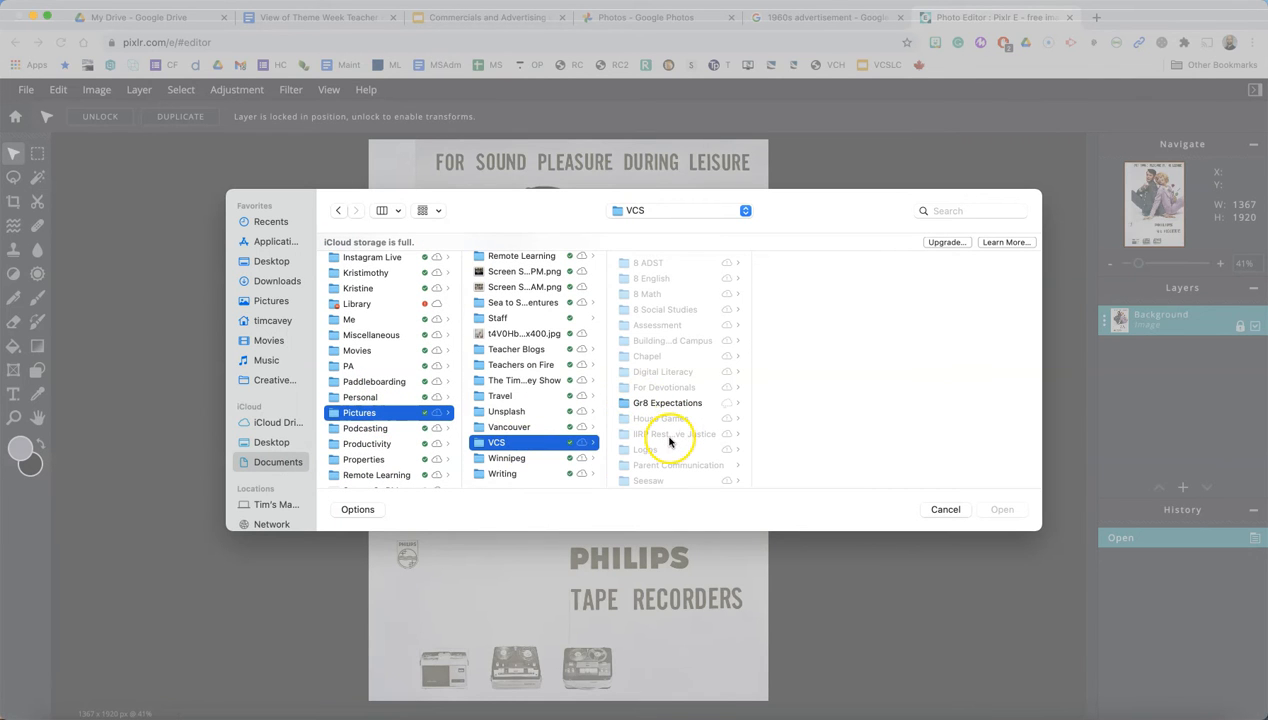
Step: Browse on to Theme Week > 1960s > Commercials and Advertising > Pics of Me and add IMG_5308.JPG as a layer
scroll(669, 445, "down", 4)
scroll(667, 458, "down", 1)
left_click(662, 472)
left_click(809, 264)
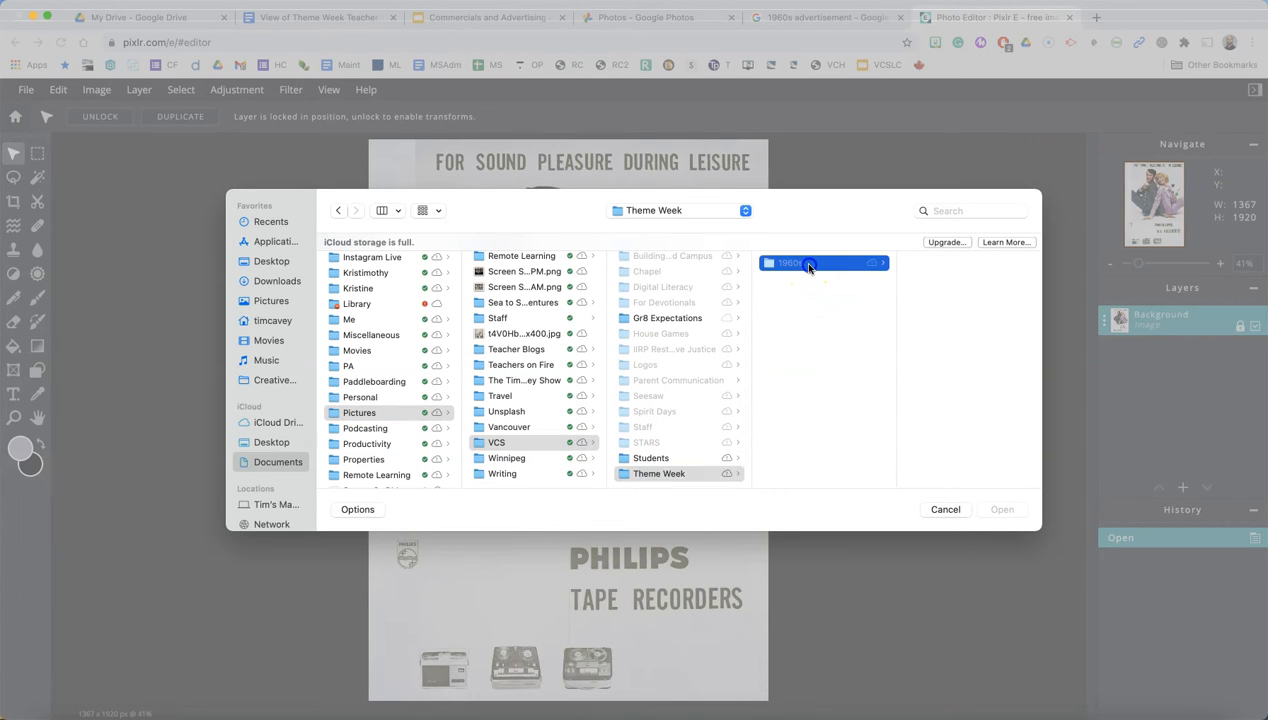
left_click(955, 279)
left_click(952, 291)
left_click(957, 264)
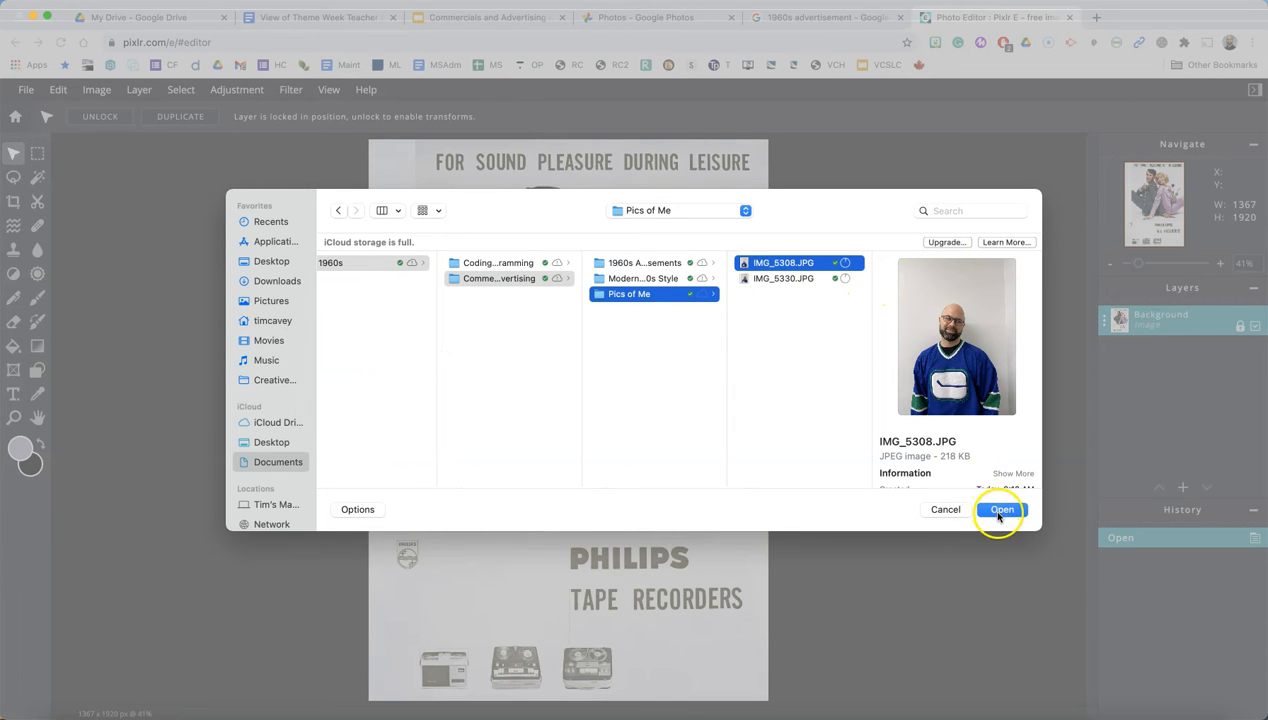
left_click(1001, 511)
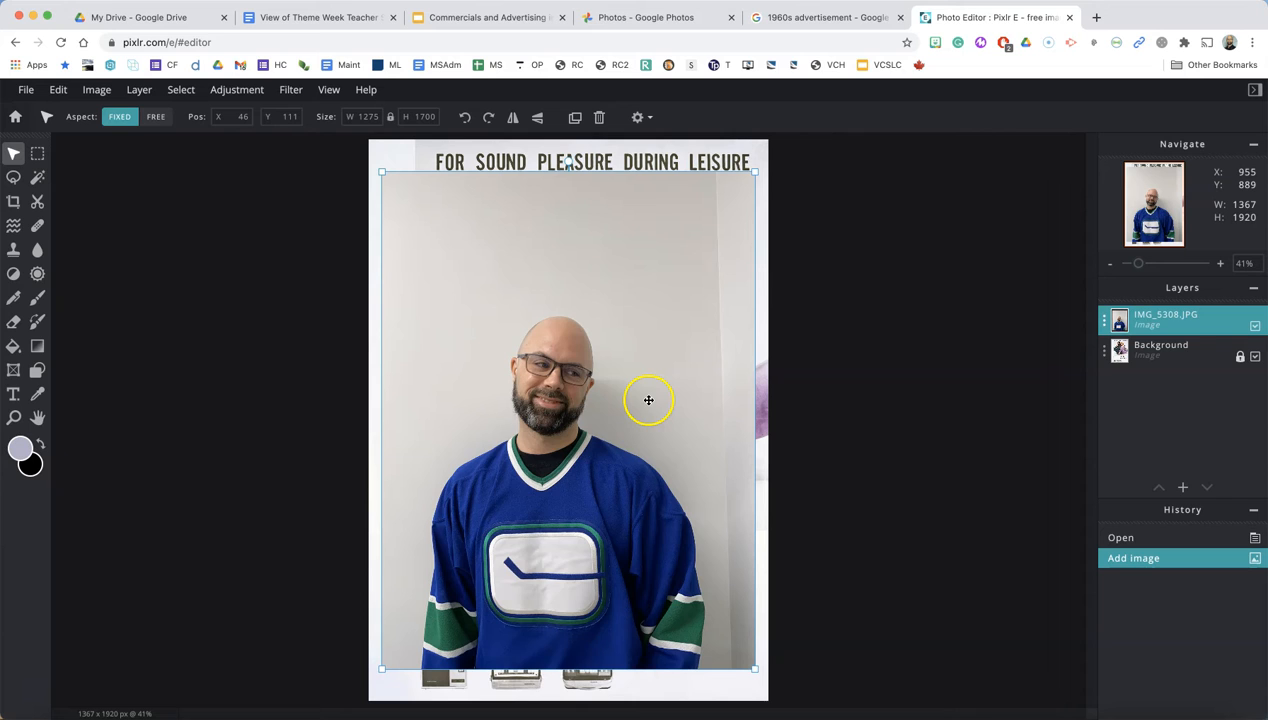
Step: Hide the Background layer and clear the light wall around the man from the photo layer using a Magic Wand selection
left_click(1256, 357)
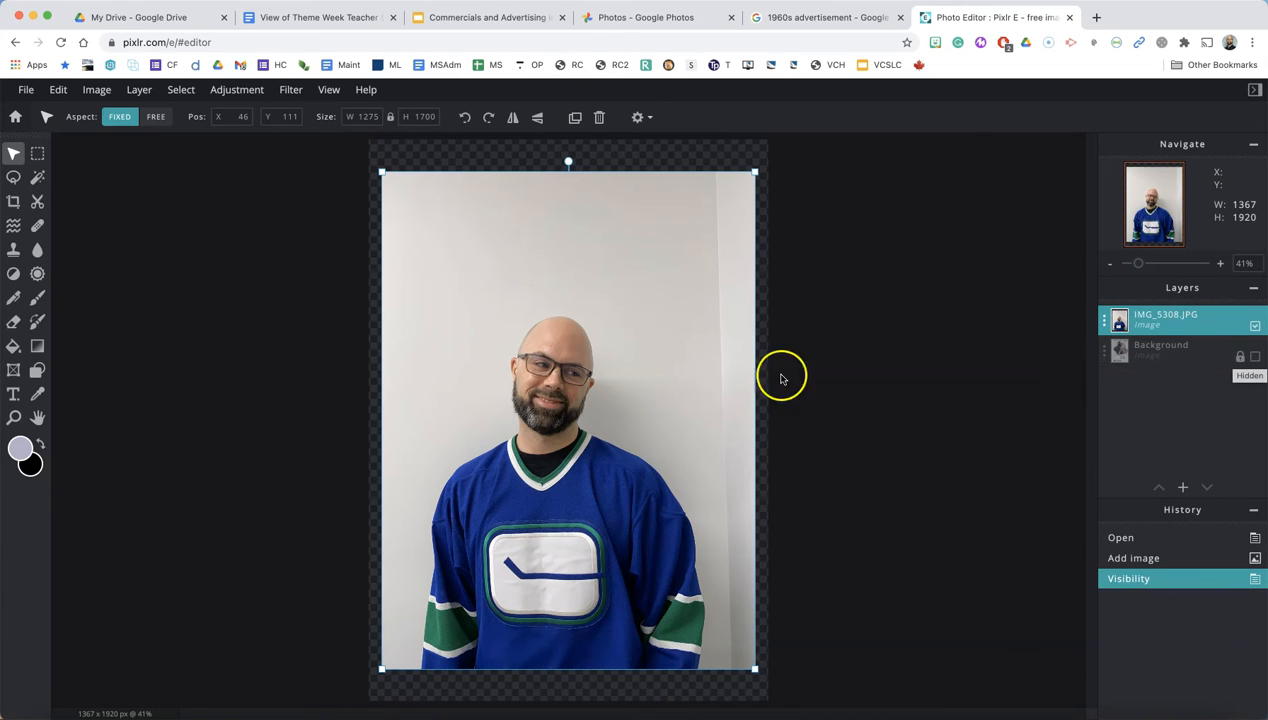
left_click(37, 177)
left_click(419, 229)
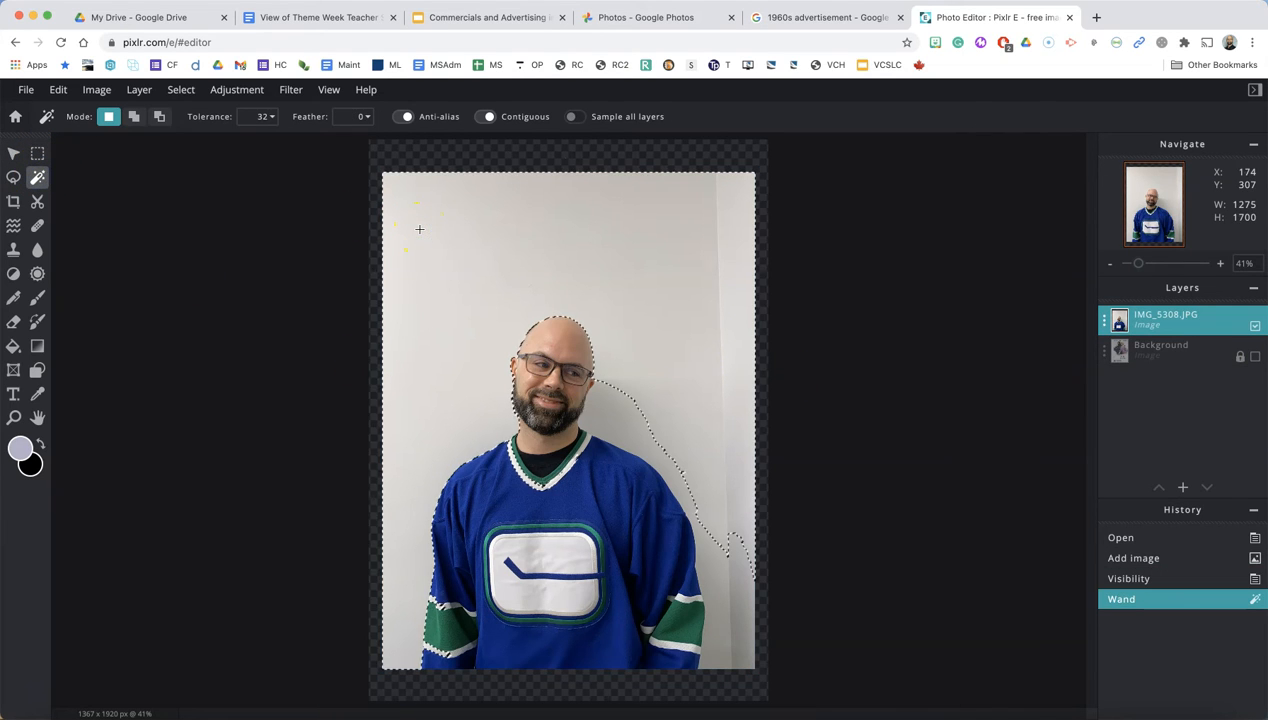
left_click(616, 401, "shift")
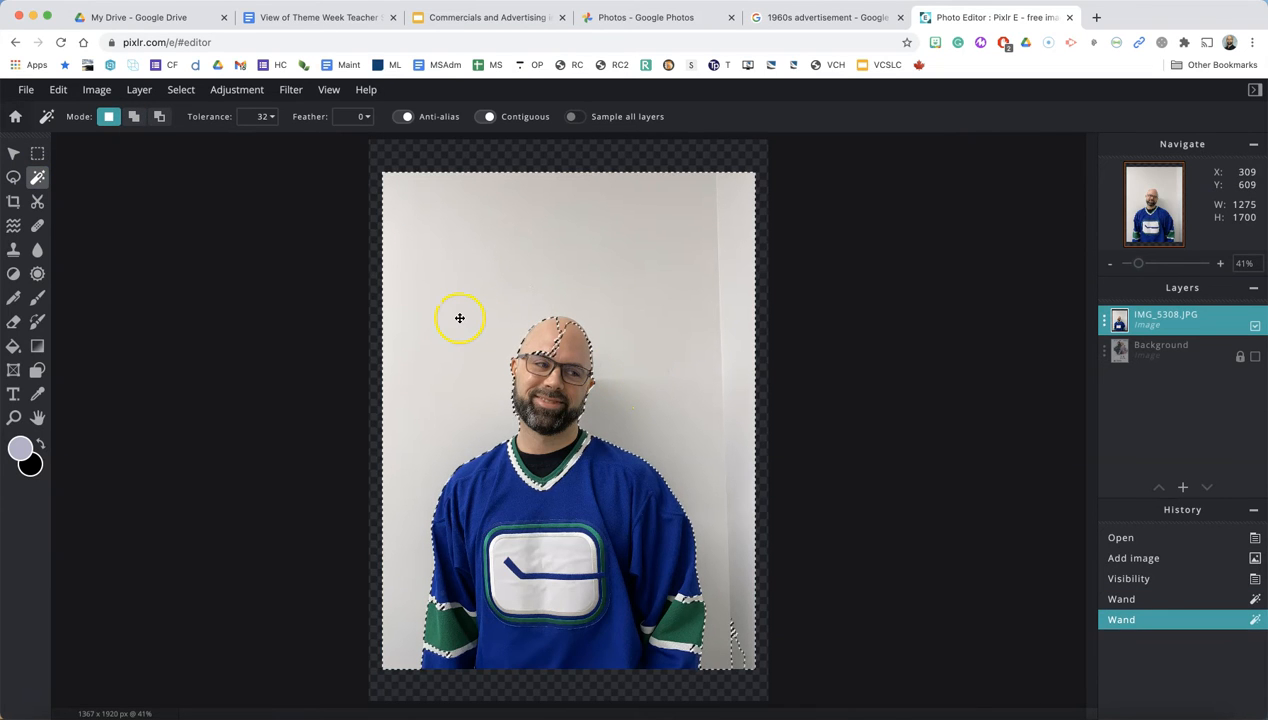
key("super+z")
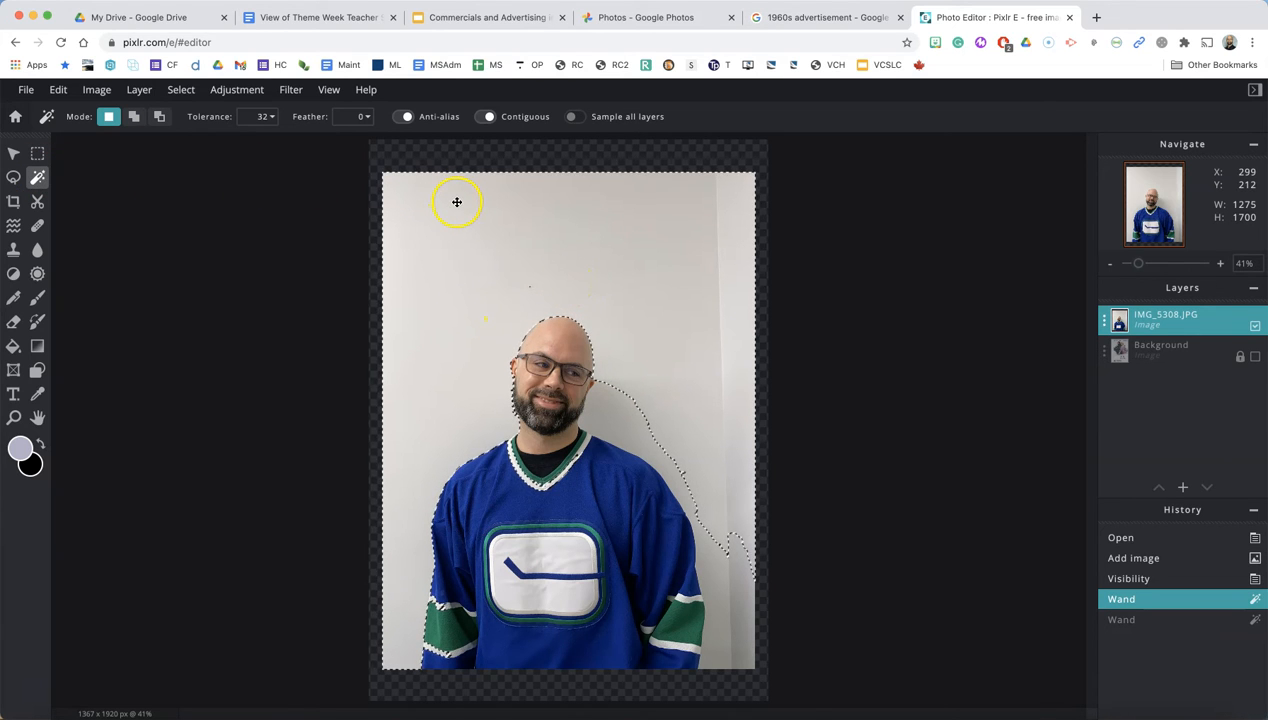
key("Delete")
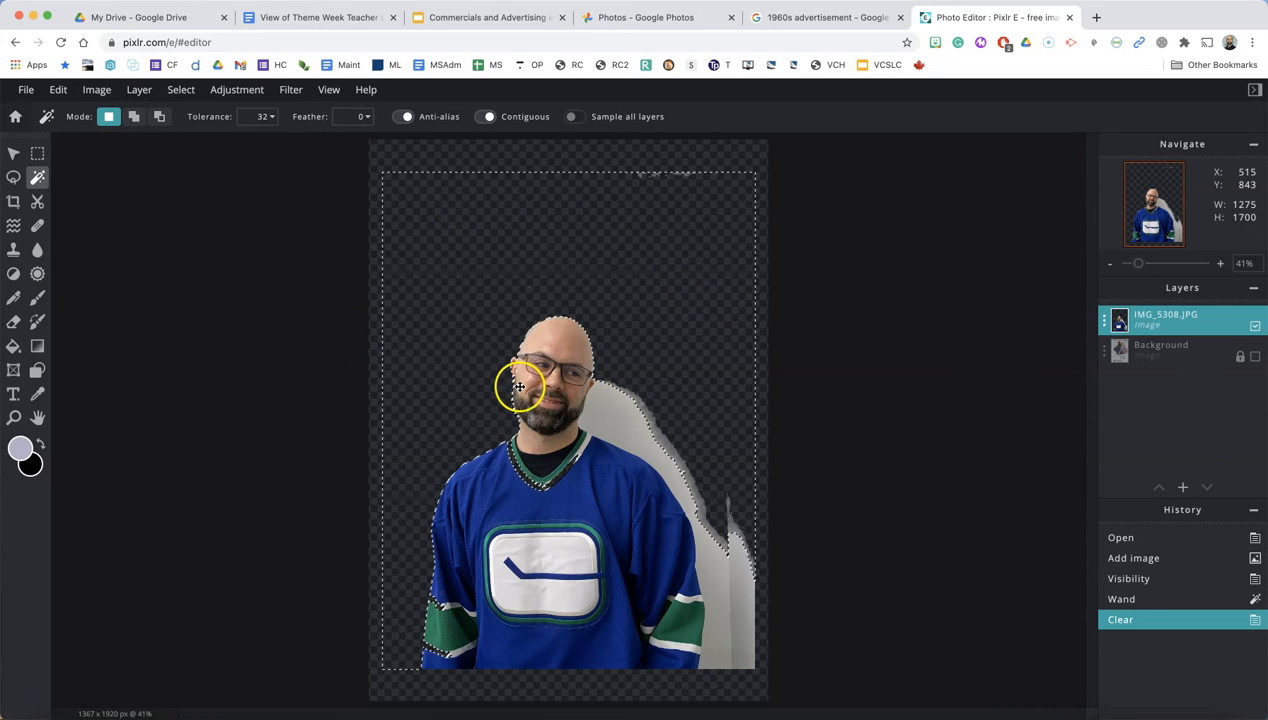
left_click(600, 416)
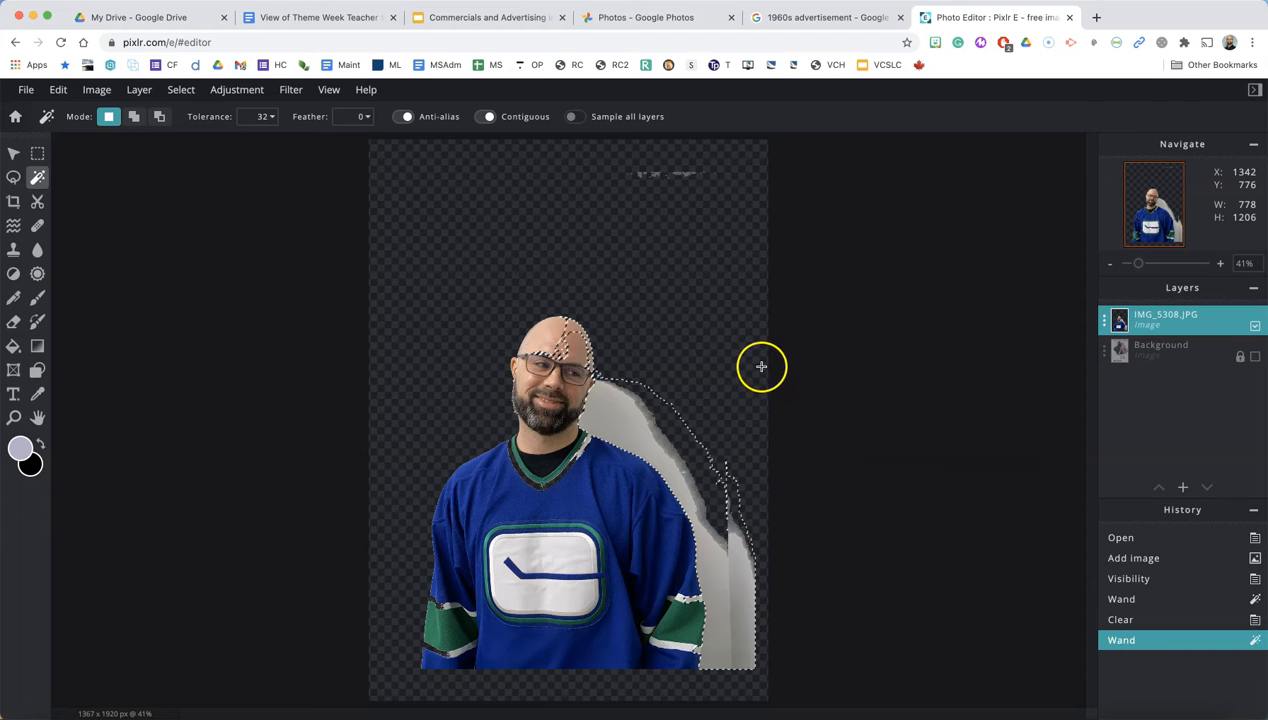
left_click(838, 363)
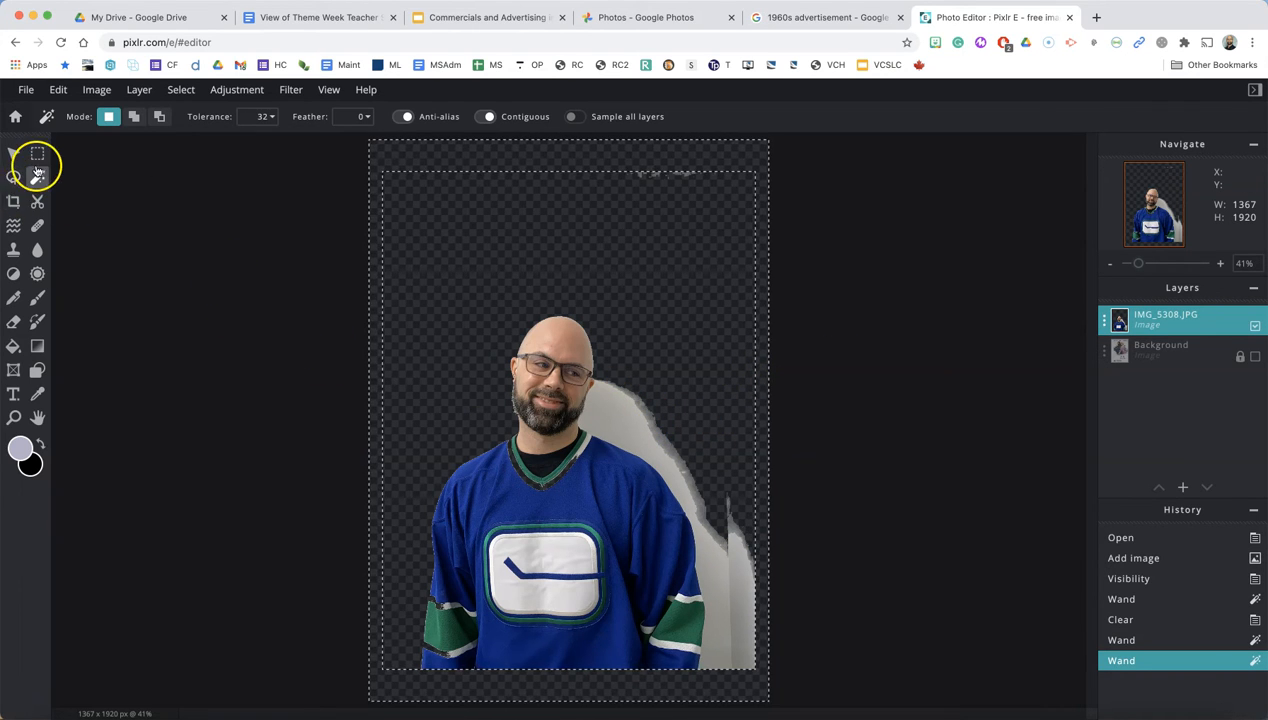
left_click(13, 321)
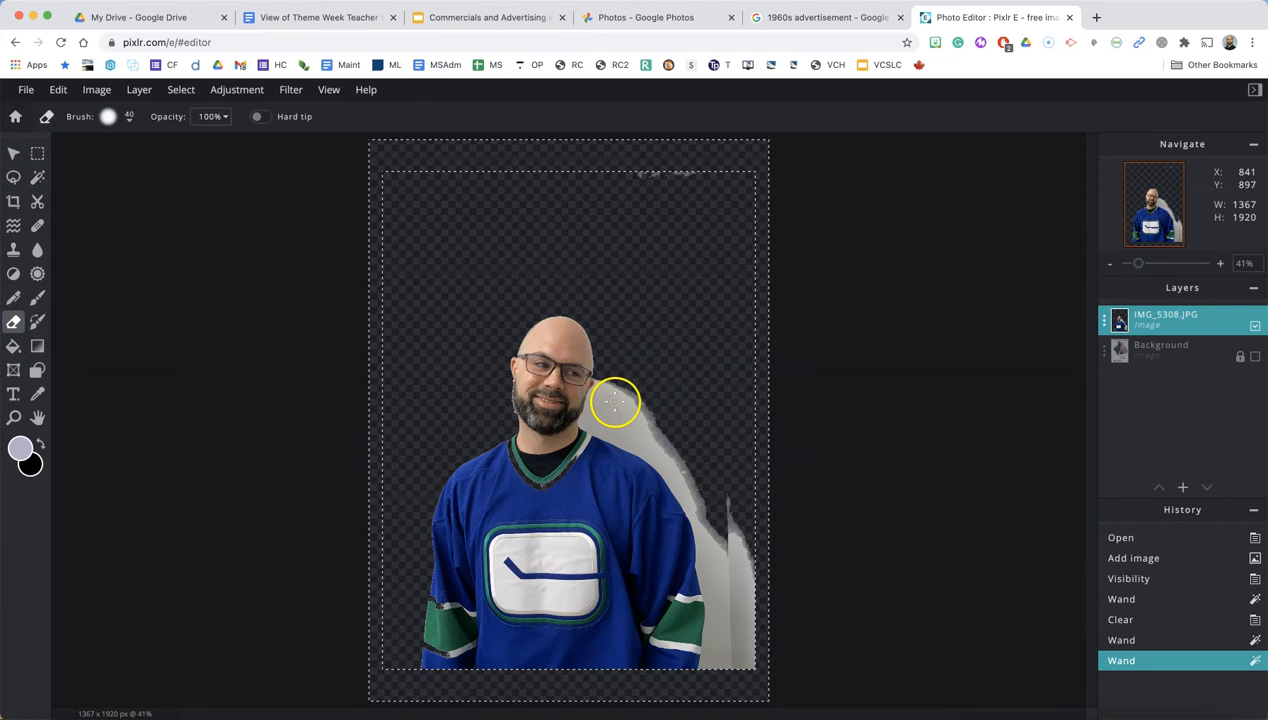
left_click(56, 91)
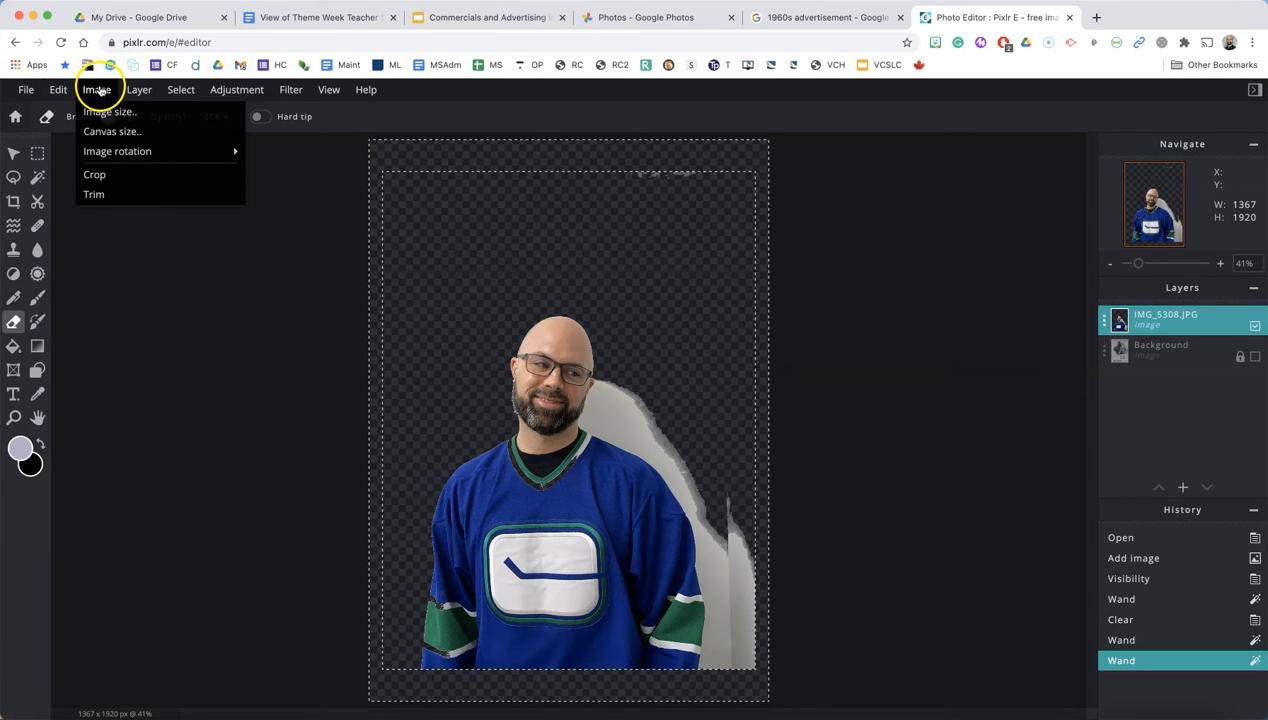
mouse_move(139, 90)
left_click(56, 91)
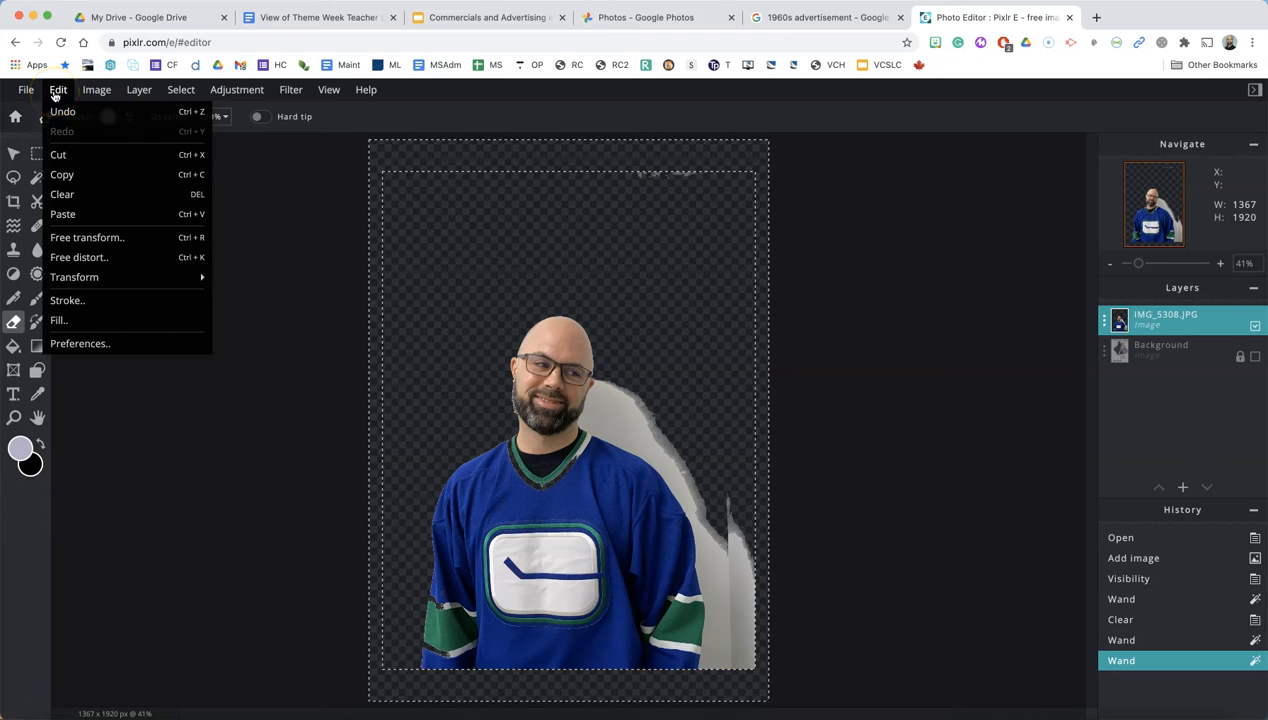
left_click(60, 114)
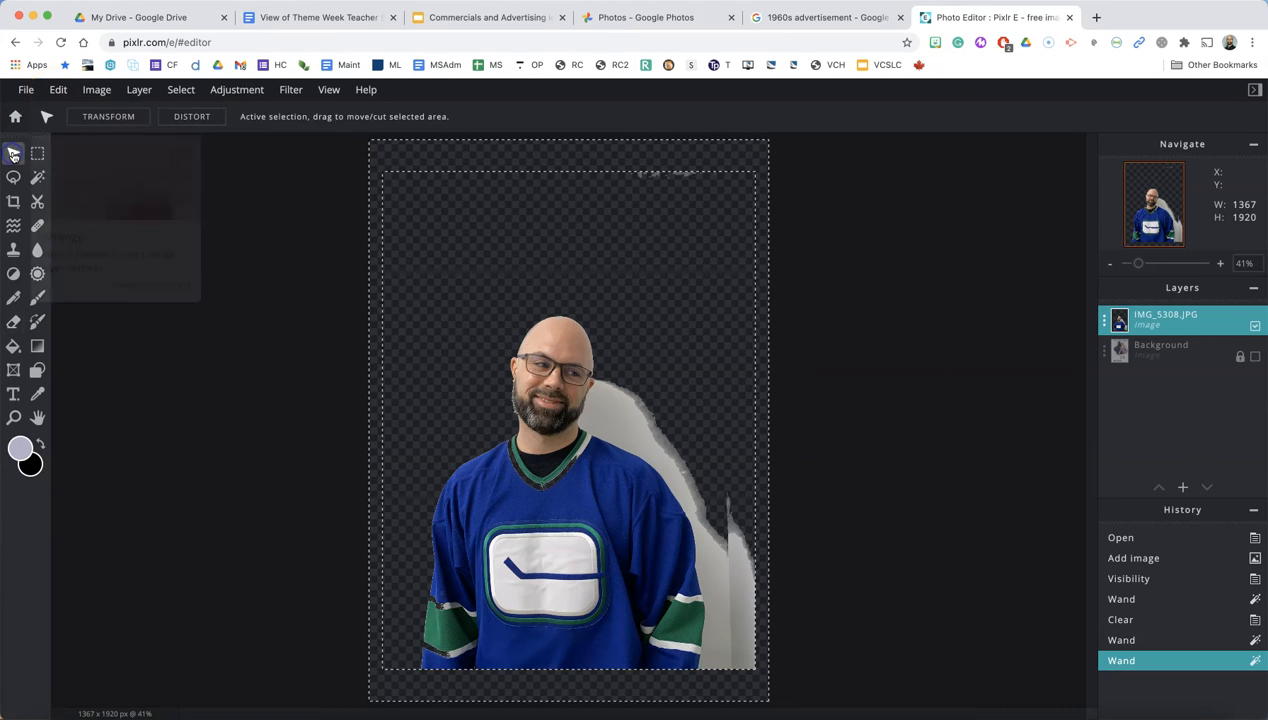
Step: Deselect the active selection on the photo layer
left_click(59, 91)
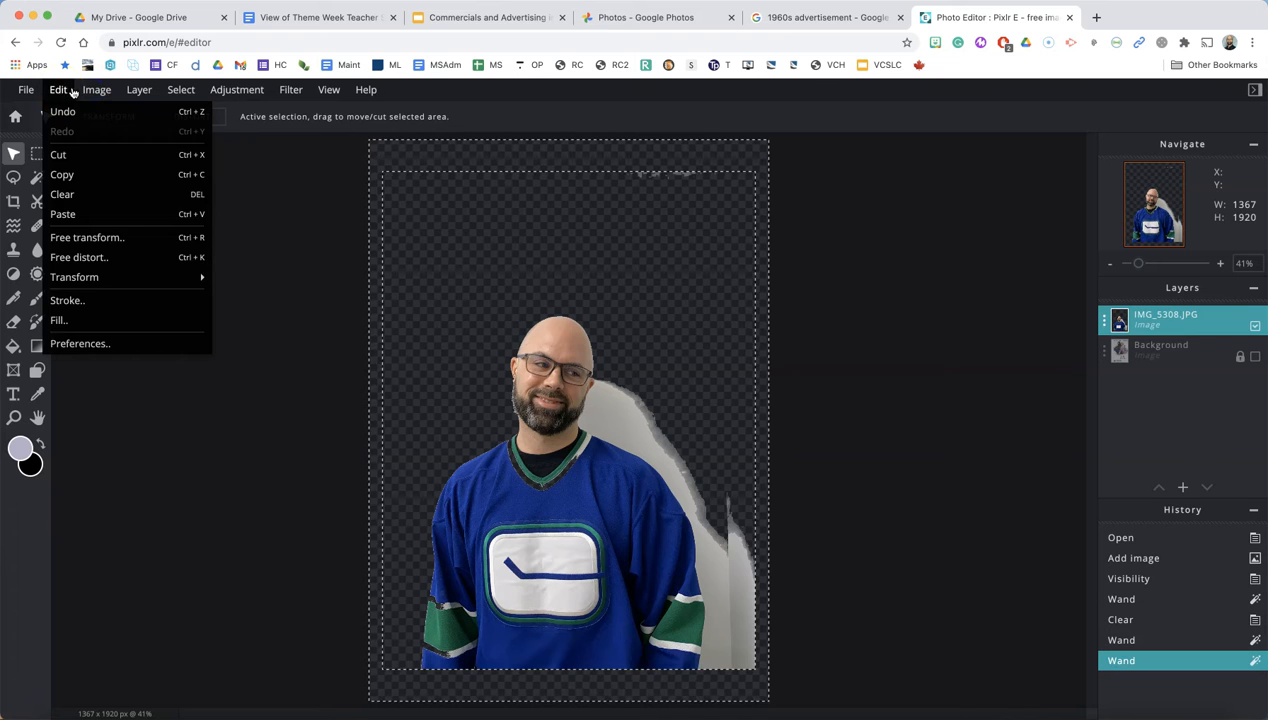
left_click(173, 92)
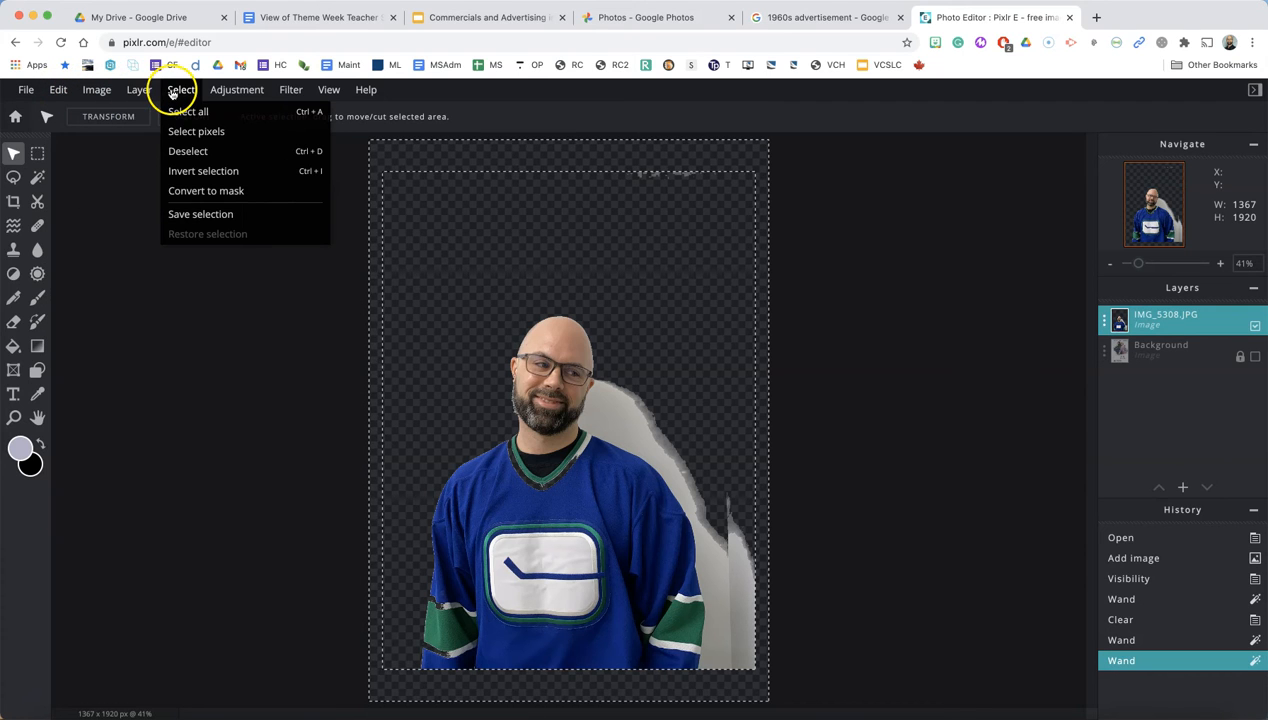
left_click(196, 151)
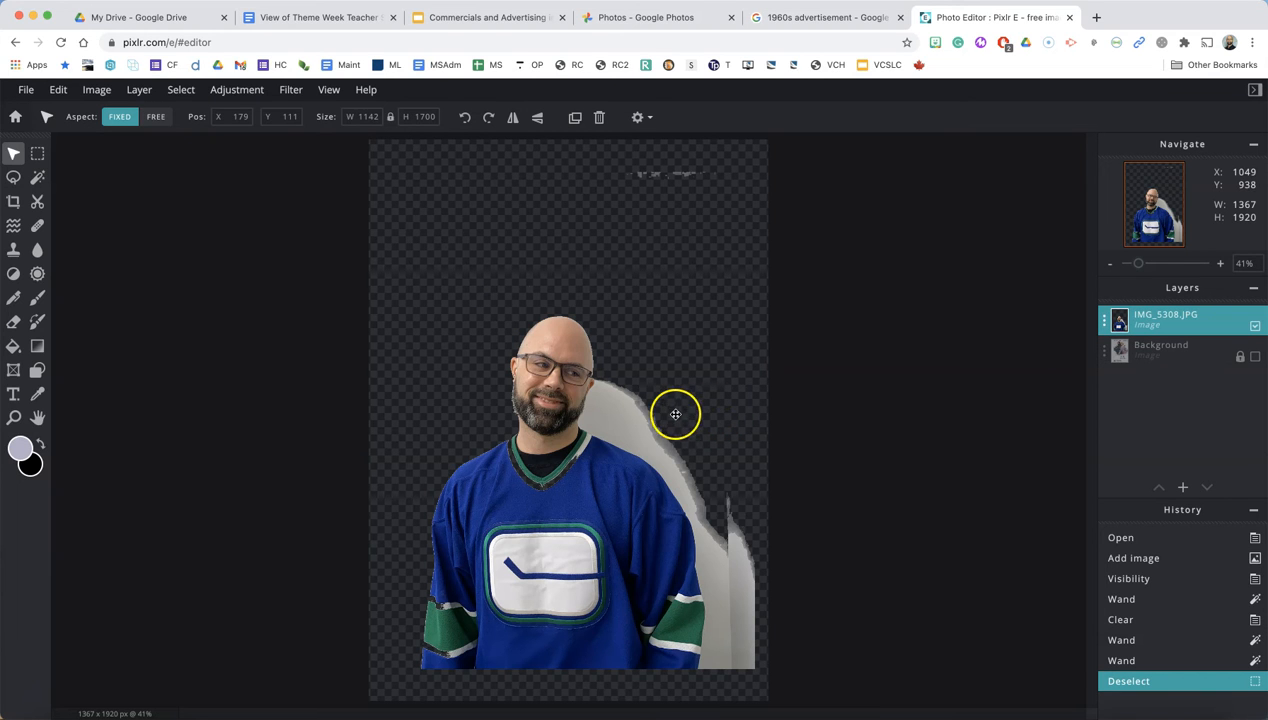
Step: Erase the leftover wall beside the man's ear and cheek on the shadowed side with the Eraser
scroll(679, 420, "up", 5)
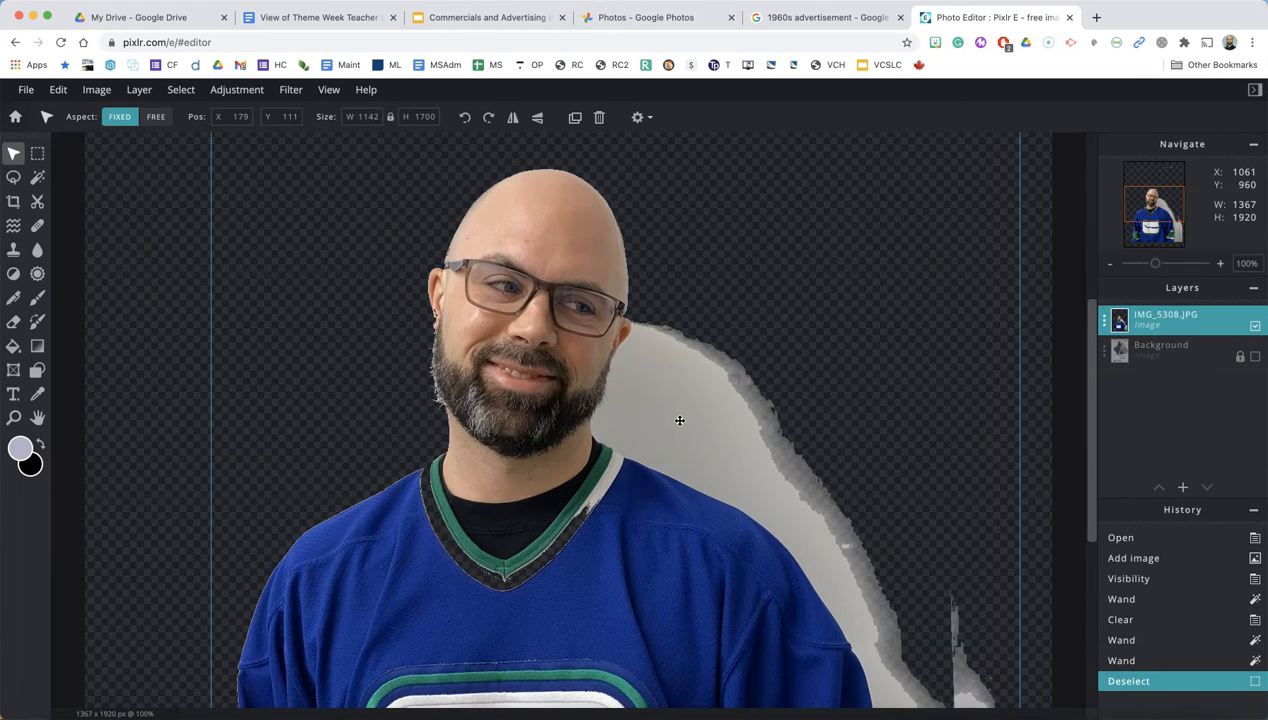
scroll(679, 420, "up", 1)
scroll(679, 420, "up", 1)
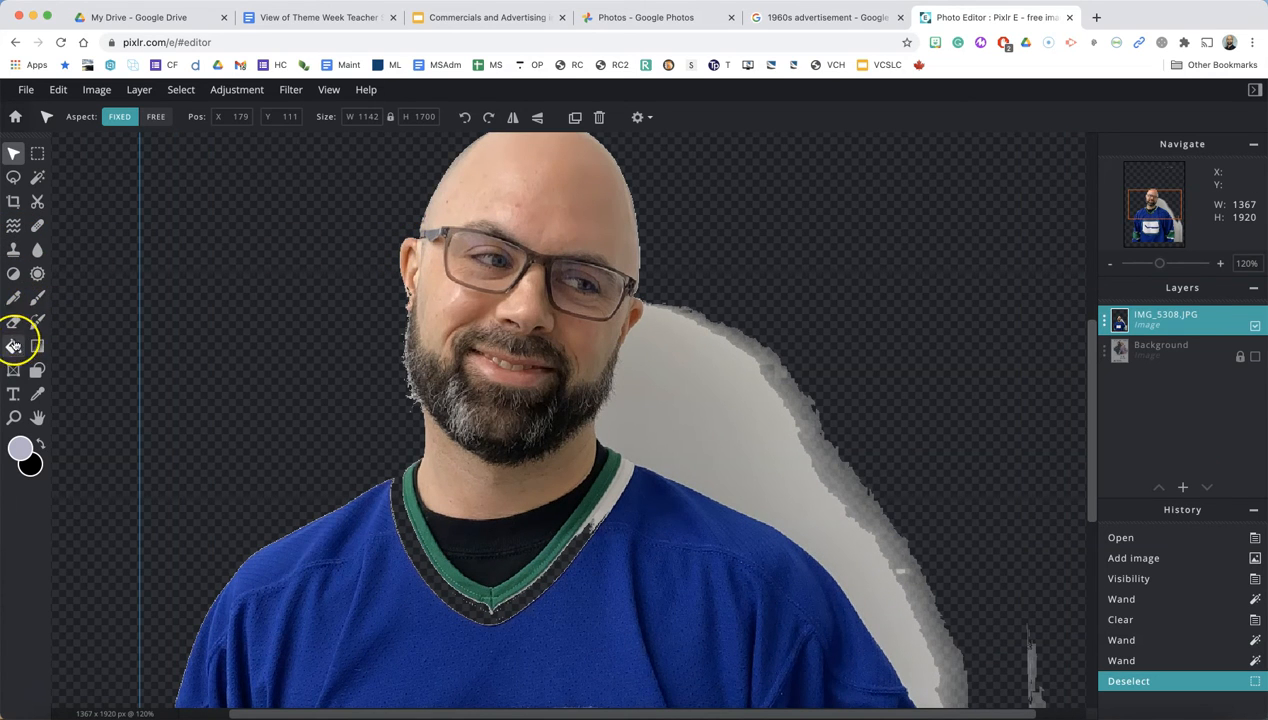
left_click(13, 321)
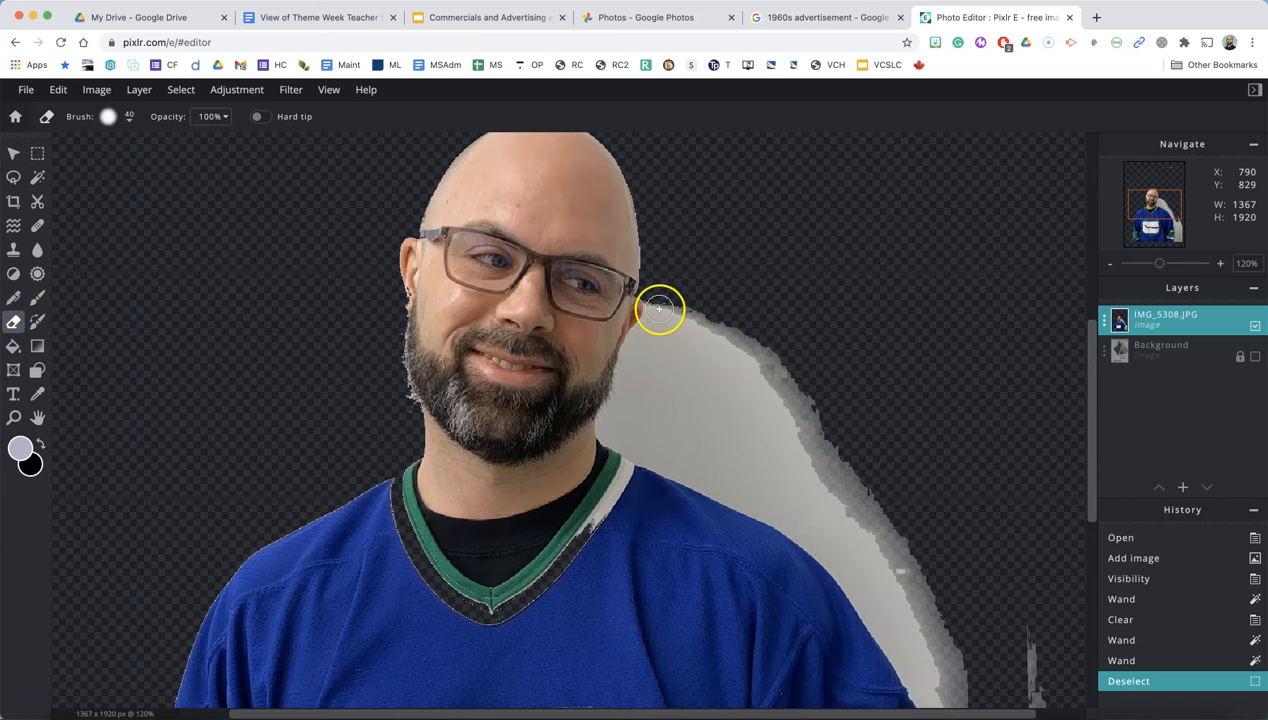
mouse_move(655, 304)
left_mouse_down()
mouse_move(670, 345)
mouse_move(713, 324)
mouse_move(697, 370)
mouse_move(661, 370)
mouse_move(652, 330)
mouse_move(610, 416)
mouse_move(609, 431)
mouse_move(666, 435)
left_mouse_up()
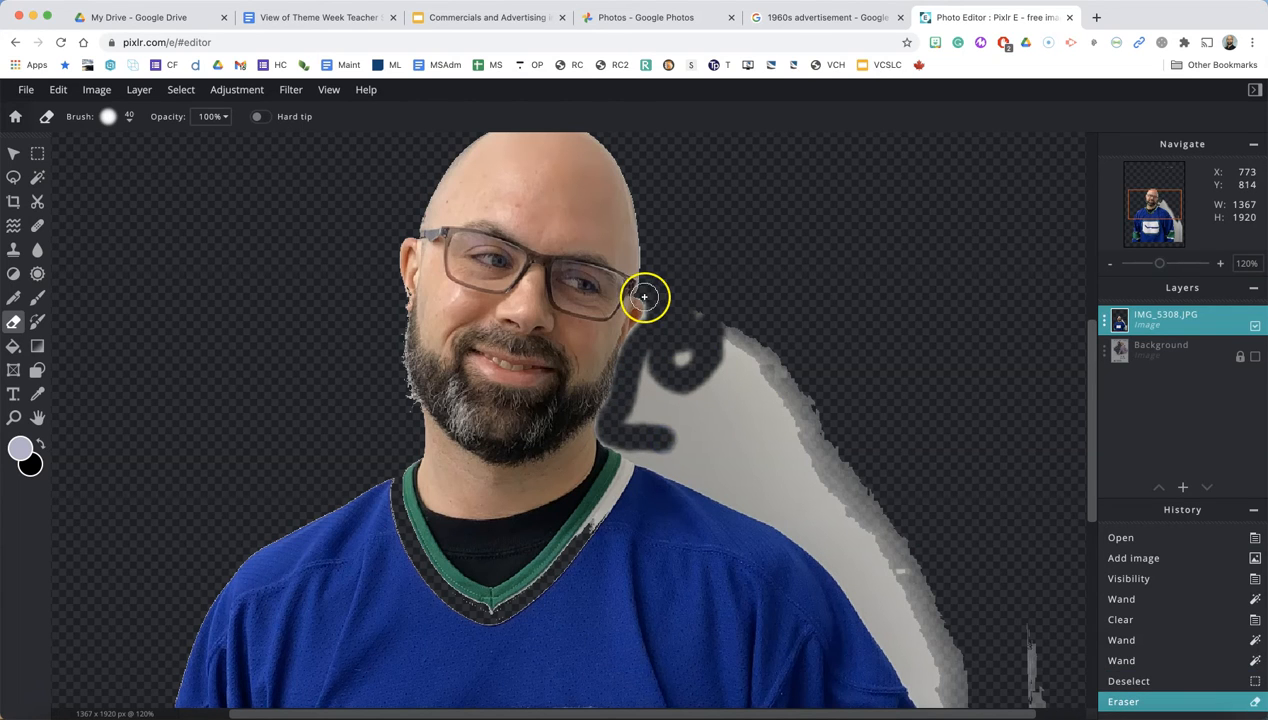
left_click_drag(655, 302, 657, 299)
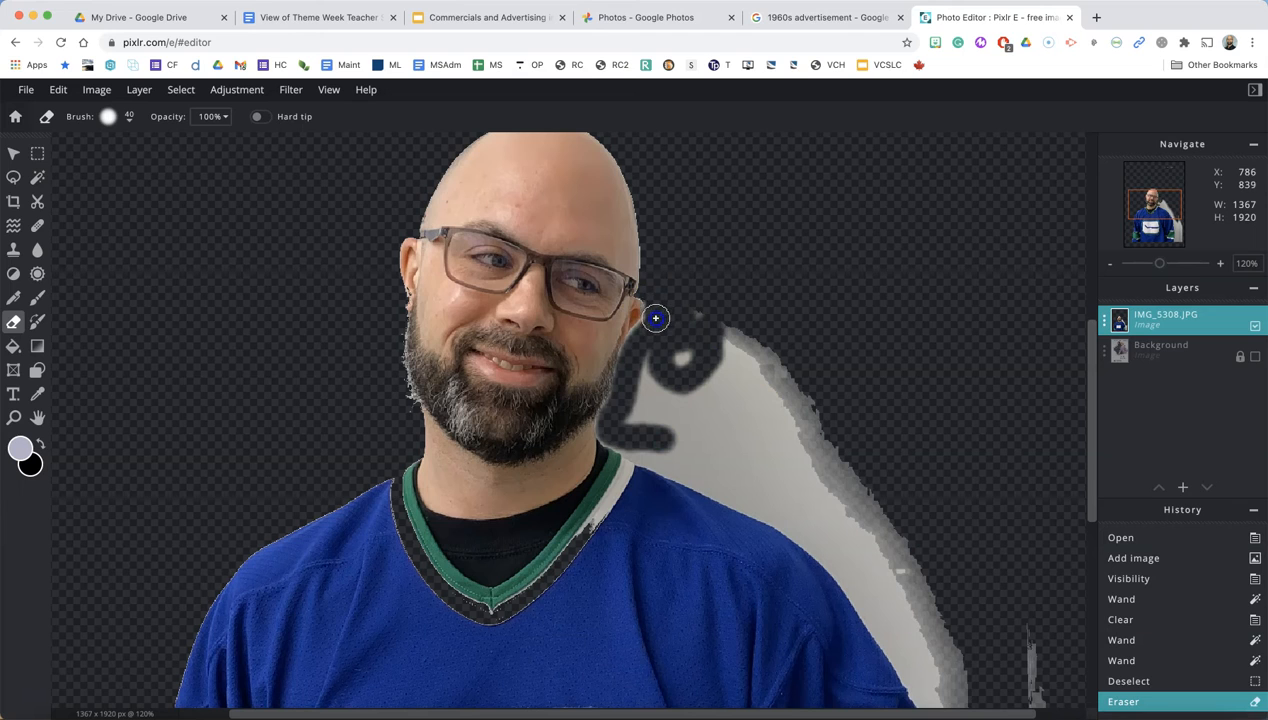
mouse_move(639, 364)
left_mouse_down()
mouse_move(671, 360)
mouse_move(705, 309)
mouse_move(650, 381)
left_mouse_up()
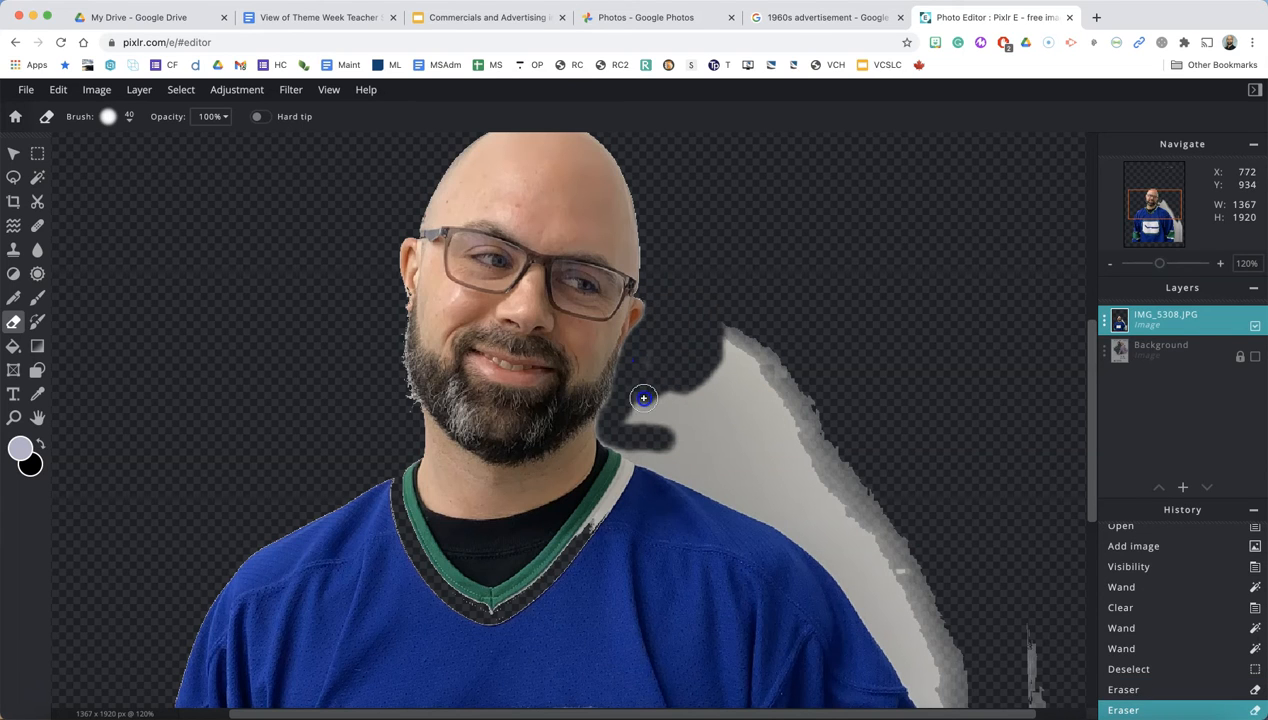
Step: Erase the stray wall fringe along the beard and jaw on the side away from the shadow
left_click_drag(422, 406, 393, 330)
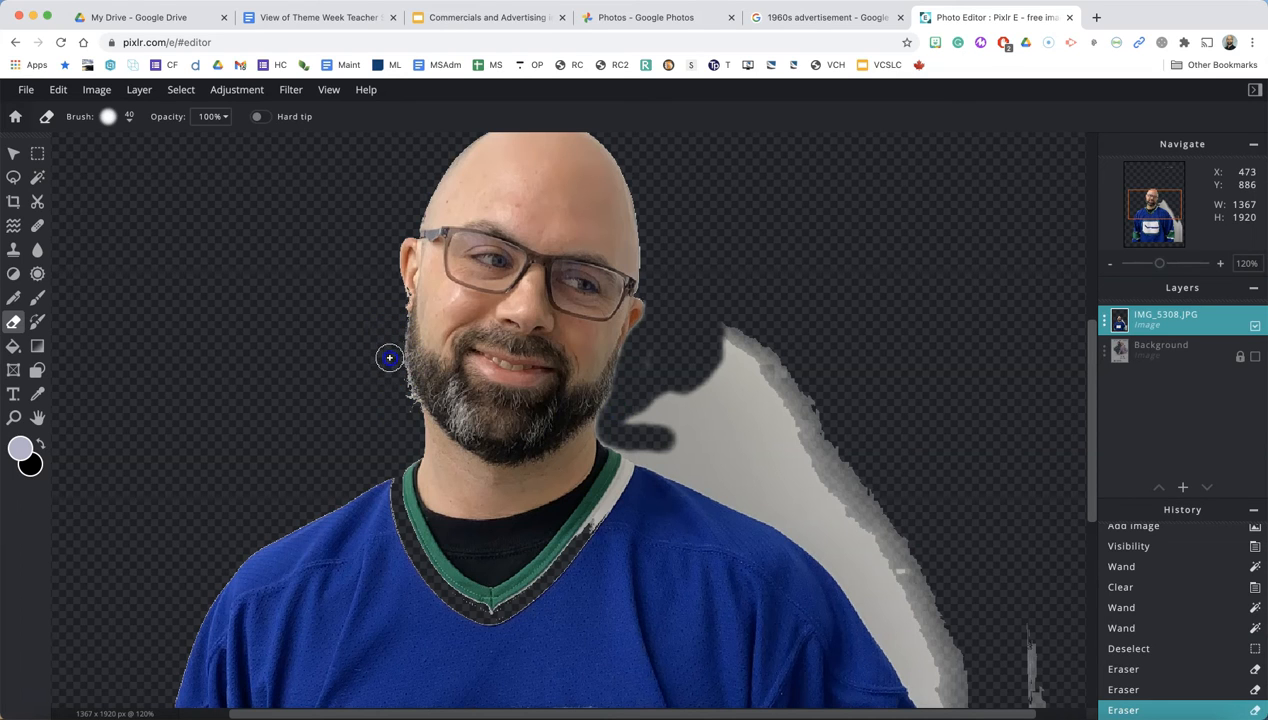
left_click_drag(401, 399, 398, 398)
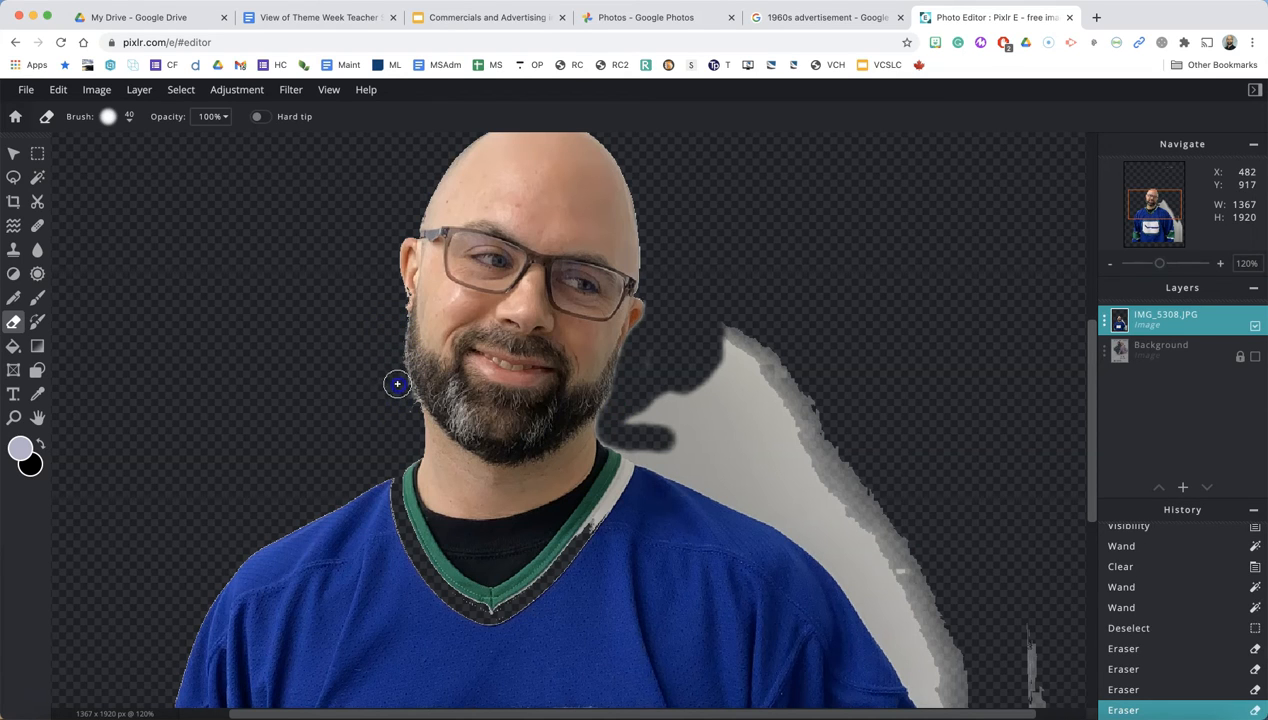
left_click_drag(407, 407, 379, 427)
Step: Erase the light wall beside the man's ear and jaw, down to just above his shoulder on the shadowed side
mouse_move(611, 421)
left_mouse_down()
mouse_move(696, 404)
mouse_move(656, 411)
mouse_move(659, 362)
mouse_move(651, 370)
mouse_move(740, 338)
mouse_move(738, 300)
mouse_move(698, 411)
mouse_move(710, 376)
mouse_move(768, 359)
mouse_move(715, 392)
mouse_move(809, 360)
mouse_move(738, 346)
left_mouse_up()
mouse_move(734, 392)
left_mouse_down()
mouse_move(819, 388)
mouse_move(804, 374)
mouse_move(735, 387)
mouse_move(828, 398)
mouse_move(670, 427)
mouse_move(835, 427)
mouse_move(726, 436)
mouse_move(819, 423)
mouse_move(790, 446)
left_mouse_up()
scroll(799, 432, "up", 4)
scroll(800, 433, "down", 10)
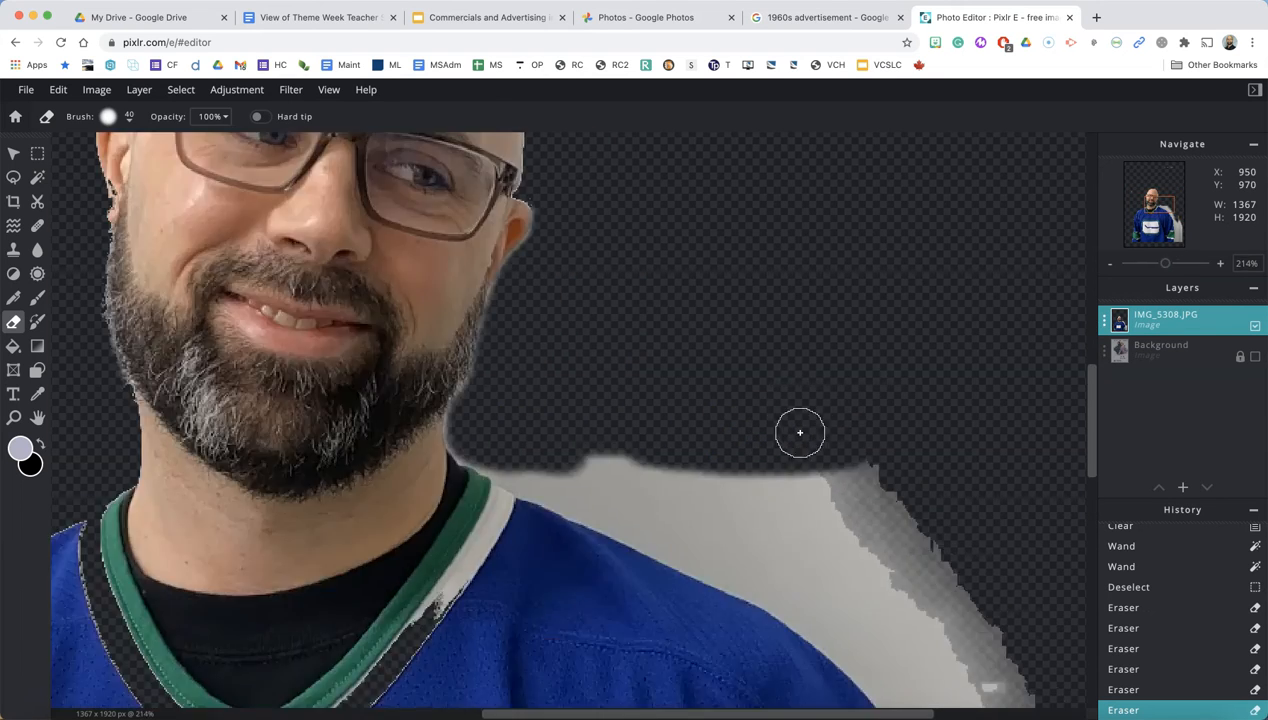
scroll(800, 432, "up", 3)
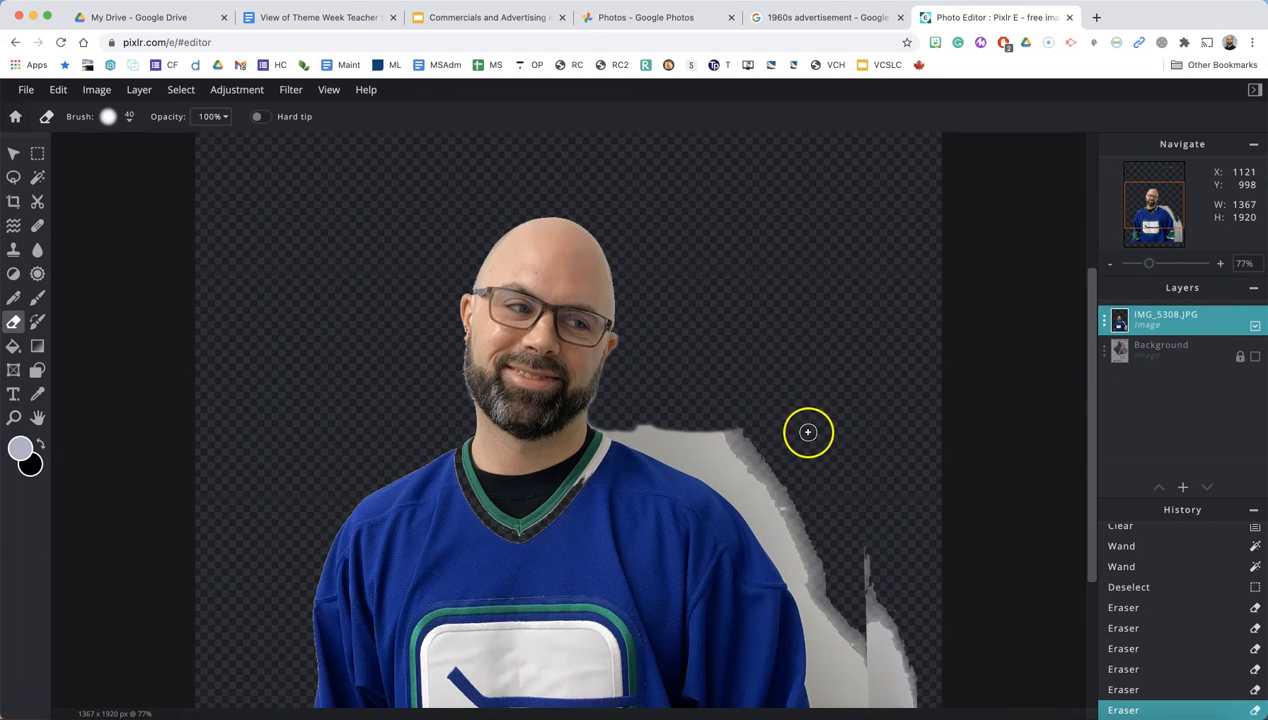
scroll(619, 432, "down", 2)
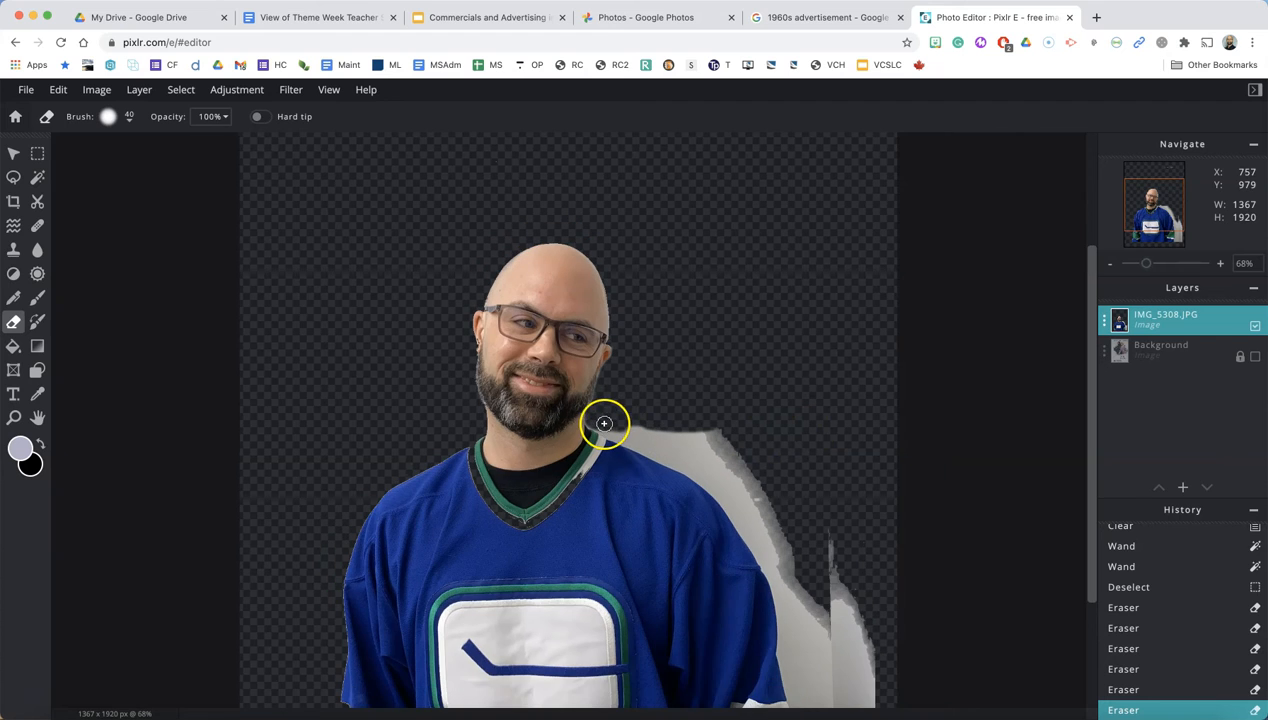
Step: Erase the wall edge along the jersey shoulder and start on the strip beside the sleeve, undoing one stray stroke on the way
left_click(623, 433)
scroll(610, 434, "down", 1)
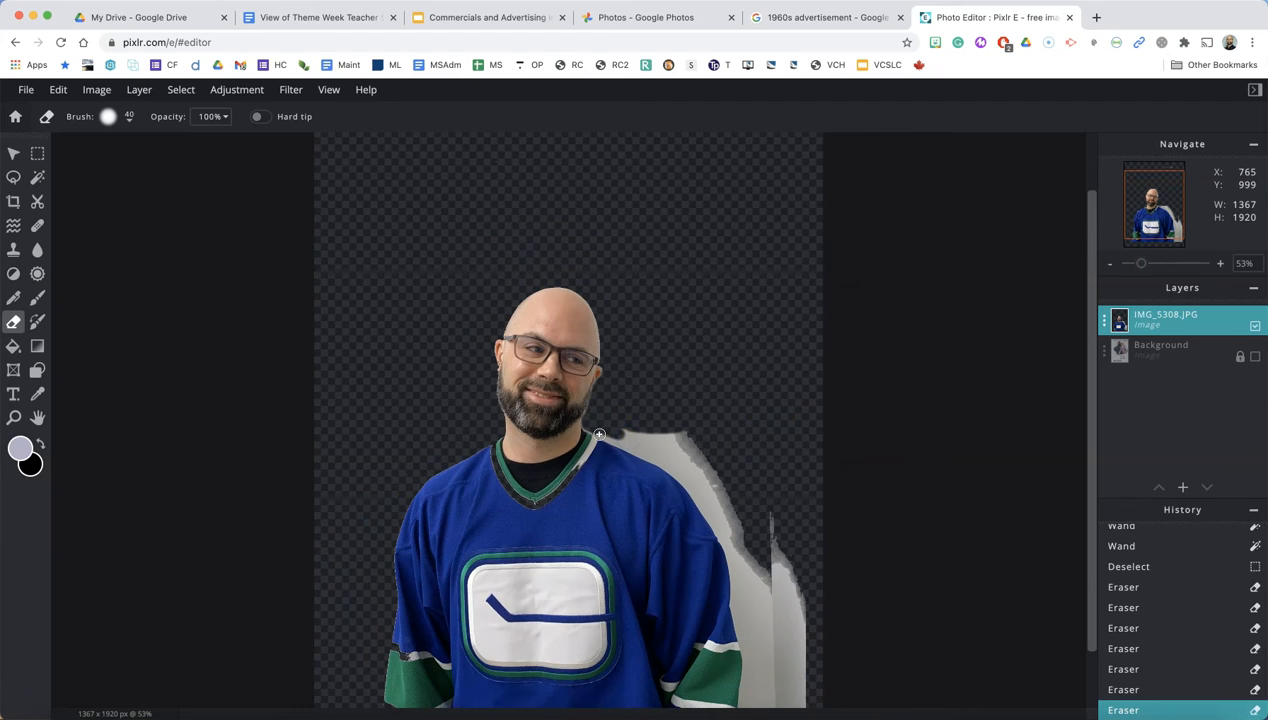
left_click(661, 454)
scroll(661, 454, "down", 1)
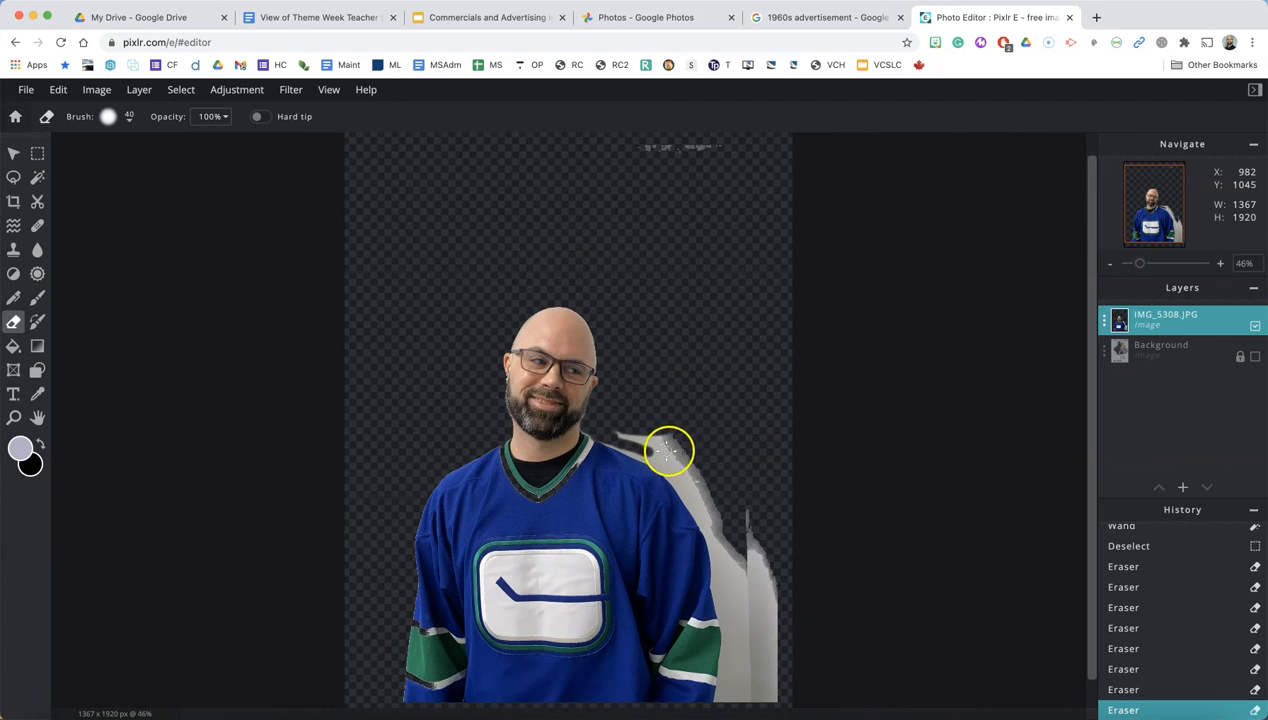
key("super+z")
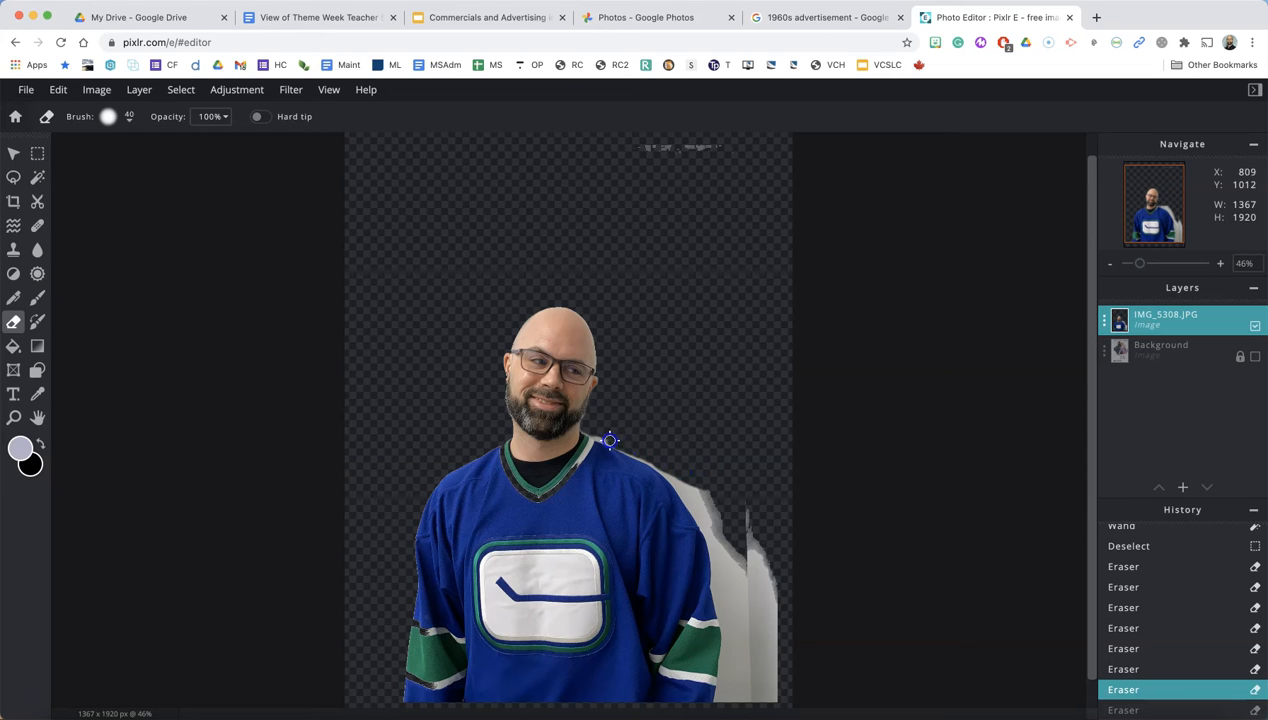
mouse_move(588, 430)
left_mouse_down()
mouse_move(637, 416)
mouse_move(670, 424)
left_mouse_up()
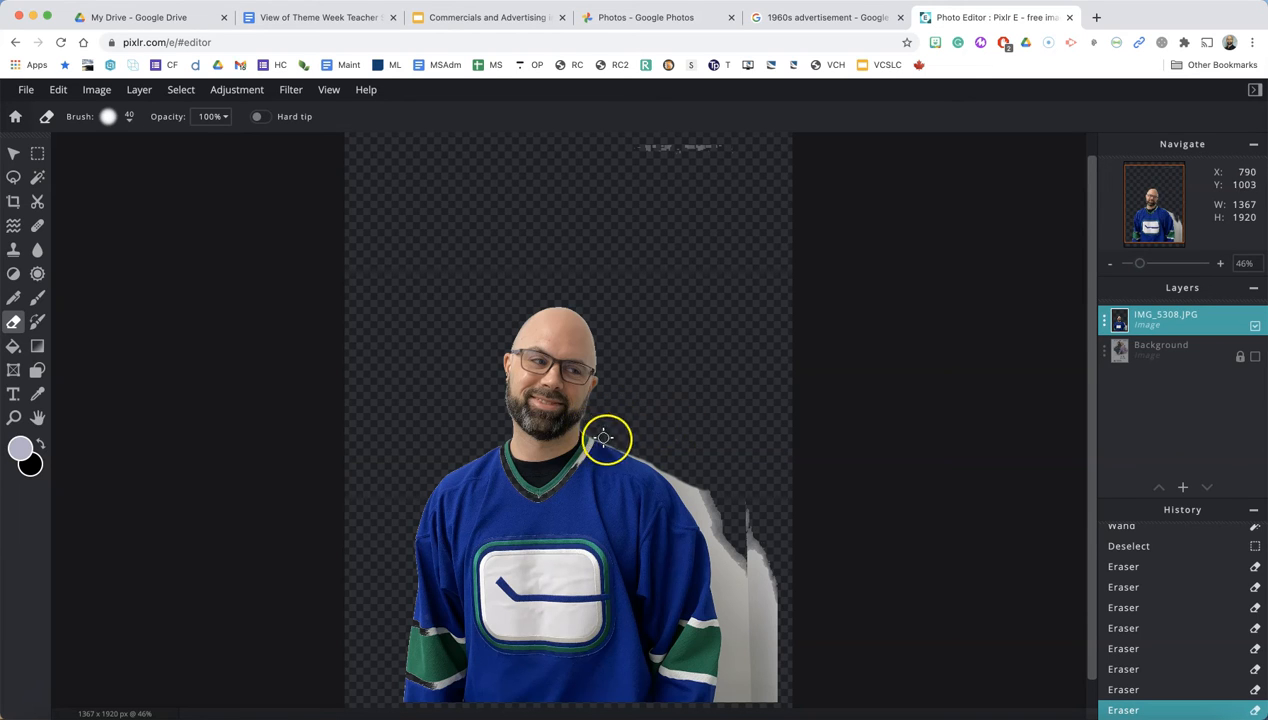
mouse_move(737, 585)
left_mouse_down()
mouse_move(718, 698)
mouse_move(757, 663)
left_mouse_up()
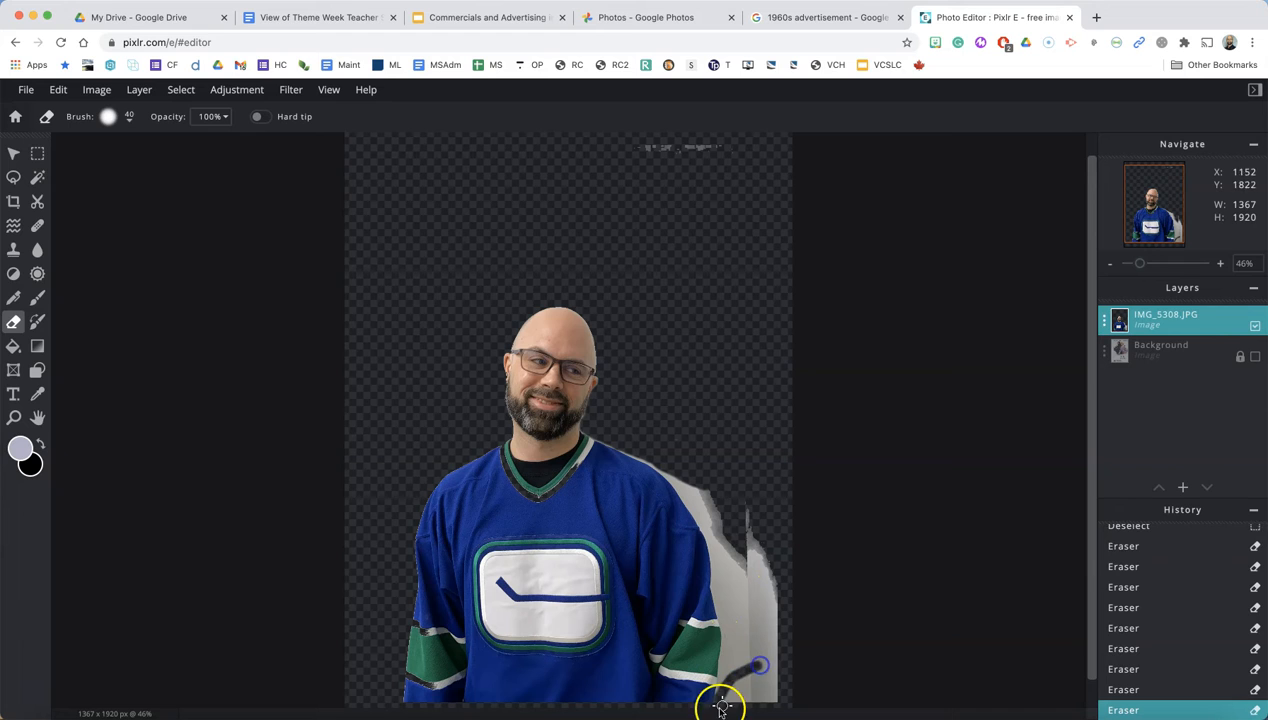
Step: Enlarge the eraser brush to 120 px and erase most of the remaining wall beside the sleeve and shoulder
left_click(131, 117)
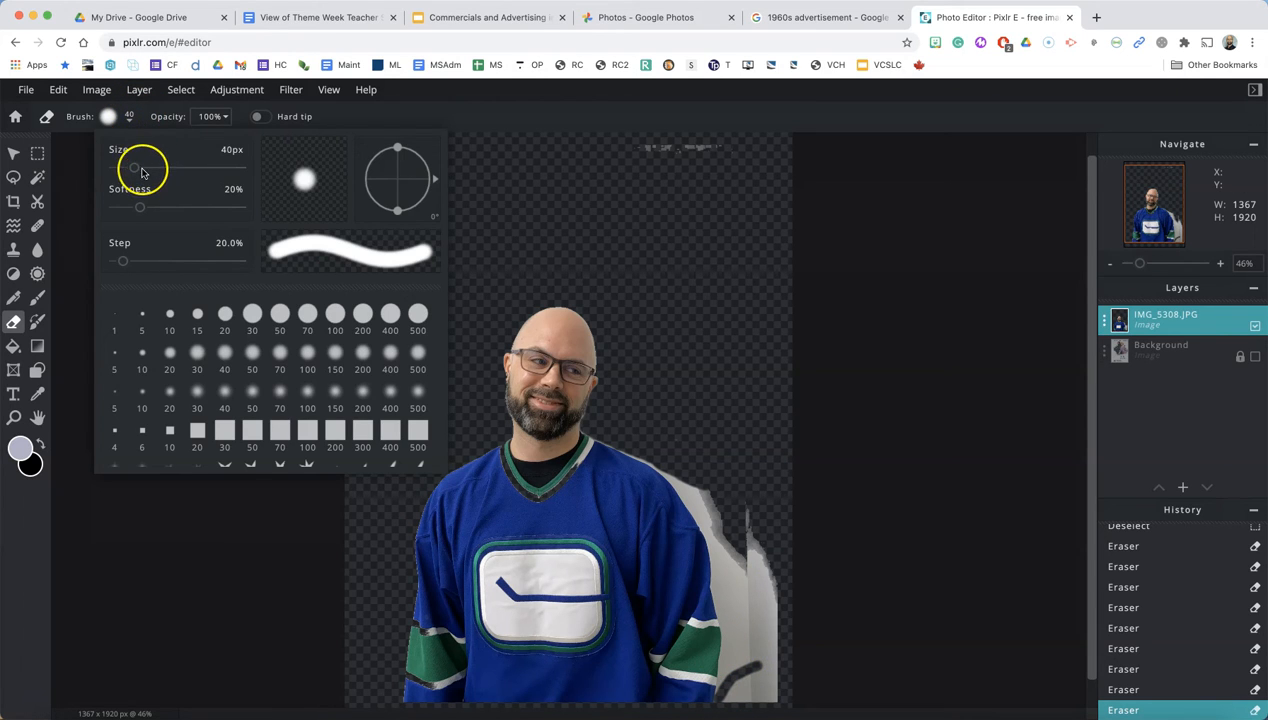
mouse_move(134, 168)
left_mouse_down()
mouse_move(178, 172)
mouse_move(167, 169)
left_mouse_up()
left_click(745, 601)
mouse_move(746, 598)
left_mouse_down()
mouse_move(745, 490)
mouse_move(762, 590)
mouse_move(755, 680)
mouse_move(737, 697)
mouse_move(784, 640)
mouse_move(764, 625)
mouse_move(740, 682)
mouse_move(733, 674)
mouse_move(750, 608)
mouse_move(736, 526)
mouse_move(685, 458)
mouse_move(638, 437)
left_mouse_up()
Step: Erase the neck, the whole jersey and the remaining wall fringe so that only the head is kept on the photo layer
left_click_drag(488, 446, 491, 449)
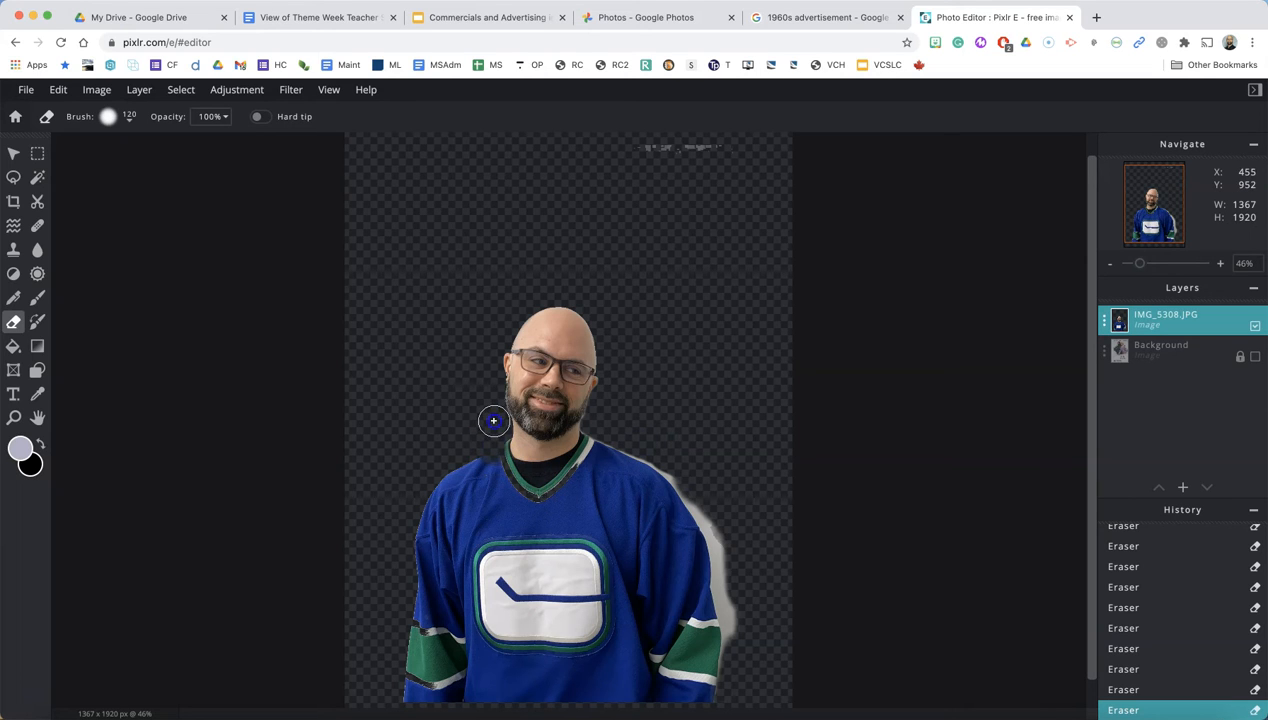
mouse_move(508, 436)
left_mouse_down()
mouse_move(553, 454)
mouse_move(581, 440)
left_mouse_up()
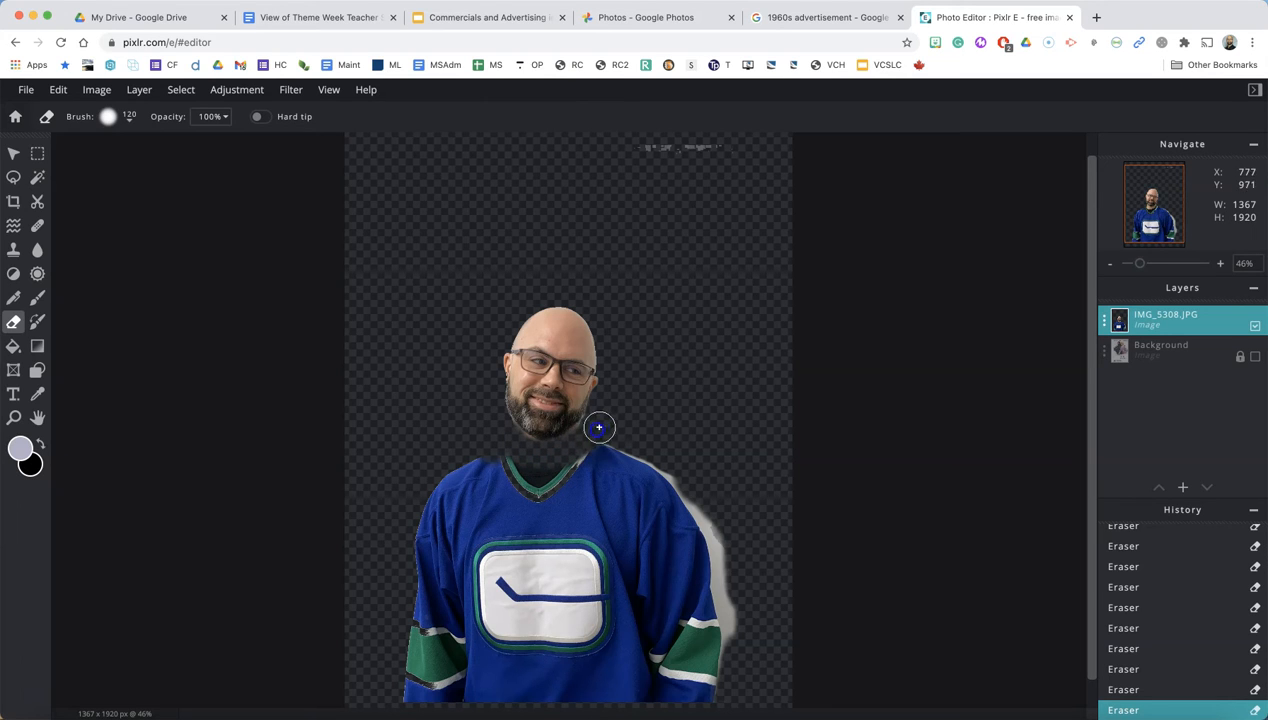
mouse_move(520, 447)
left_mouse_down()
mouse_move(558, 452)
mouse_move(602, 429)
mouse_move(600, 446)
mouse_move(461, 477)
mouse_move(462, 466)
mouse_move(616, 453)
mouse_move(609, 467)
mouse_move(491, 503)
mouse_move(651, 466)
mouse_move(422, 488)
mouse_move(660, 483)
mouse_move(365, 514)
mouse_move(509, 475)
mouse_move(472, 487)
mouse_move(469, 508)
mouse_move(435, 524)
mouse_move(468, 456)
mouse_move(422, 539)
mouse_move(707, 486)
mouse_move(410, 569)
mouse_move(603, 574)
mouse_move(371, 611)
left_mouse_up()
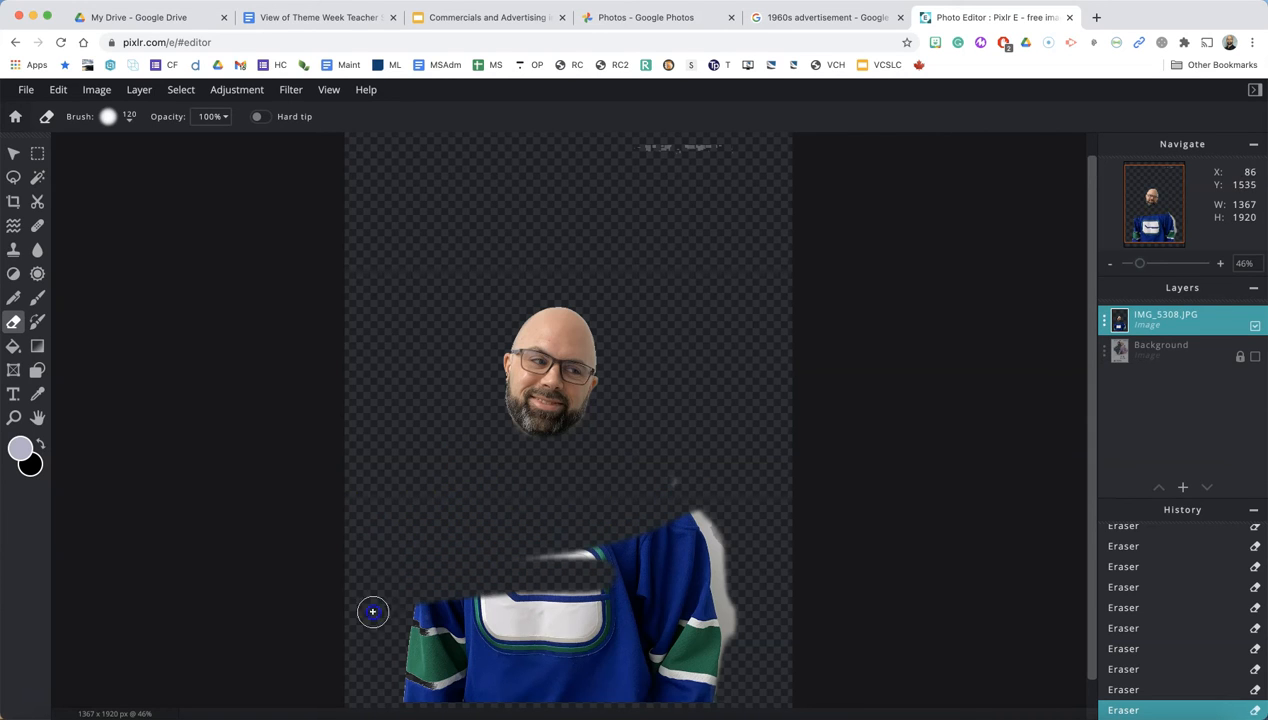
mouse_move(394, 687)
left_mouse_down()
mouse_move(727, 683)
mouse_move(396, 675)
mouse_move(746, 673)
mouse_move(730, 659)
mouse_move(408, 659)
mouse_move(607, 687)
mouse_move(782, 691)
mouse_move(413, 659)
mouse_move(412, 642)
mouse_move(555, 648)
mouse_move(751, 632)
mouse_move(408, 624)
mouse_move(762, 601)
mouse_move(424, 590)
mouse_move(757, 568)
mouse_move(532, 566)
mouse_move(482, 551)
mouse_move(753, 544)
mouse_move(702, 515)
left_mouse_up()
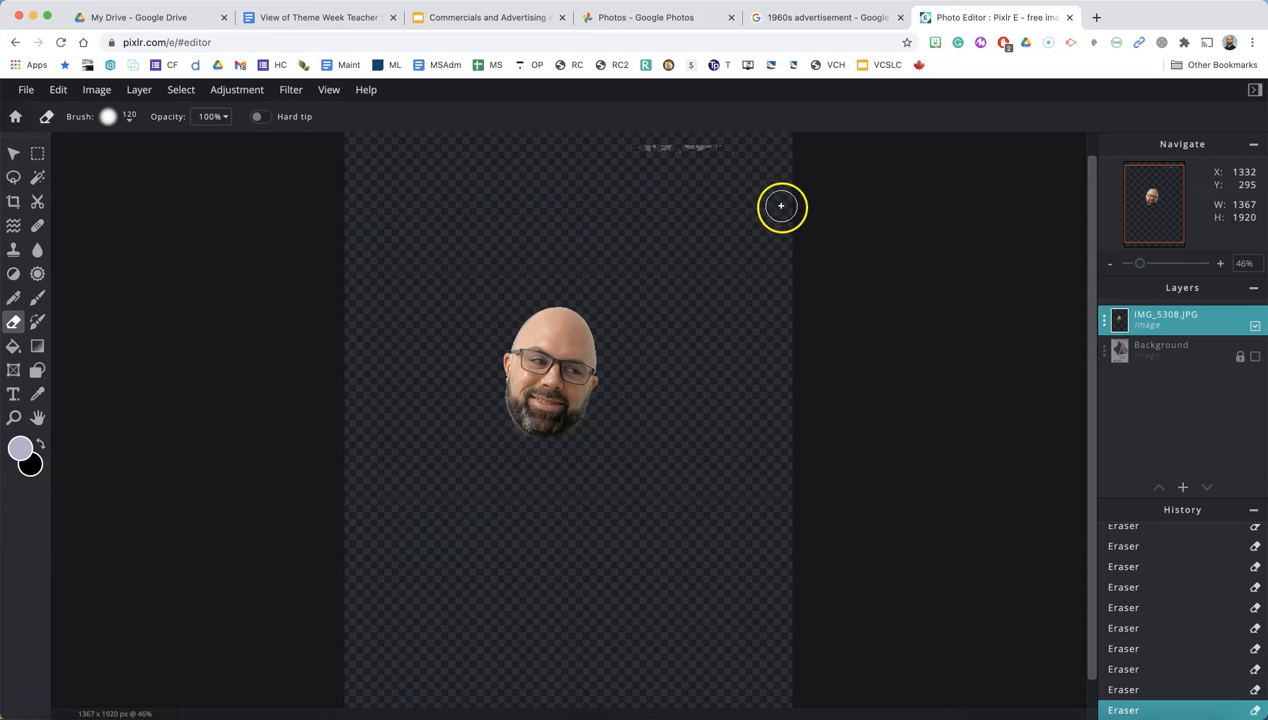
Step: Show the Background layer and scale the face layer down to 798 × 1205 px, placing it over the suited man's jacket
left_click(14, 155)
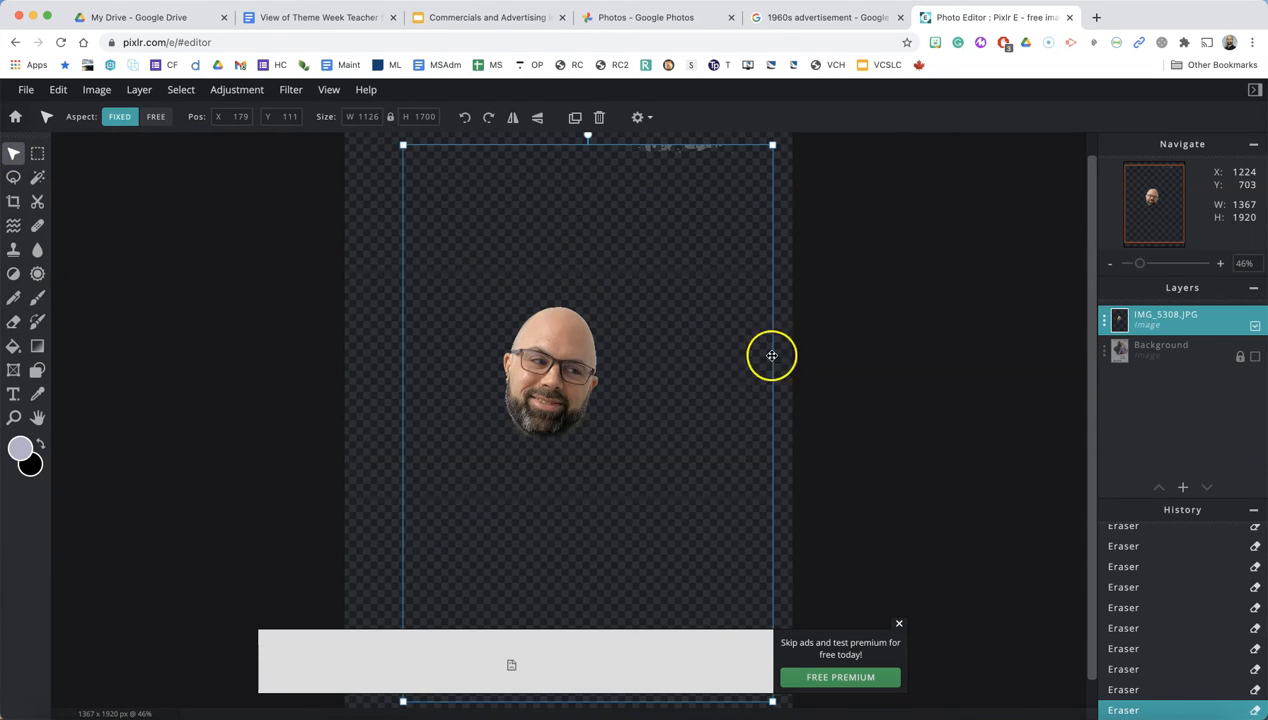
left_click(1256, 358)
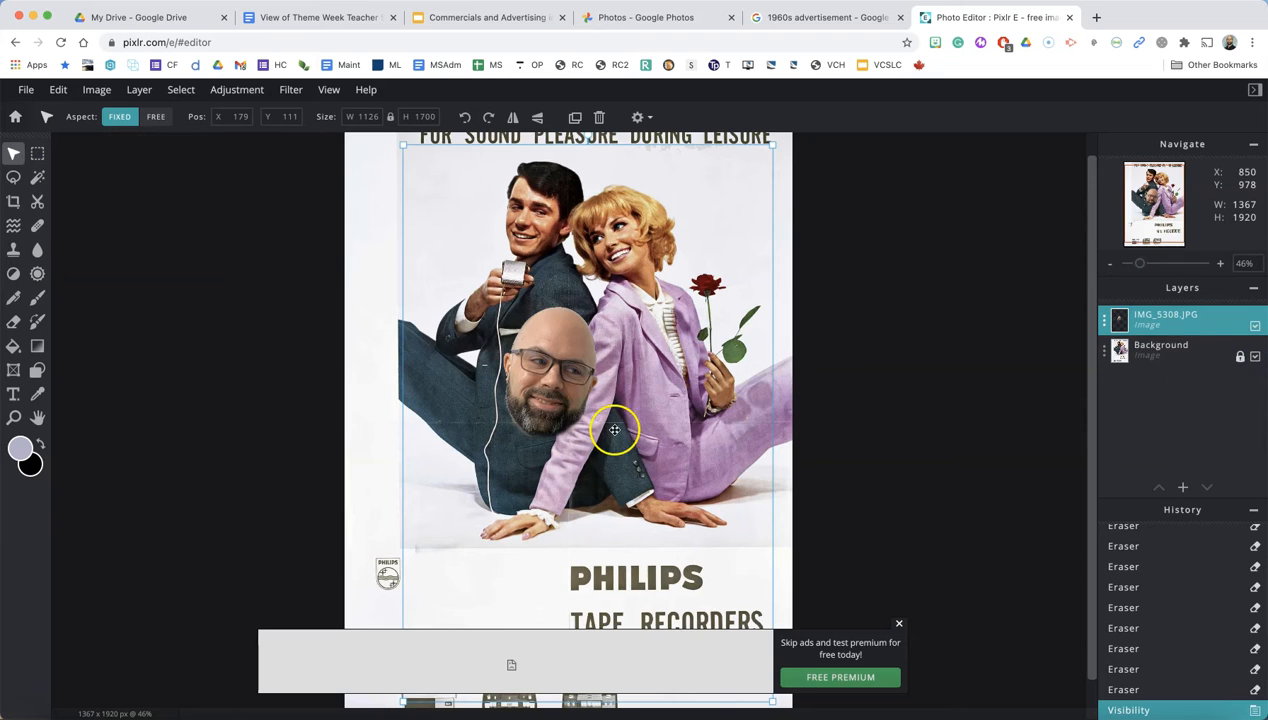
left_click_drag(545, 378, 500, 399)
left_click_drag(369, 188, 477, 352)
left_click_drag(595, 535, 547, 440)
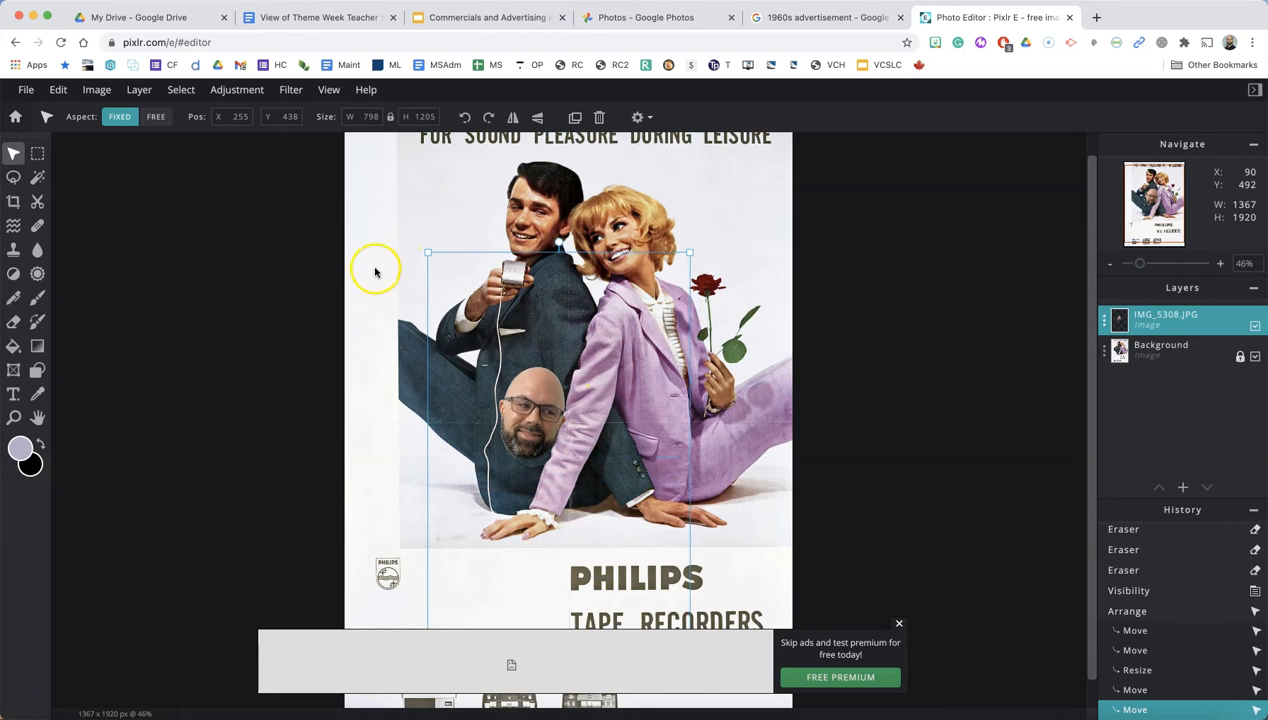
Step: Hide the Background layer, shift the face layer slightly down and erase the leftover specks above the head
left_click(1255, 357)
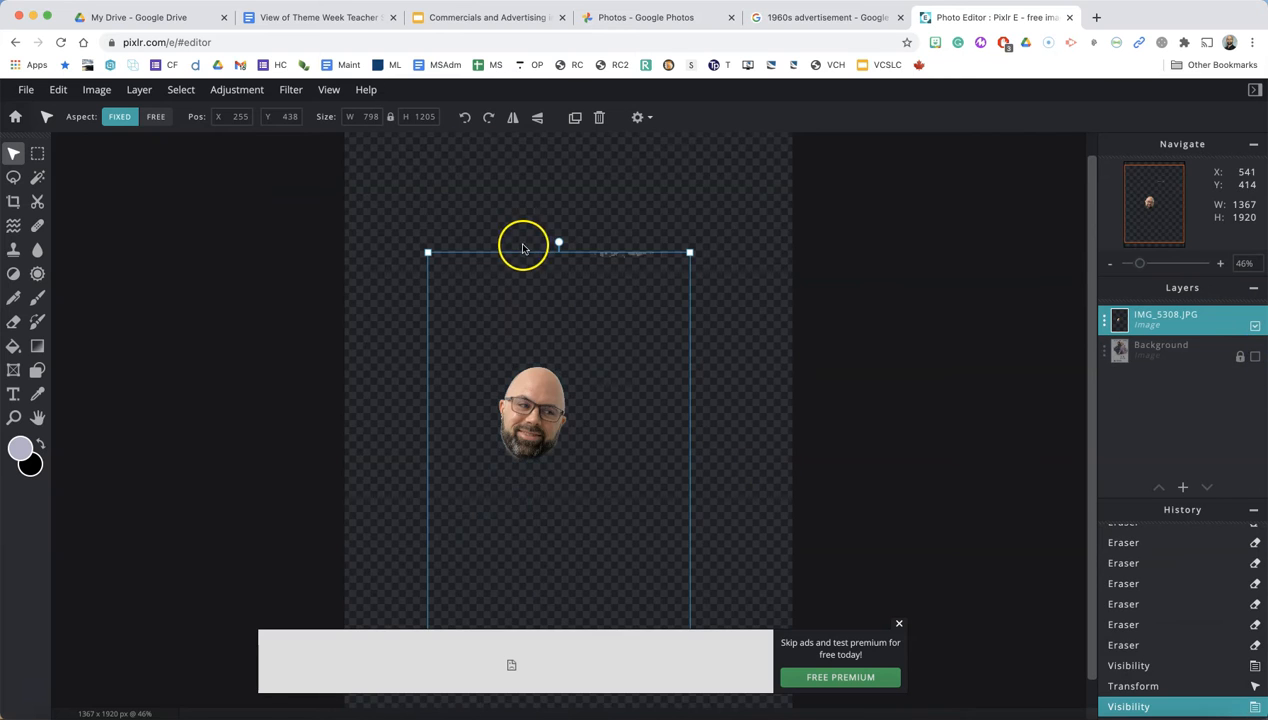
left_click_drag(593, 286, 588, 310)
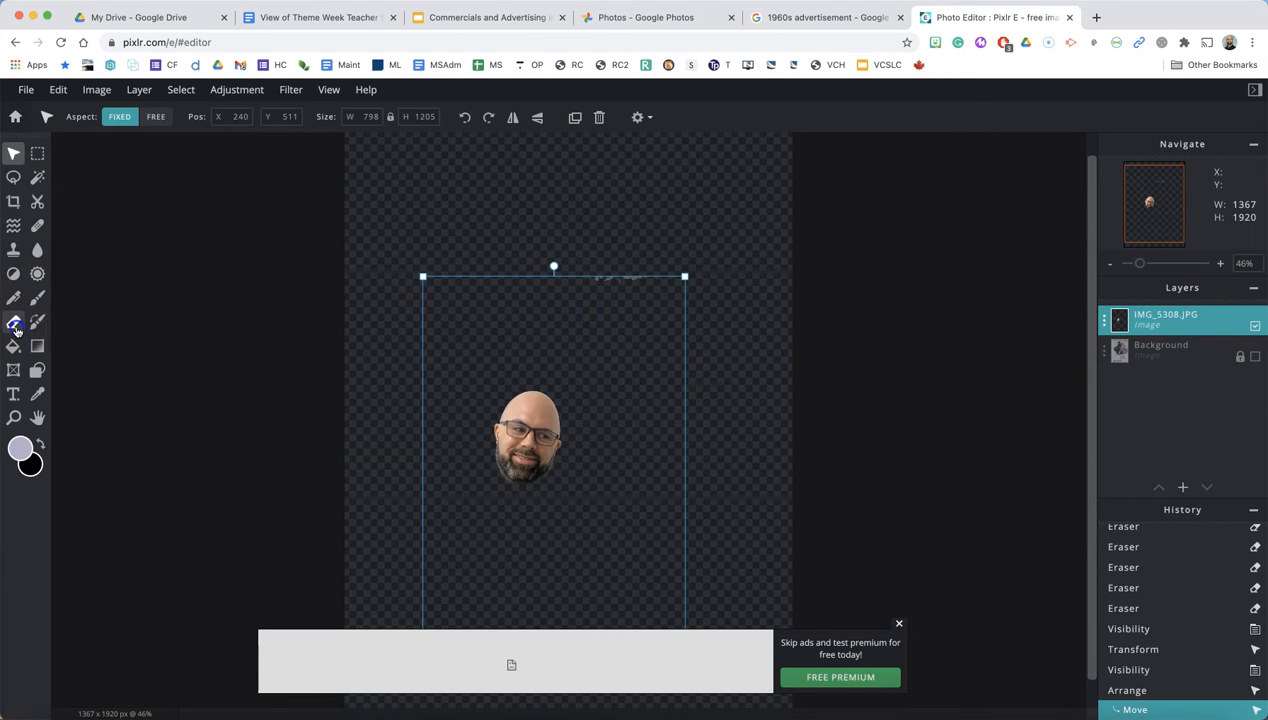
left_click(15, 322)
left_click(600, 291)
left_click(687, 275)
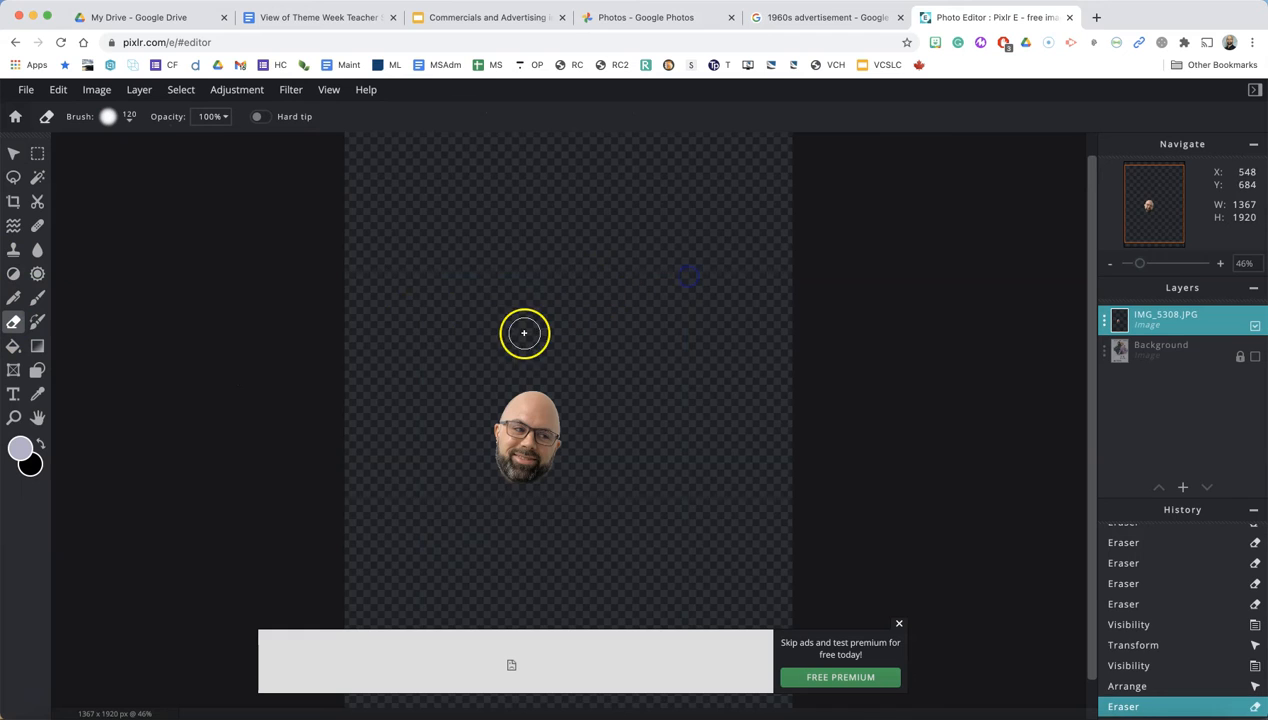
Step: Try cropping the image tightly around the cut-out face to 327 × 410 px
left_click(14, 152)
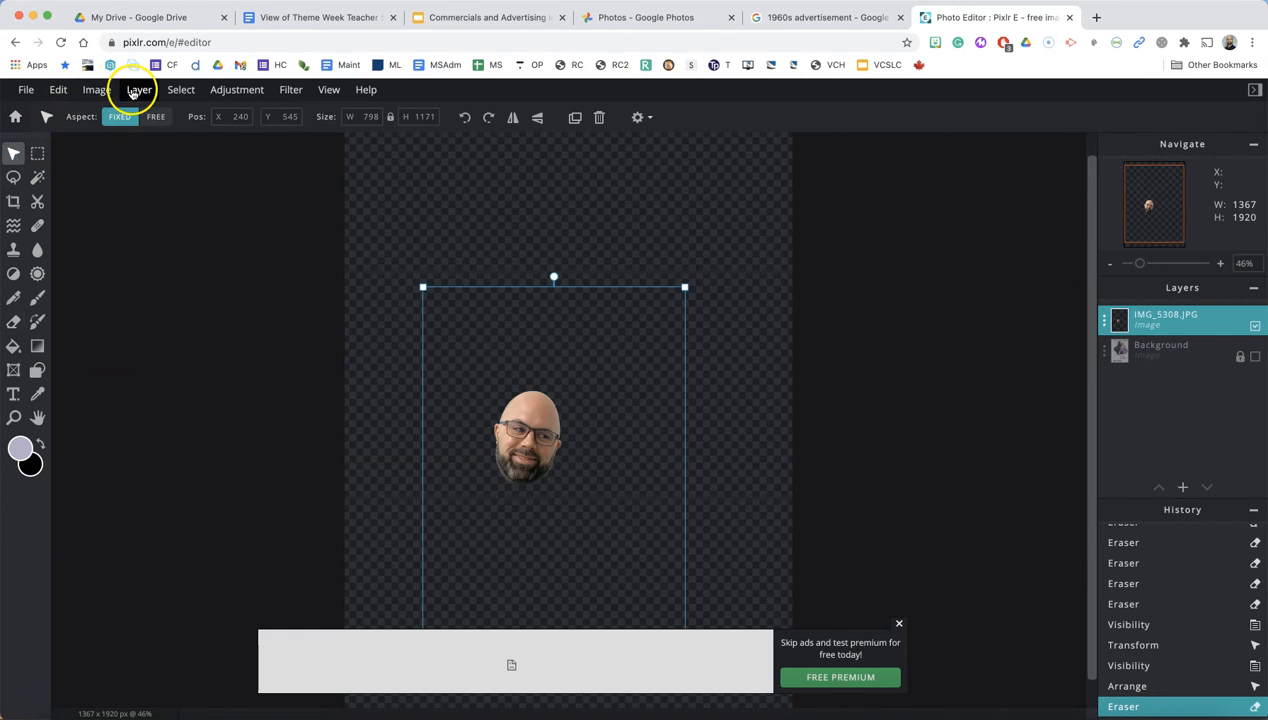
left_click(136, 90)
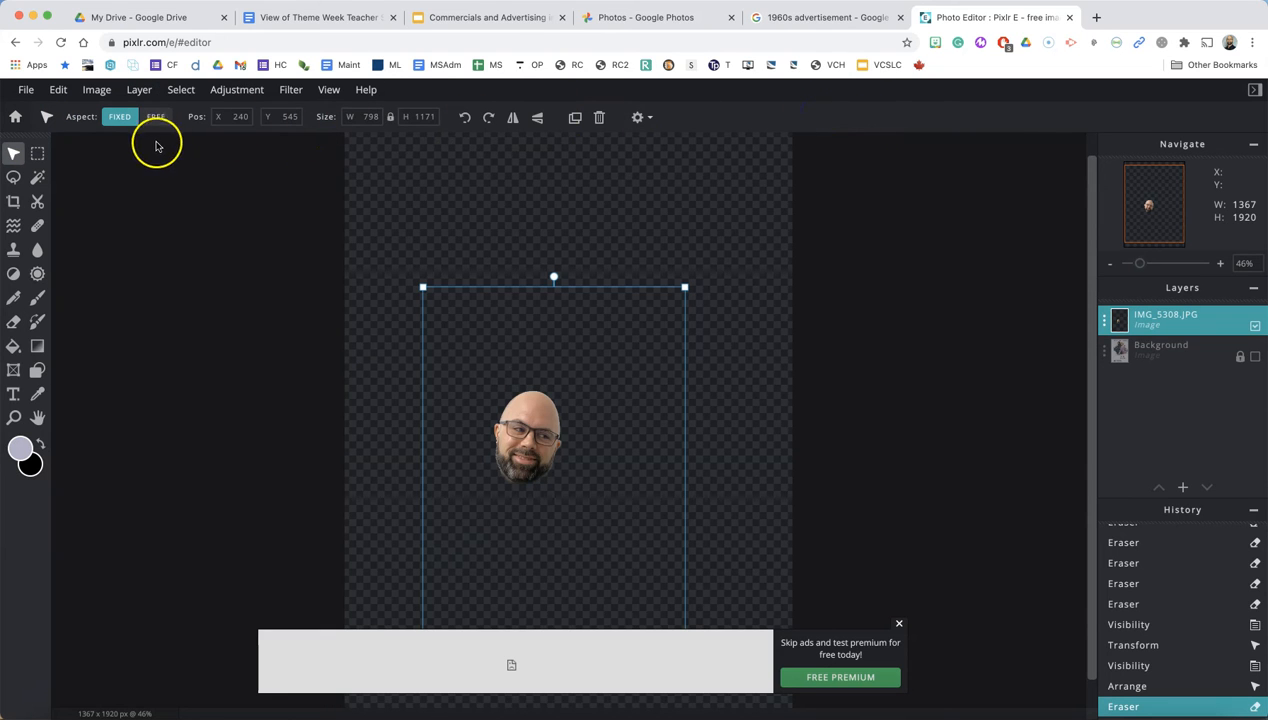
left_click(14, 201)
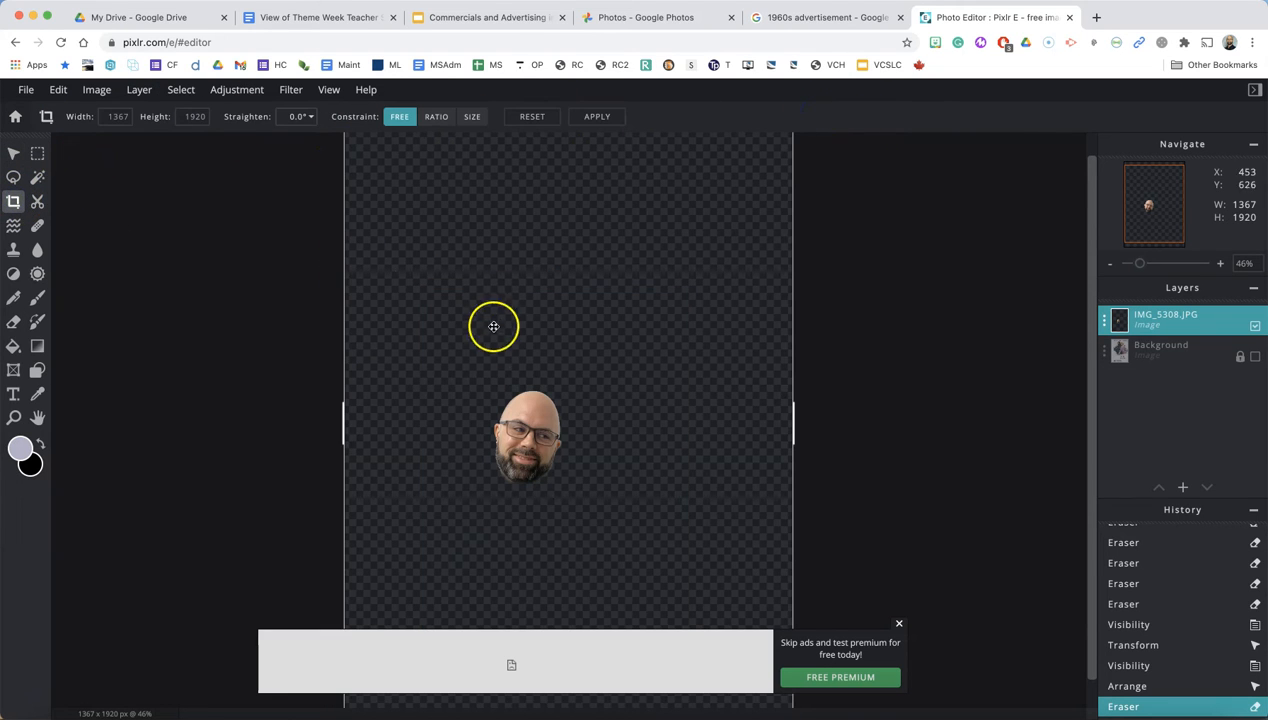
scroll(490, 357, "up", 3)
scroll(490, 357, "down", 8)
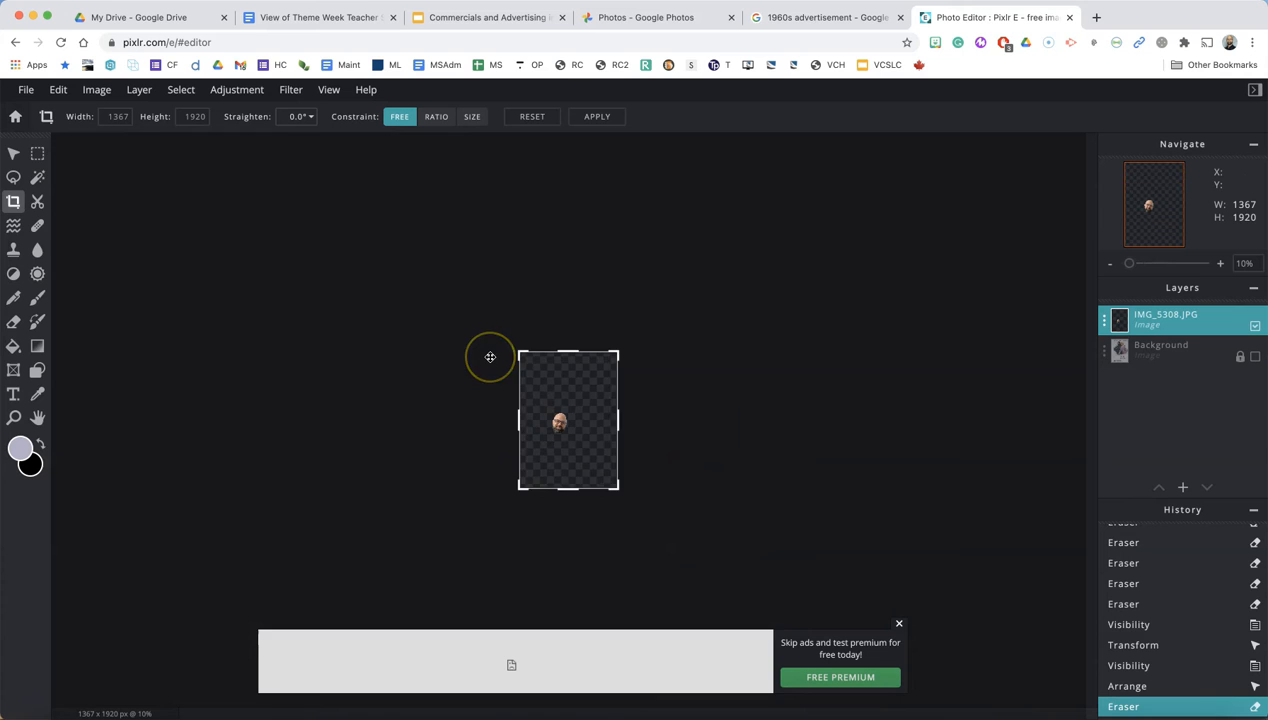
left_click_drag(569, 356, 563, 410)
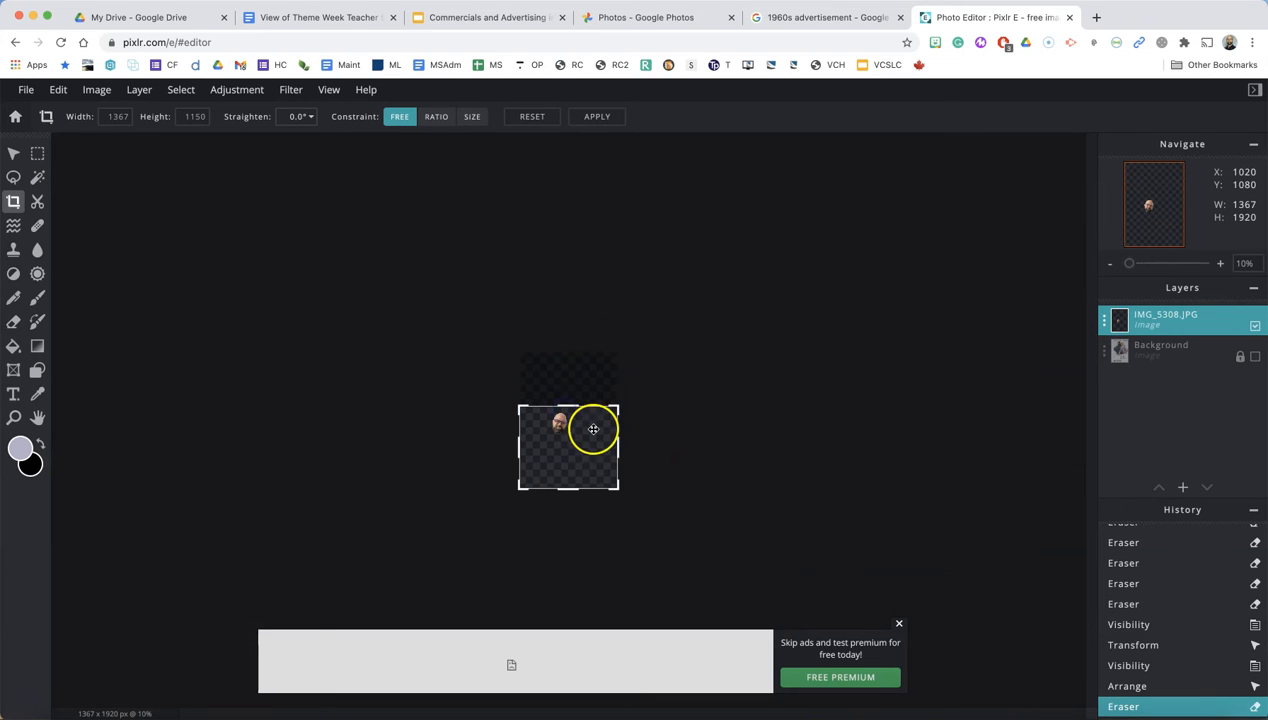
left_click_drag(618, 445, 574, 446)
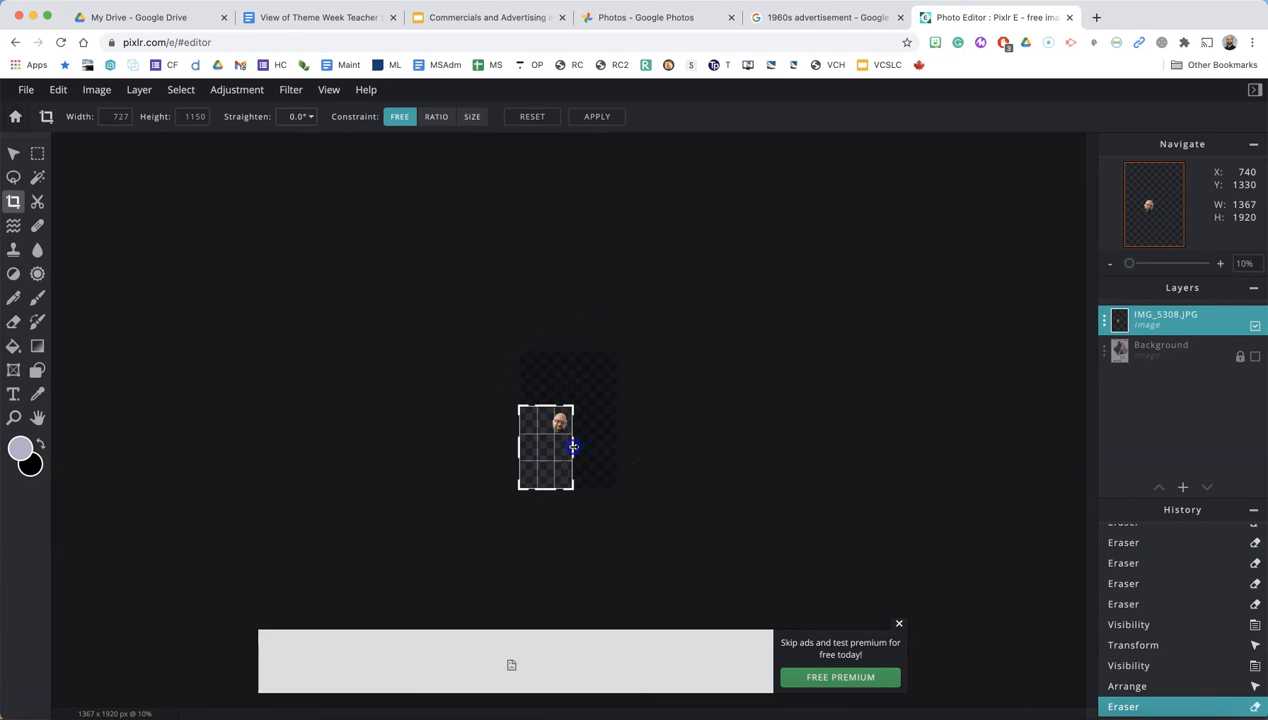
left_click_drag(538, 490, 538, 420)
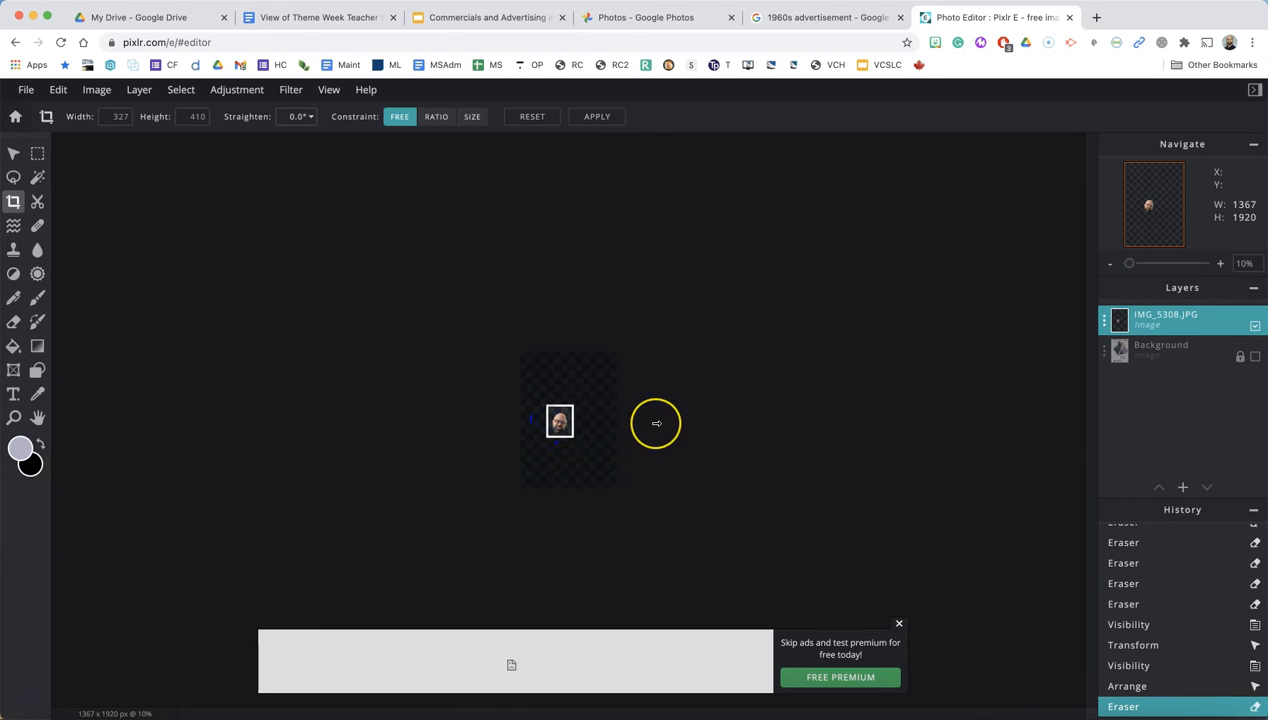
key("Return")
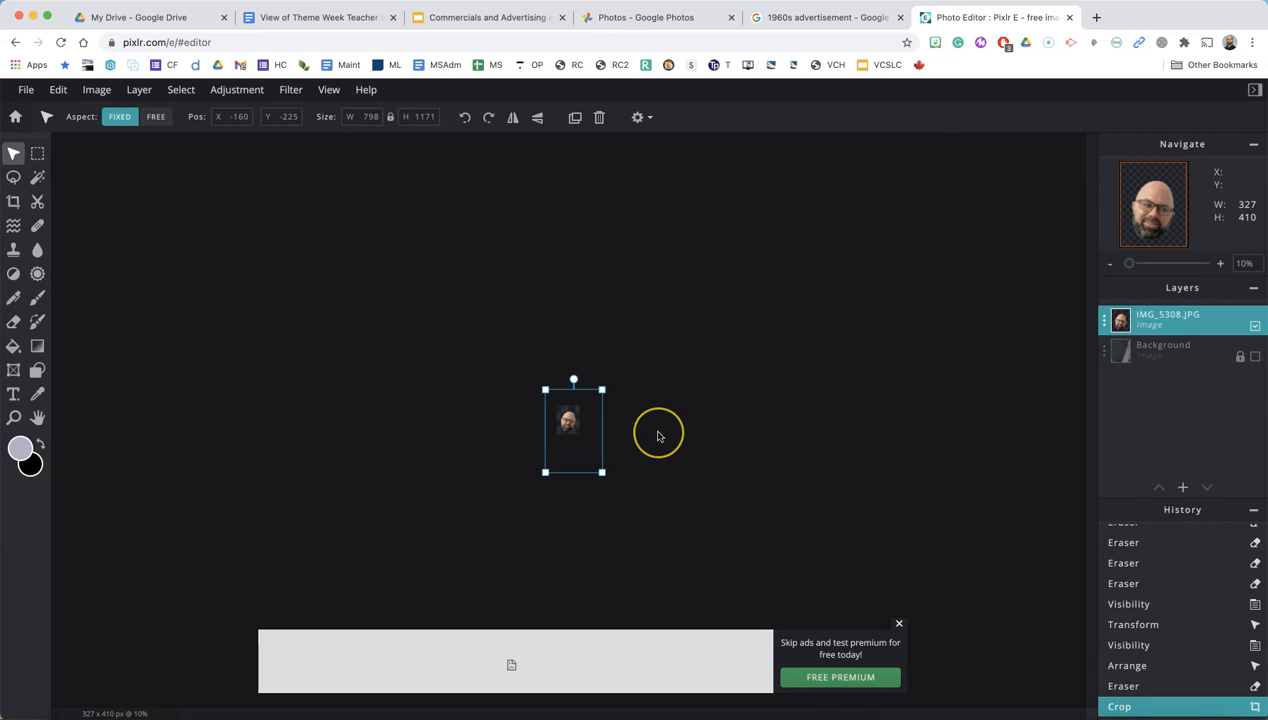
scroll(658, 436, "up", 7)
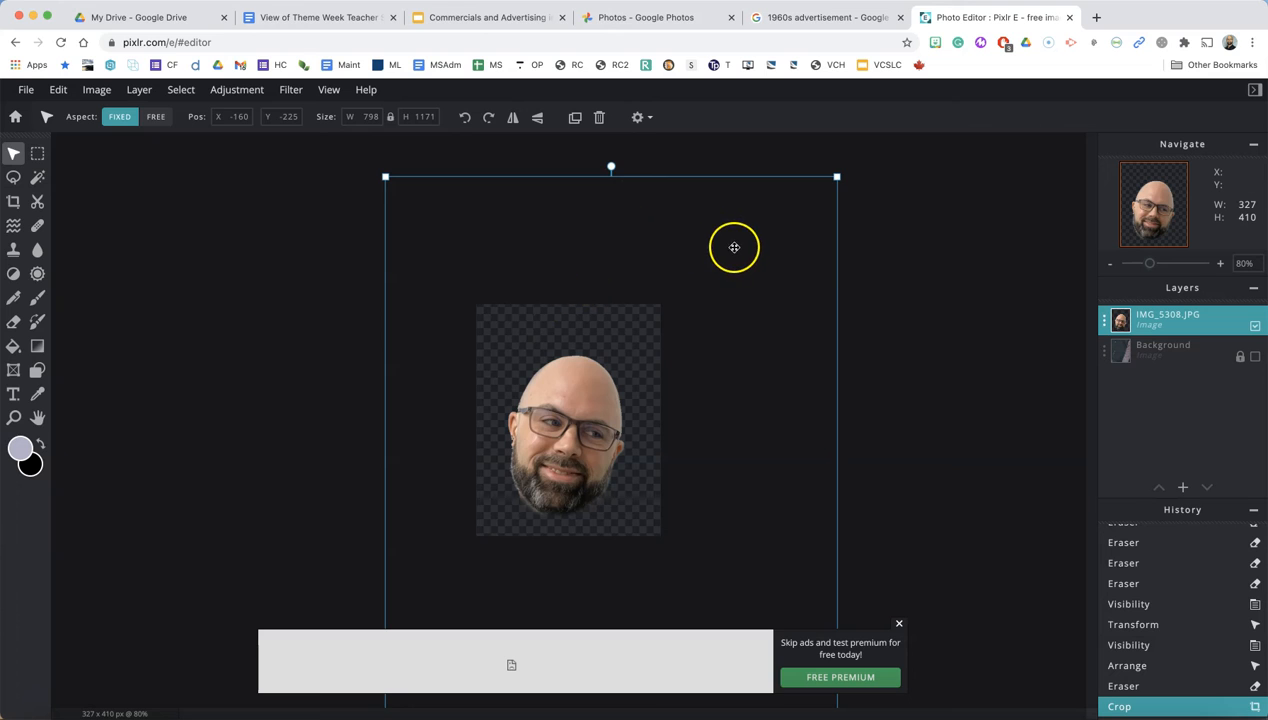
Step: Check the cropped Background layer with the face layer hidden, and undo the visibility changes and the crop
left_click(1256, 357)
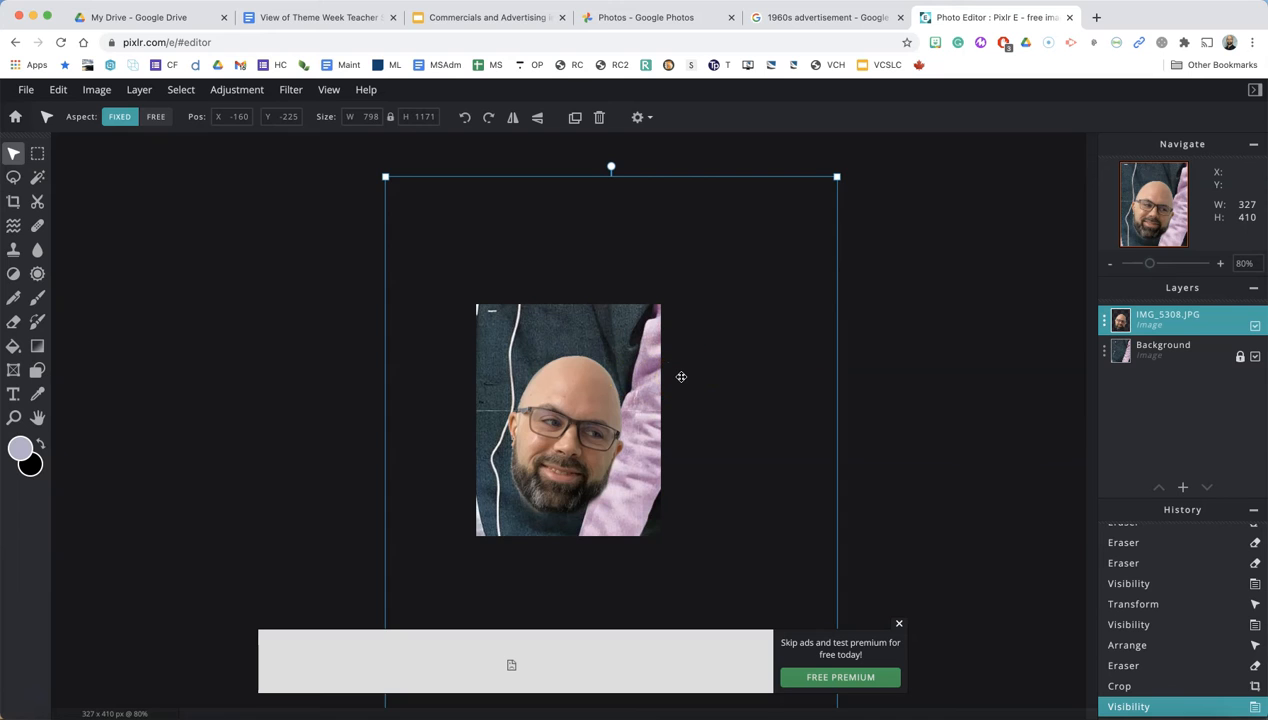
scroll(681, 377, "down", 2)
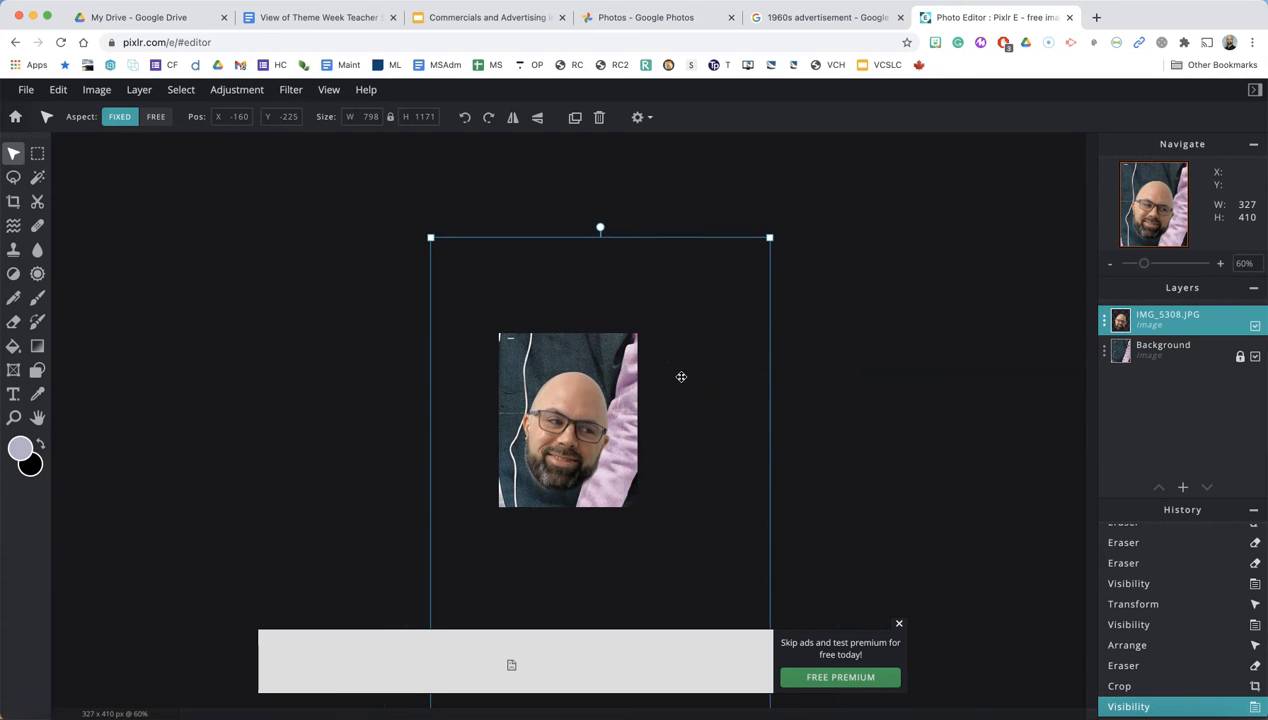
left_click(1257, 330)
left_click(1181, 363)
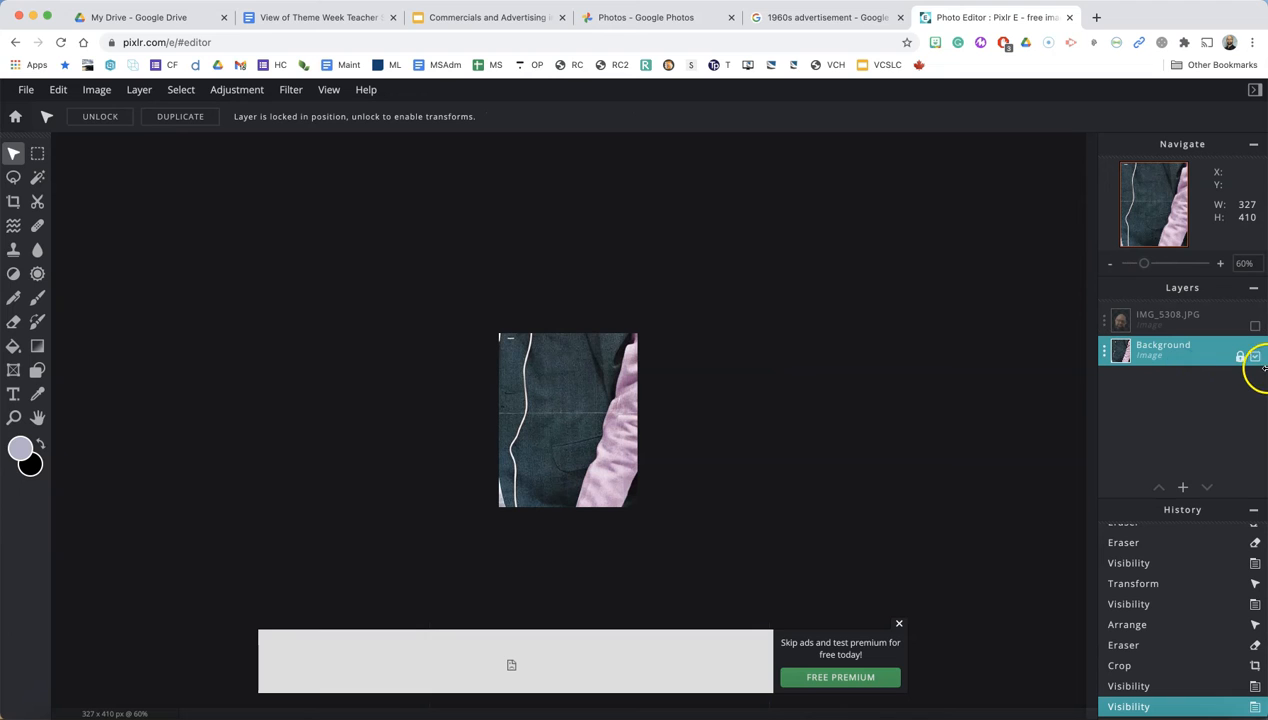
scroll(672, 425, "up", 5)
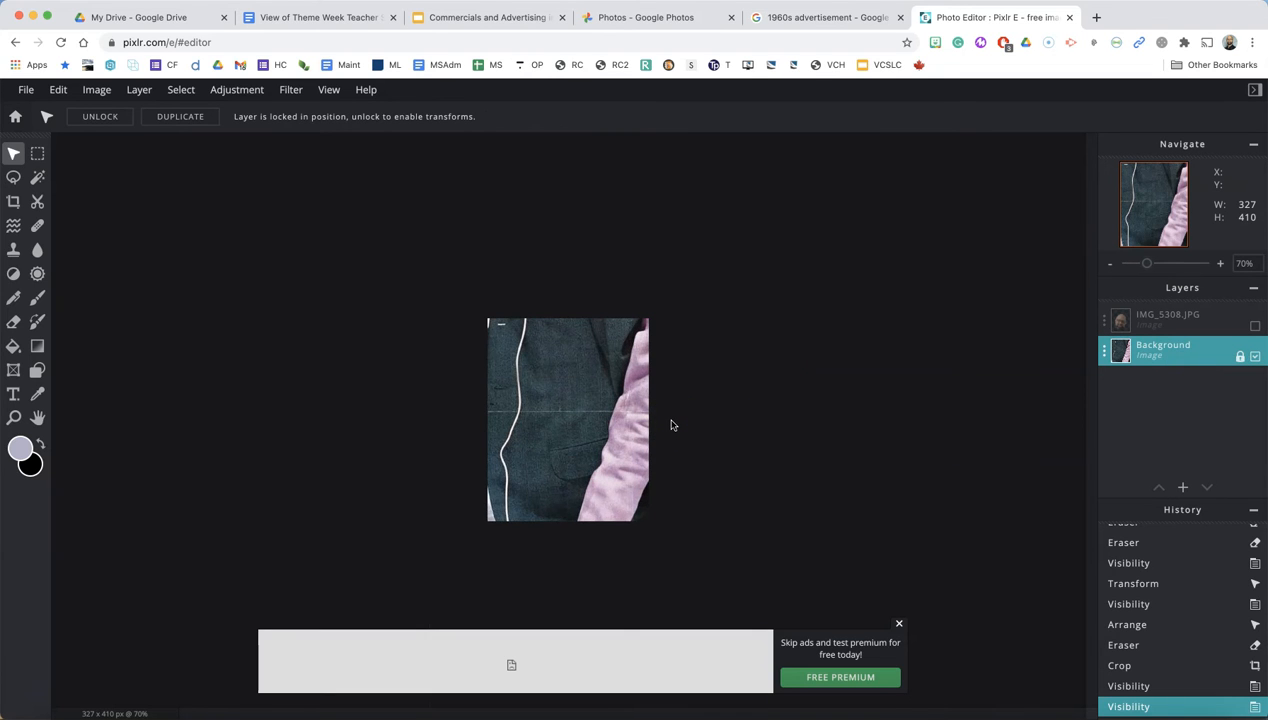
key("super+z")
key("super+z")
key("super+z")
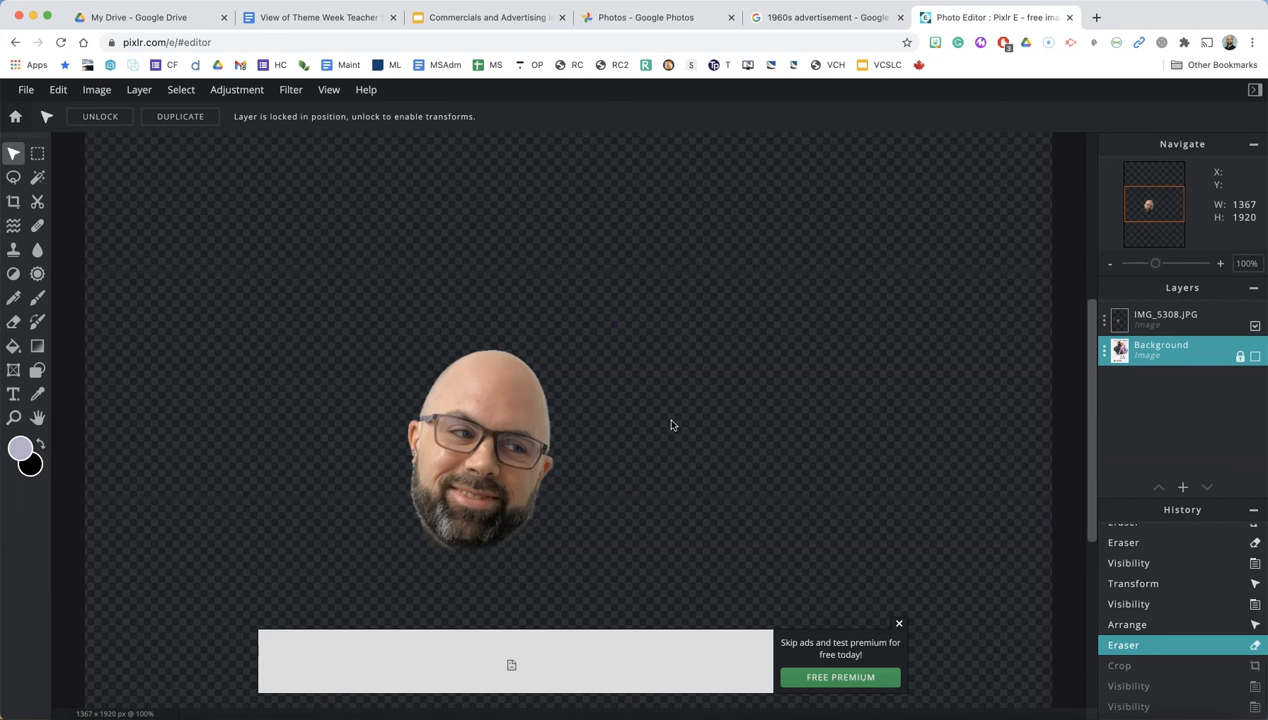
Step: Show the Background layer behind the cut-out face and close the ad banner over the canvas
left_click(1256, 357)
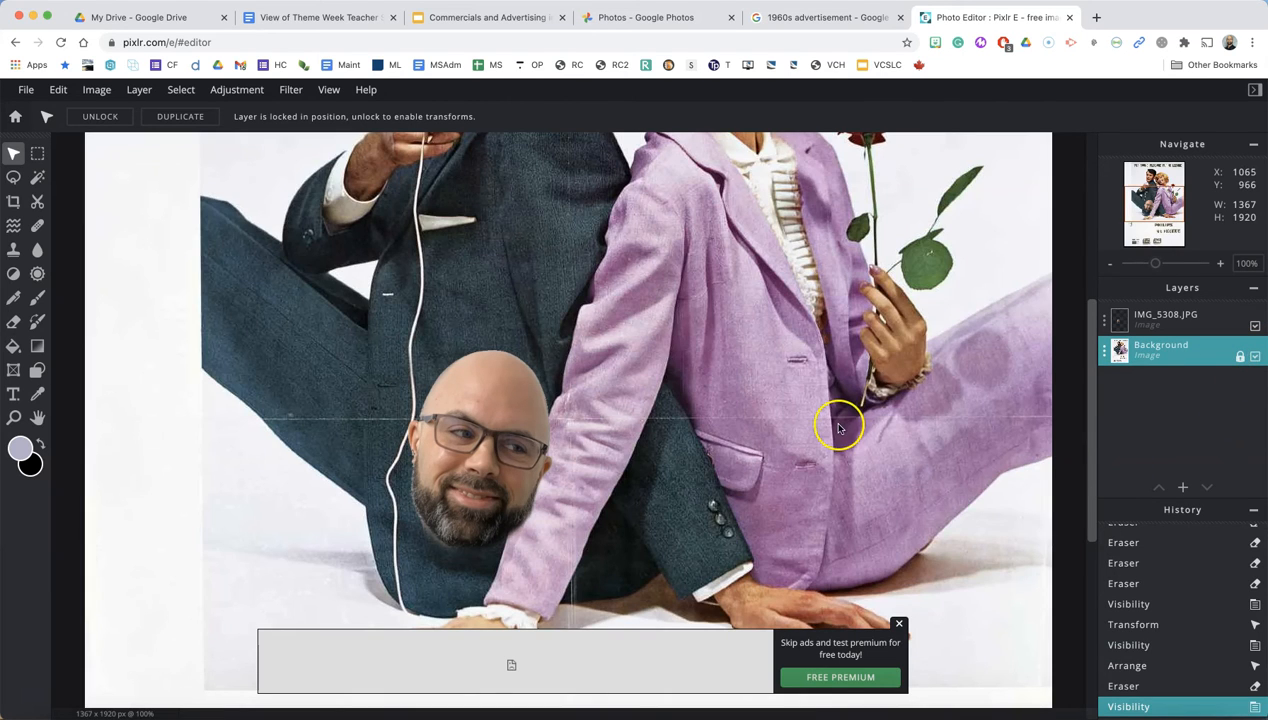
left_click(898, 624)
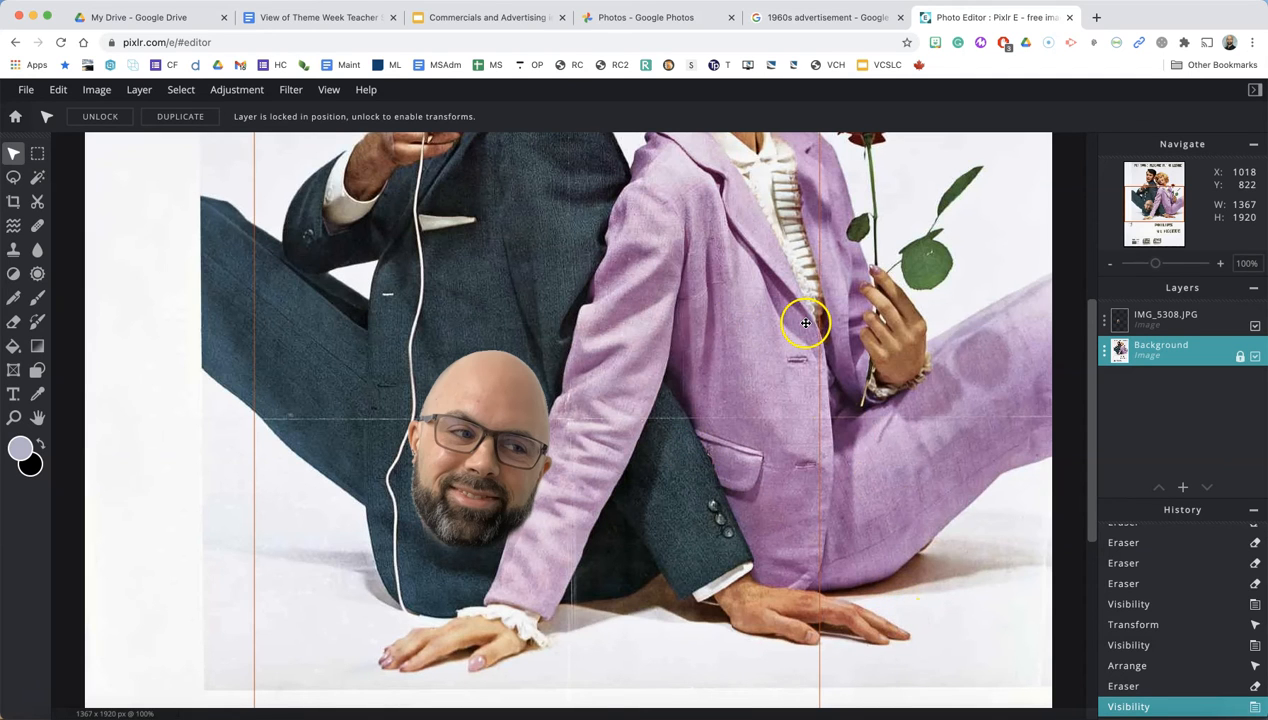
Step: Move the cut-out face layer over the man's head in the ad, to about X 266, Y -138
scroll(805, 323, "down", 1)
left_click(655, 324)
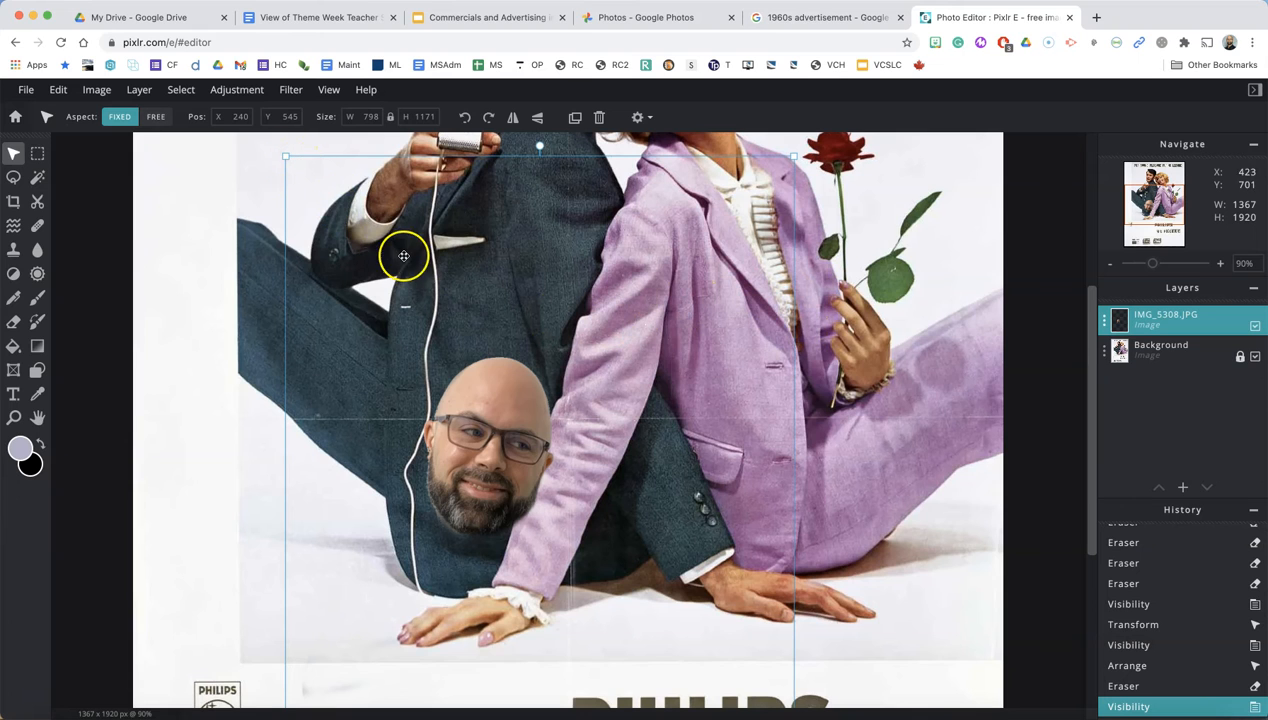
scroll(700, 349, "up", 2)
scroll(700, 349, "down", 5)
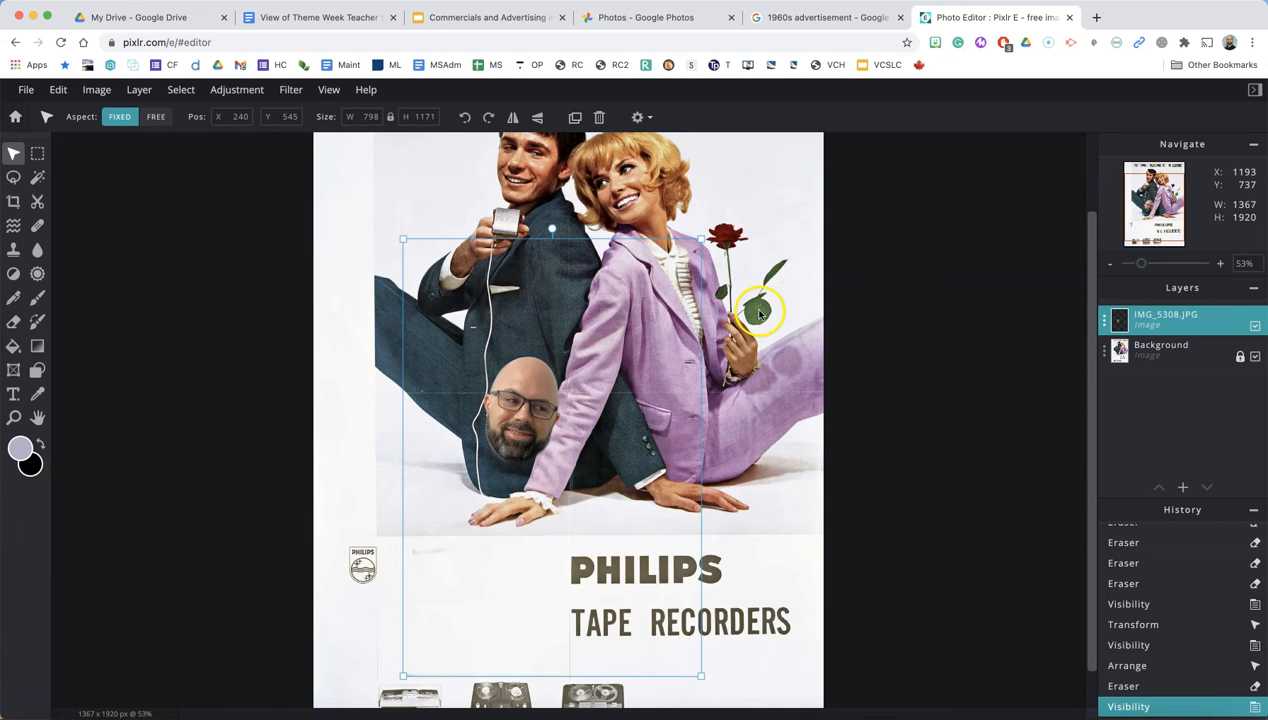
left_click_drag(555, 389, 584, 275)
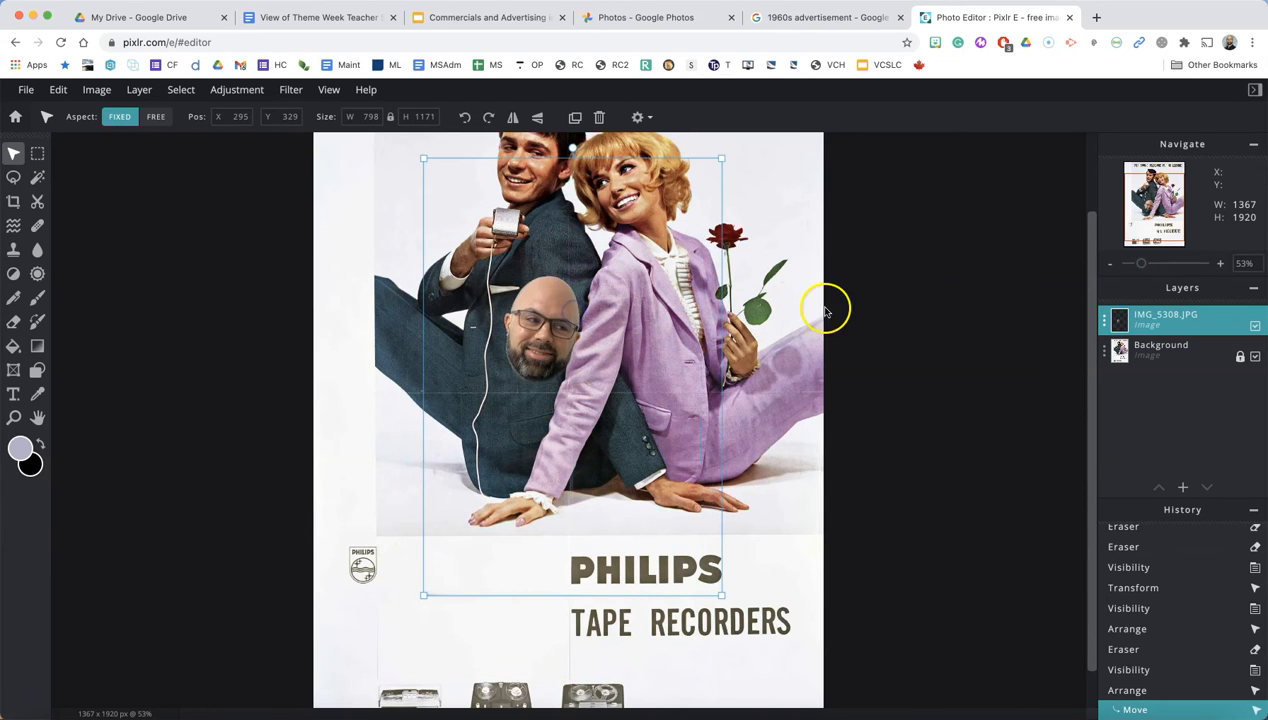
scroll(813, 315, "up", 3)
scroll(813, 315, "down", 5)
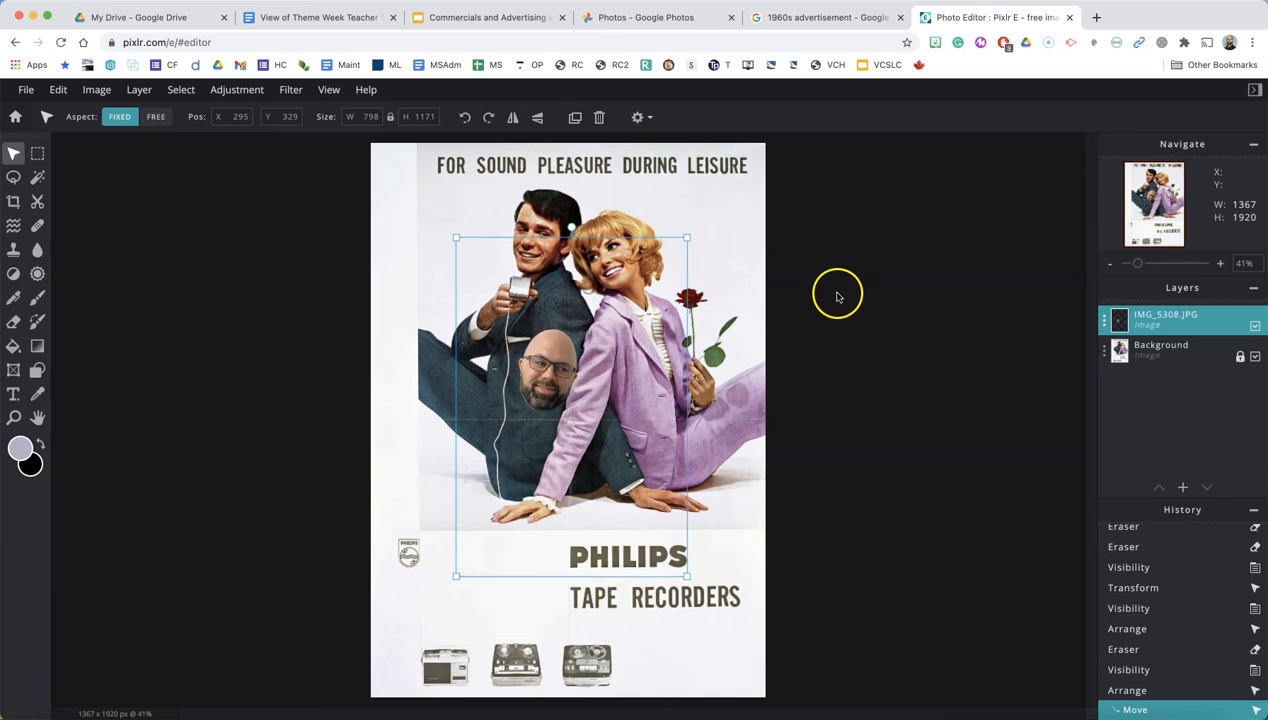
left_click_drag(557, 372, 551, 240)
left_click(645, 237)
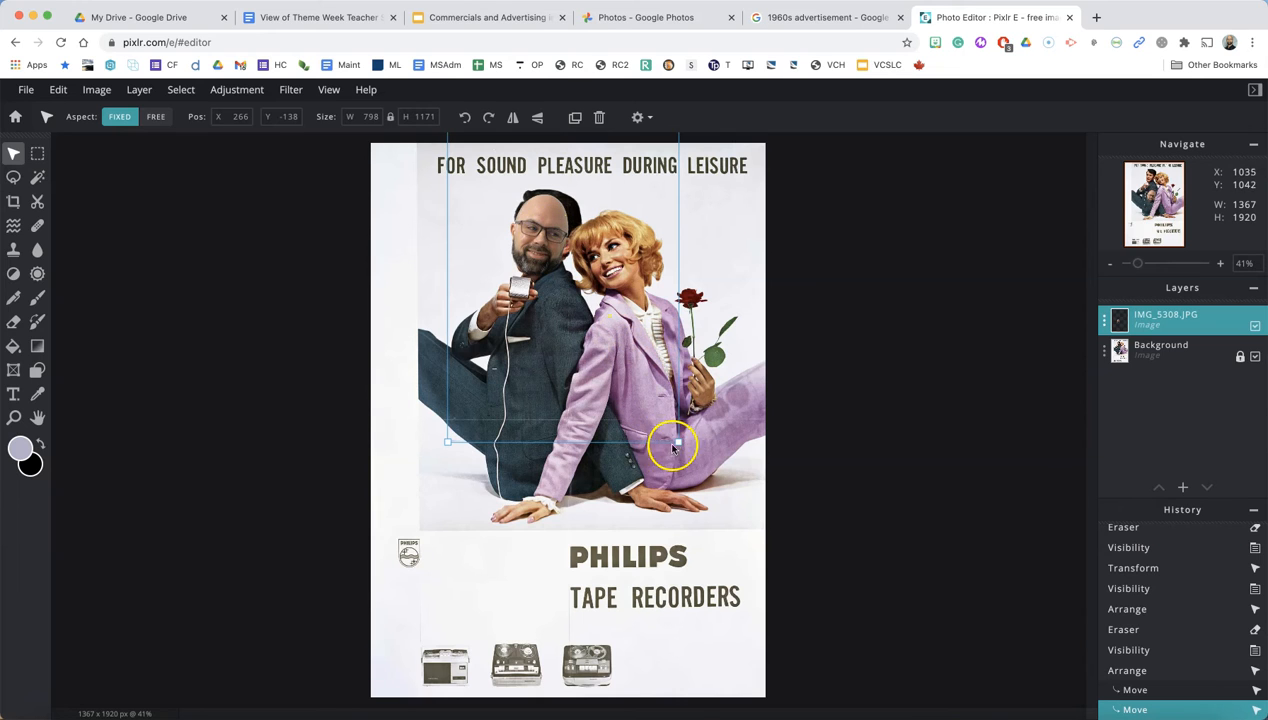
Step: Enlarge the face layer to about 927 × 1361 px to cover more of the man's head
left_click_drag(676, 441, 687, 443)
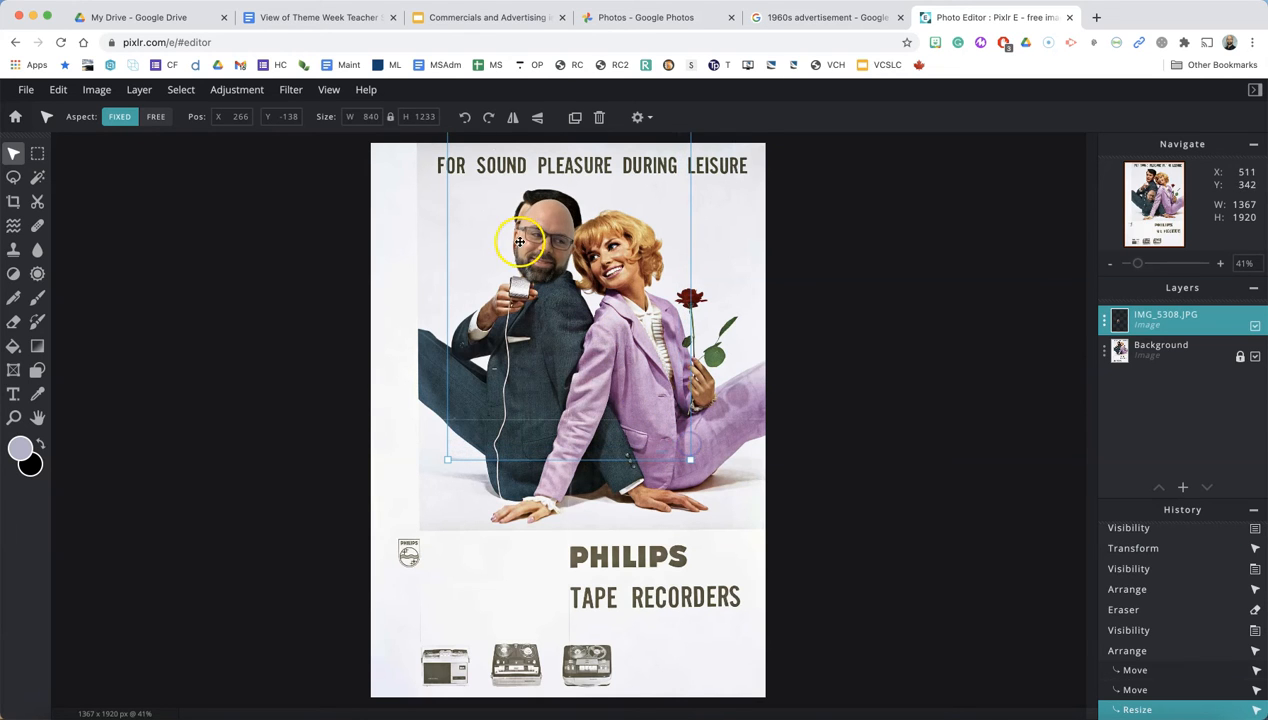
scroll(447, 214, "up", 3)
scroll(447, 214, "down", 4)
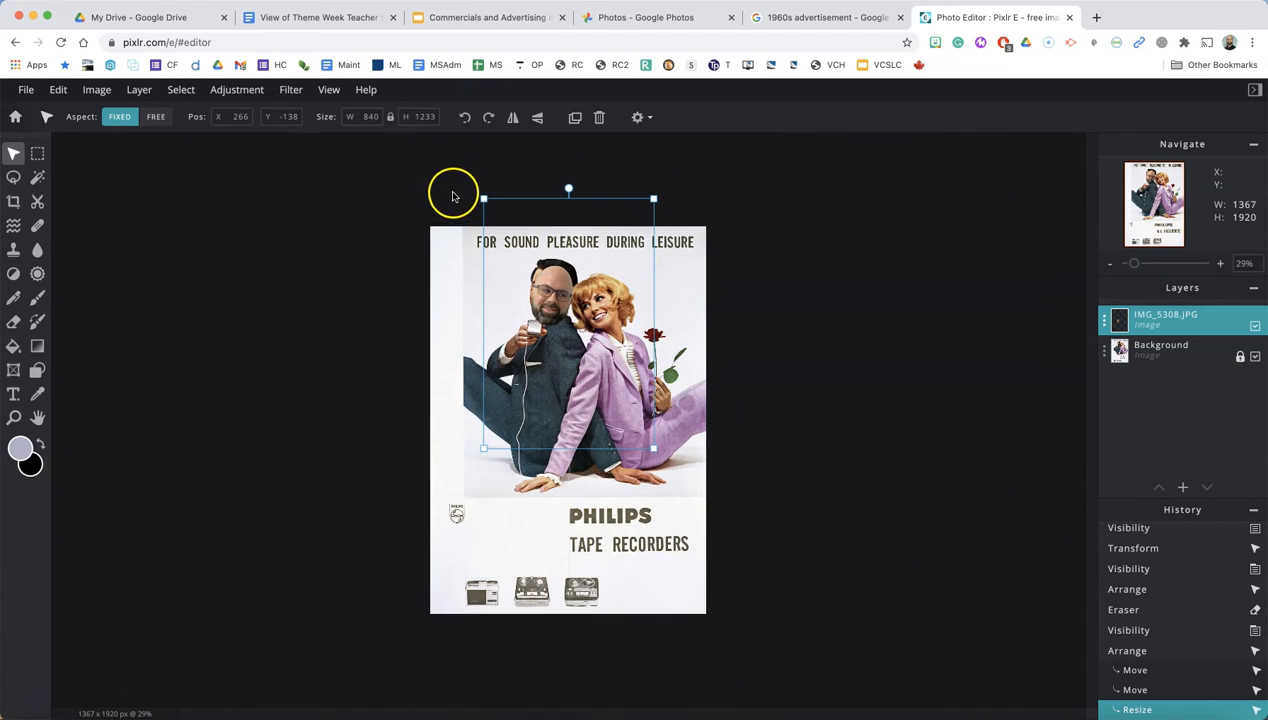
left_click_drag(483, 198, 479, 187)
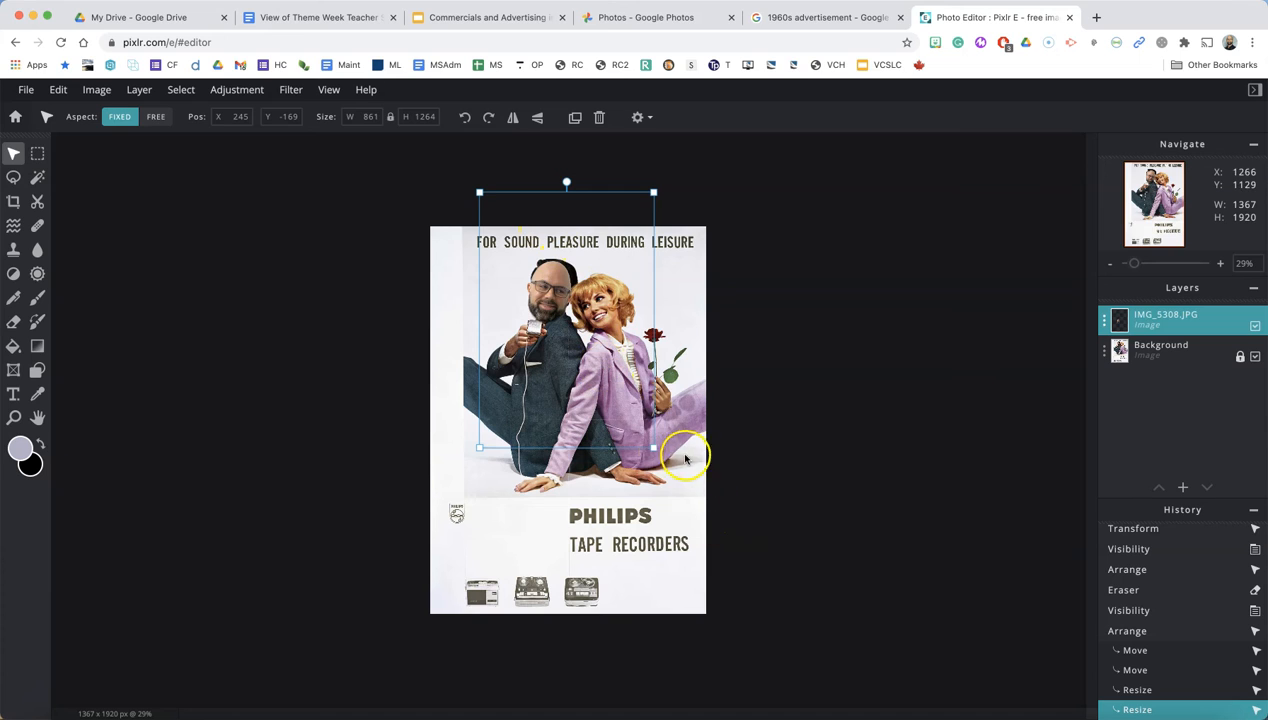
left_click_drag(653, 447, 660, 456)
left_click_drag(478, 190, 473, 182)
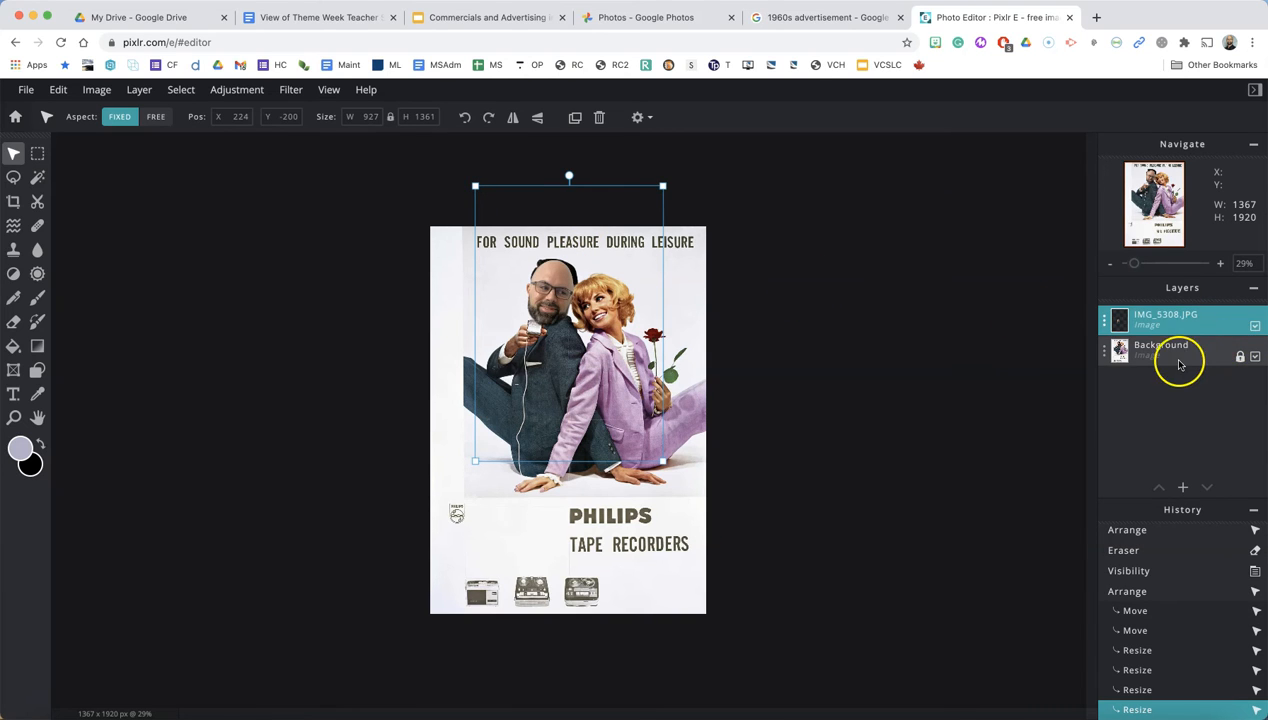
Step: Hide the Background layer and move the face layer down to about X 220, Y 122
left_click(1257, 358)
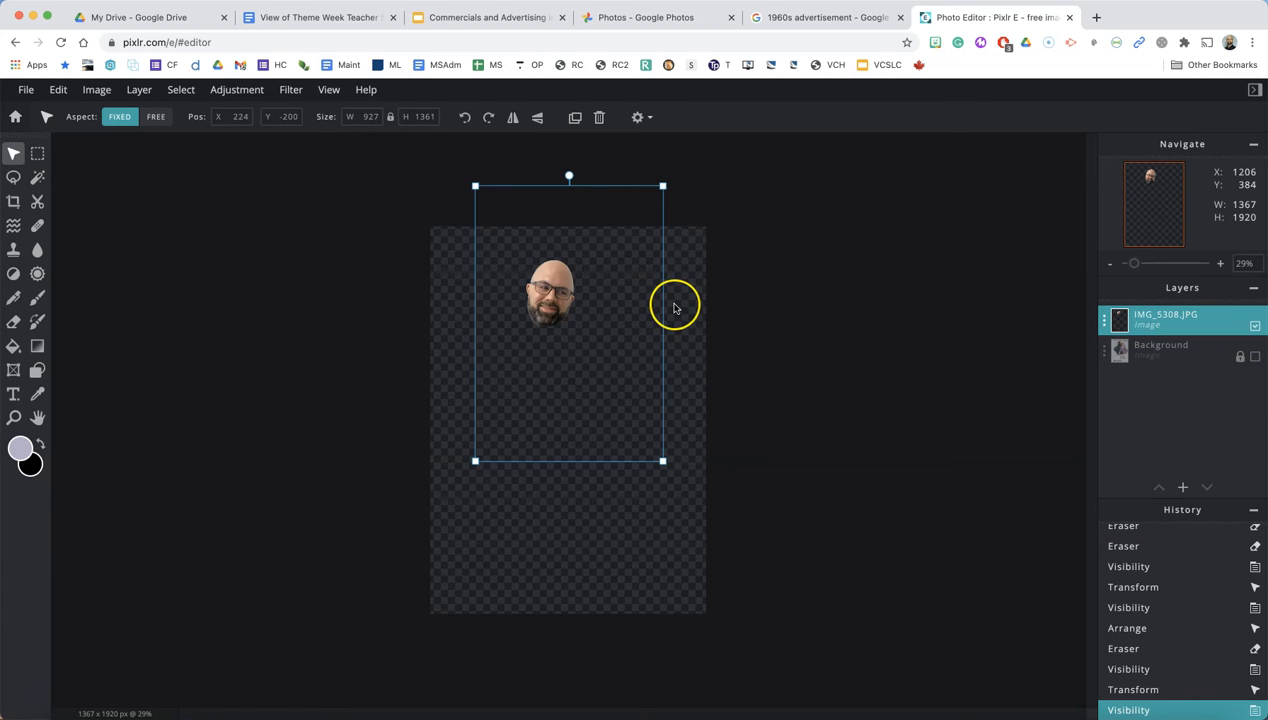
scroll(674, 308, "up", 5)
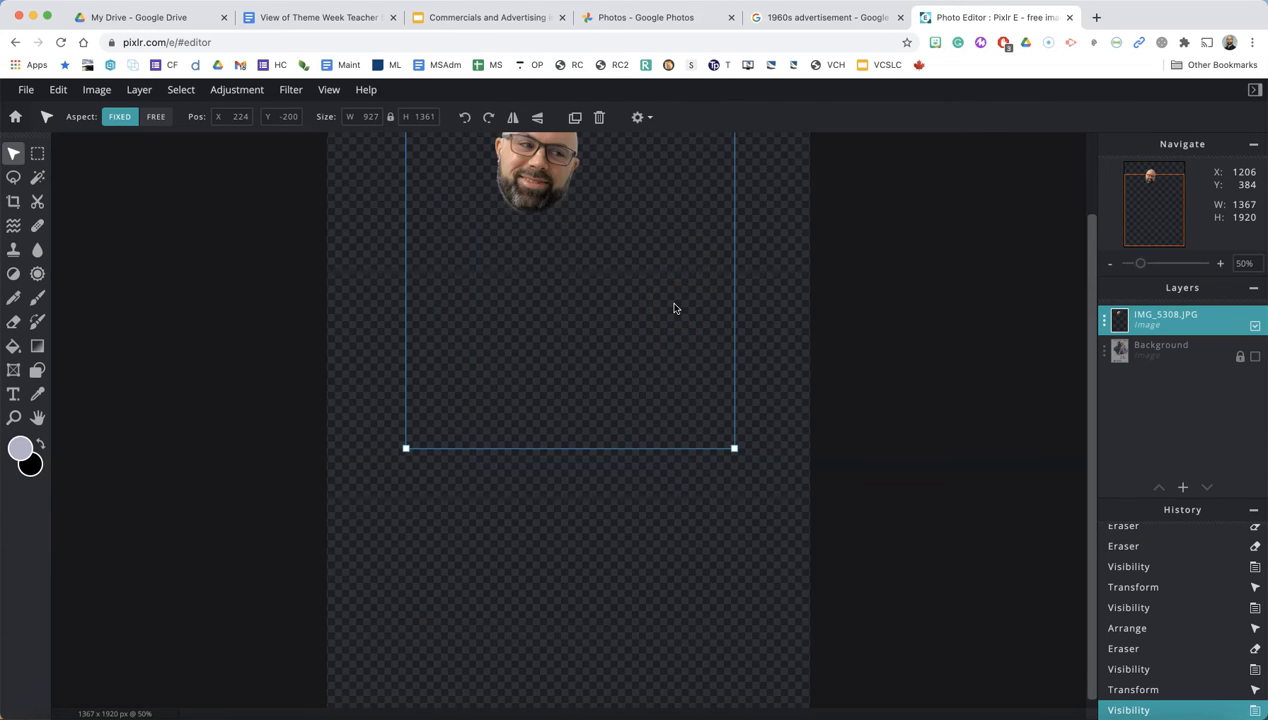
scroll(674, 308, "up", 2)
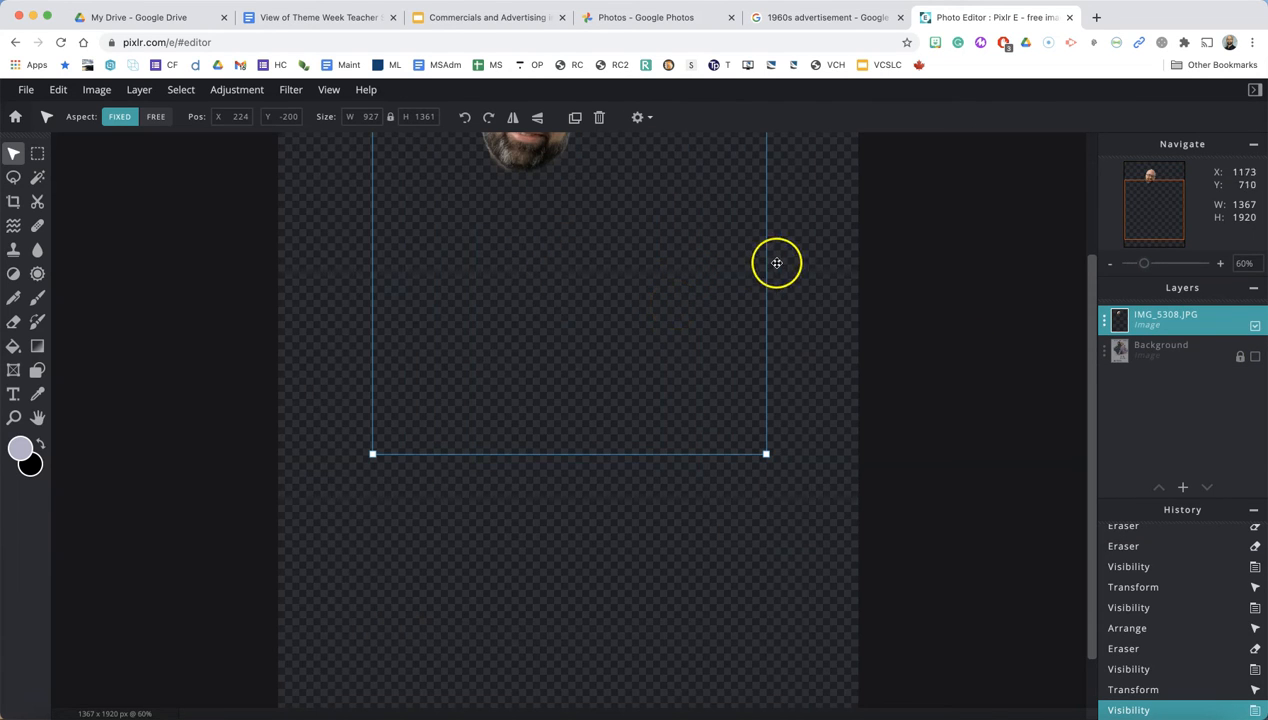
left_click(843, 270)
scroll(930, 265, "up", 2)
scroll(930, 265, "down", 8)
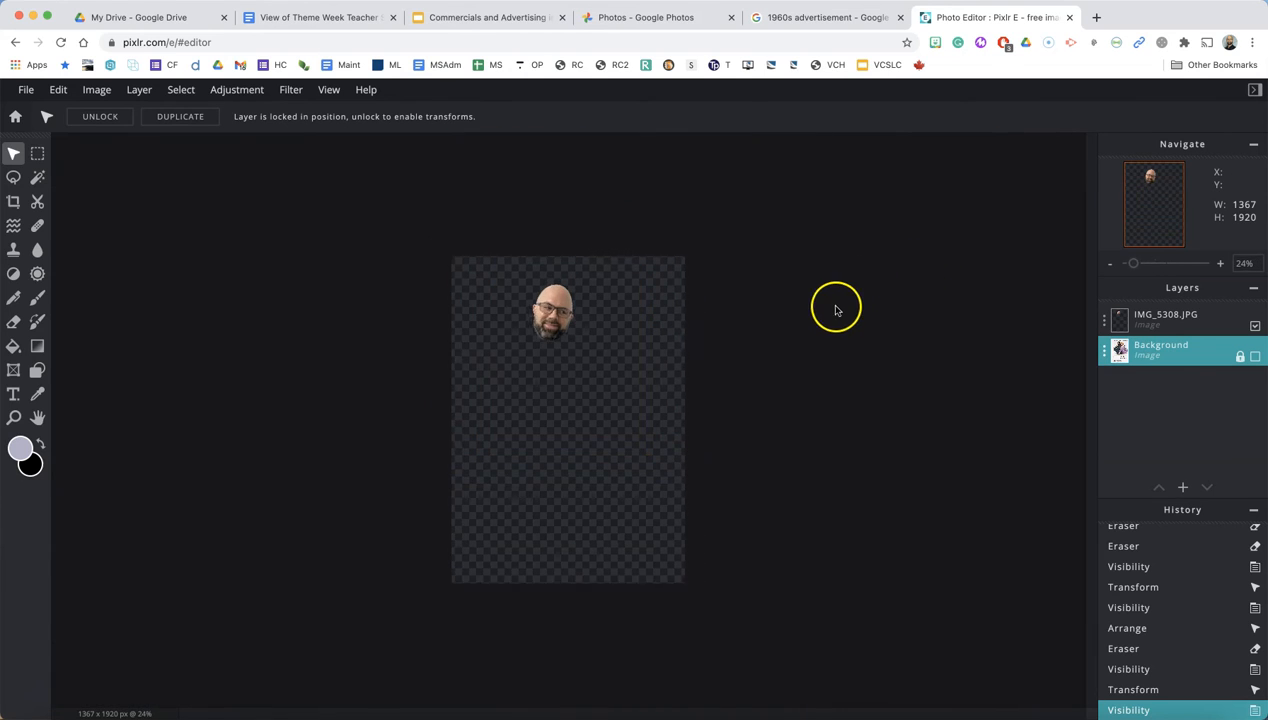
scroll(836, 310, "up", 8)
scroll(800, 300, "down", 1)
left_click_drag(750, 283, 744, 399)
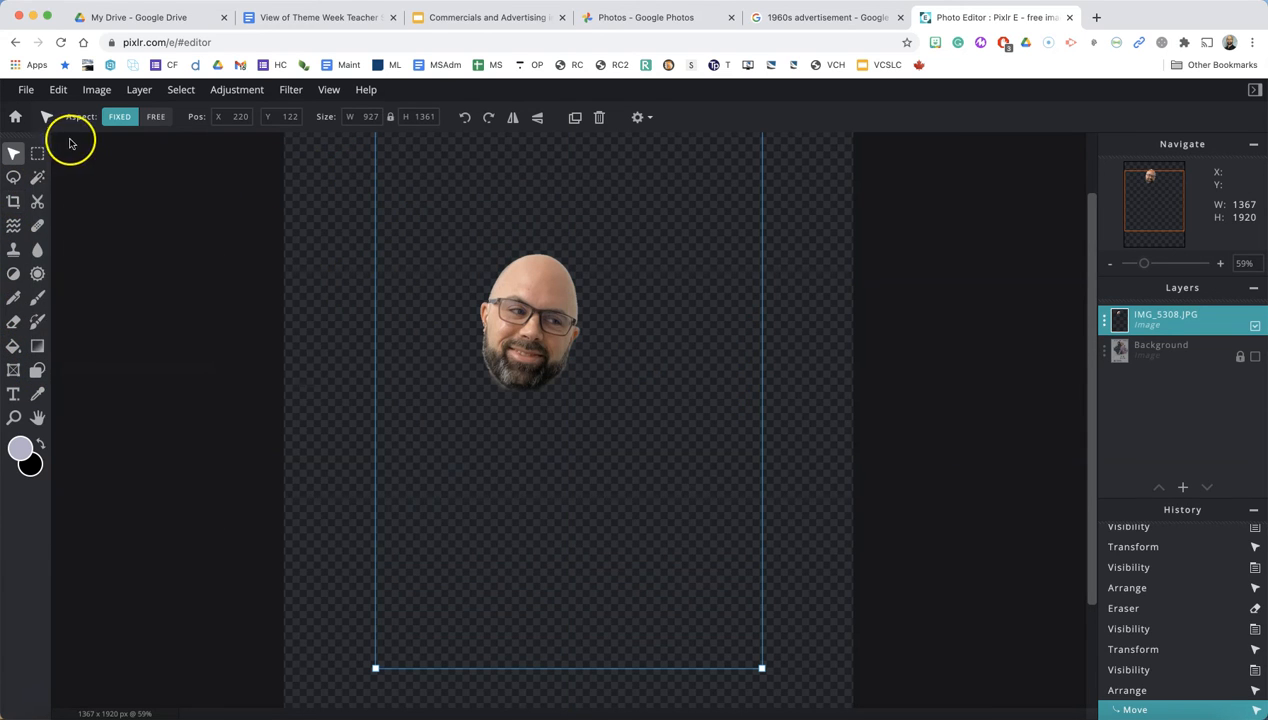
Step: Set the eraser to 49 px and erase the top of the cut-out head
left_click(13, 321)
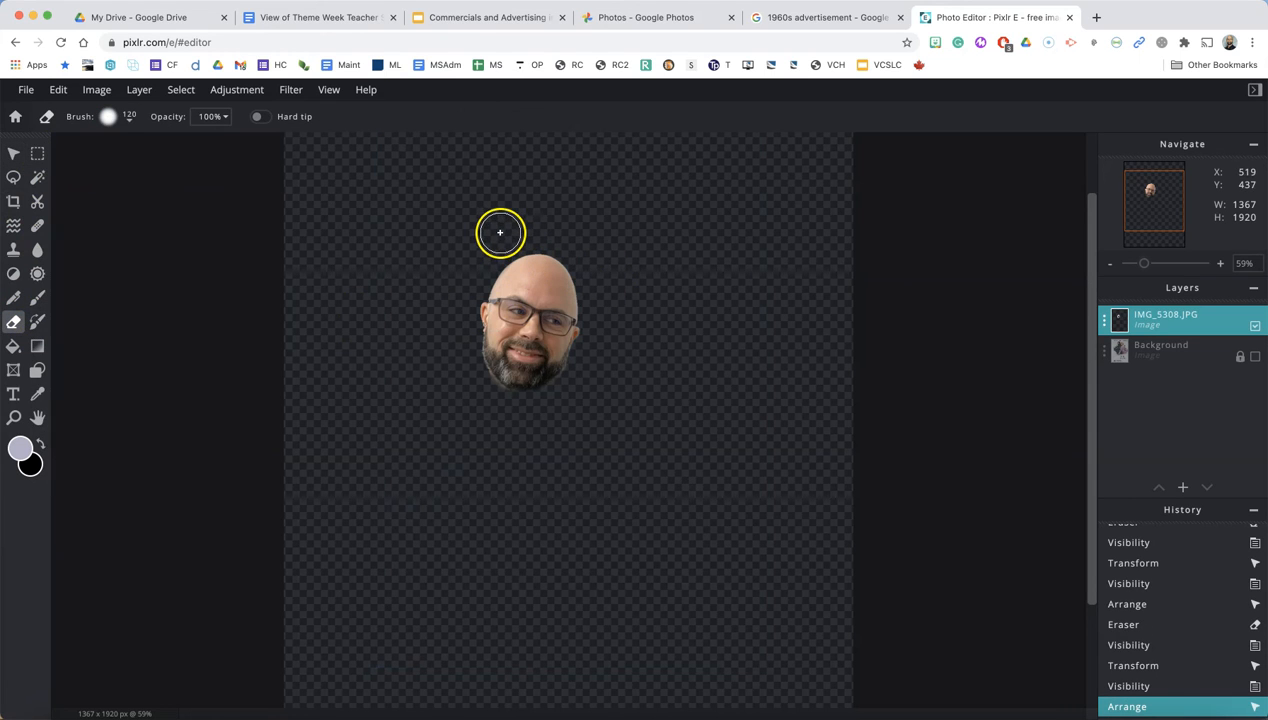
left_click(130, 119)
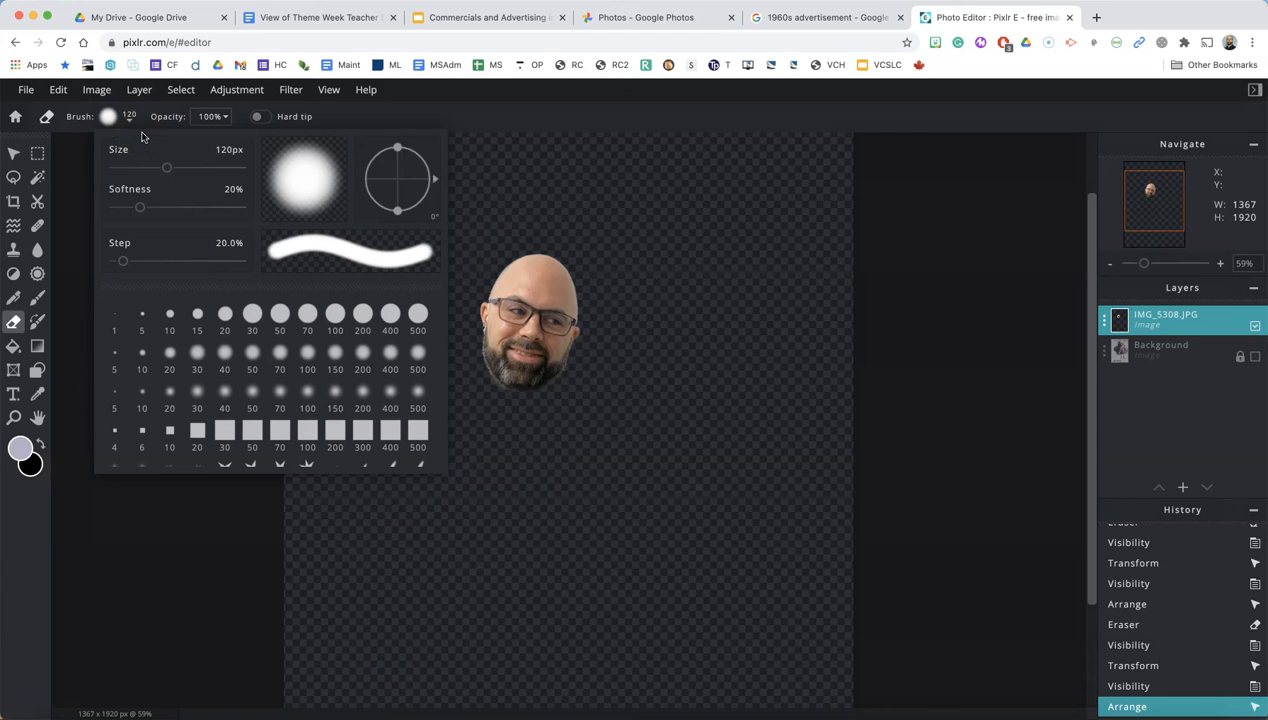
left_click_drag(169, 172, 140, 174)
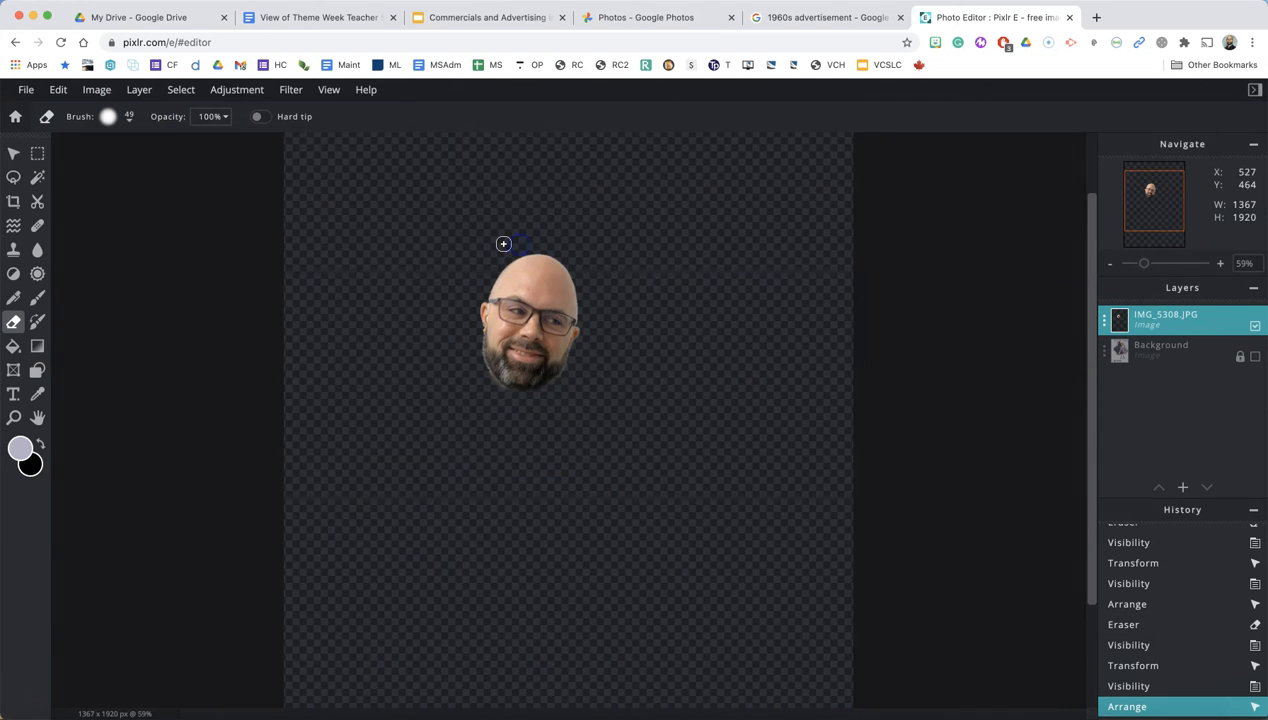
left_click(529, 249)
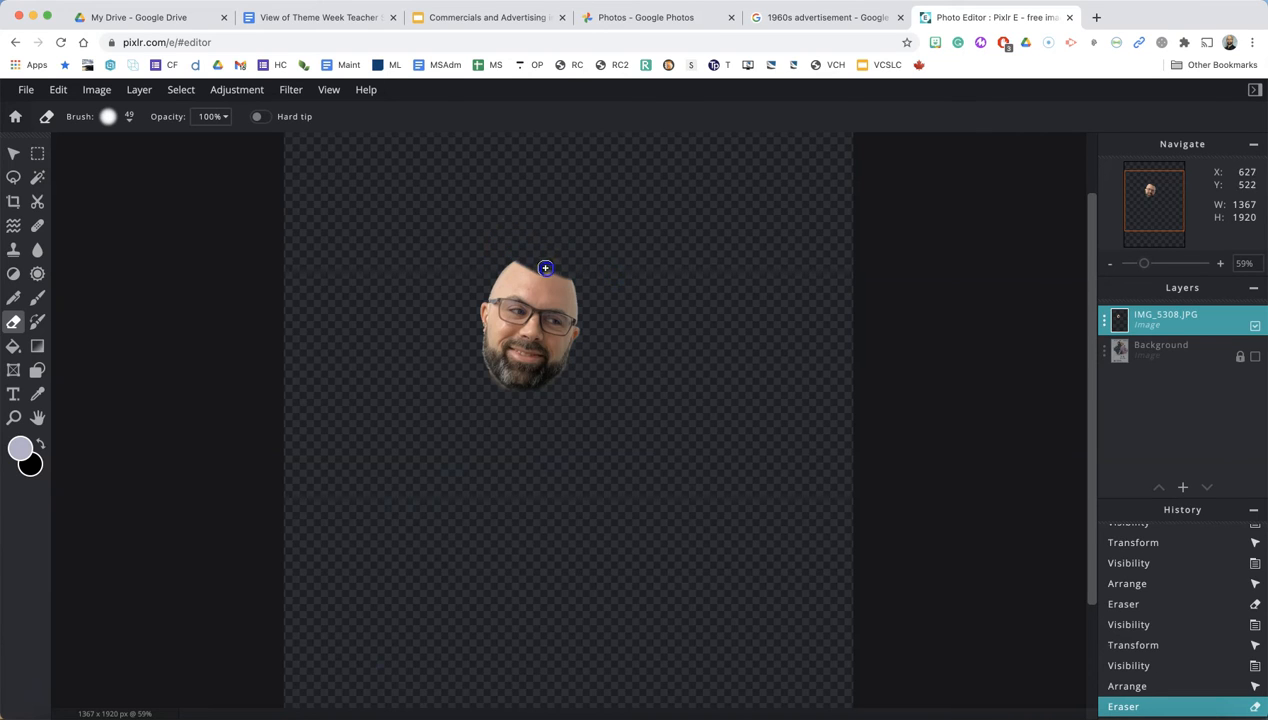
left_click_drag(510, 249, 534, 254)
left_click(463, 276)
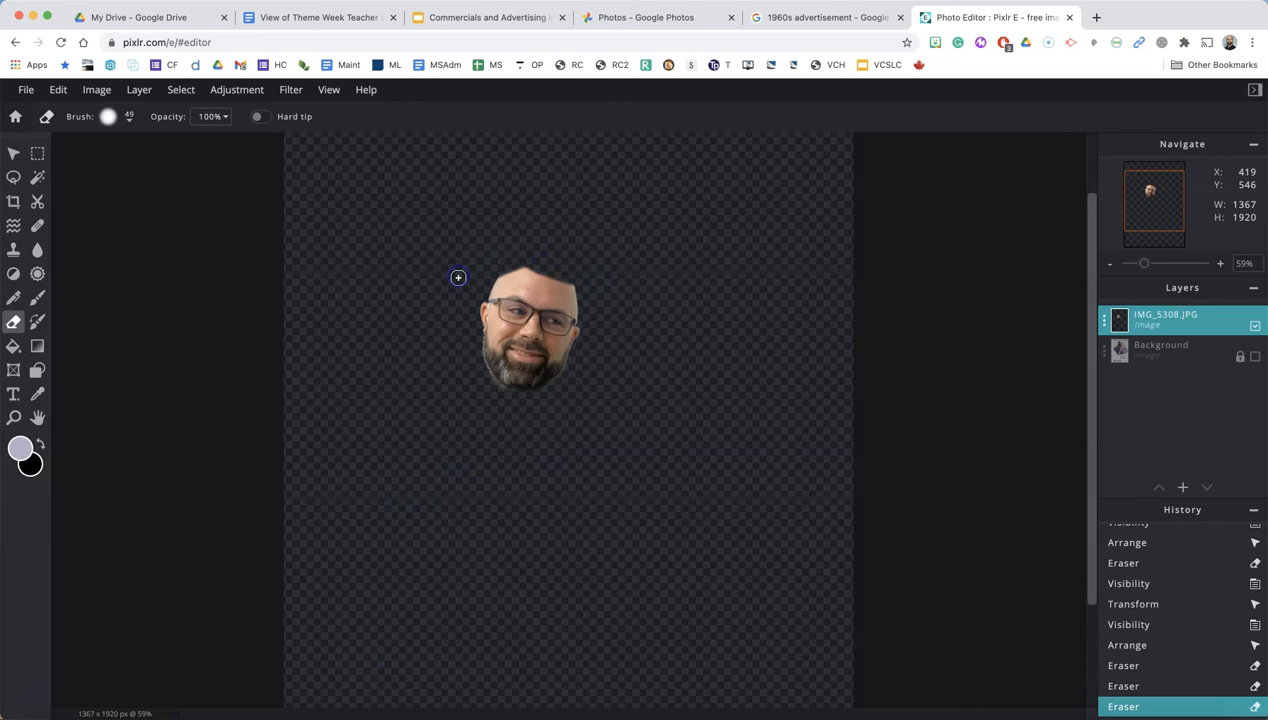
Step: Show the Background layer to check the trimmed head against the ad, and hide it again
left_click(1258, 358)
left_click(1257, 358)
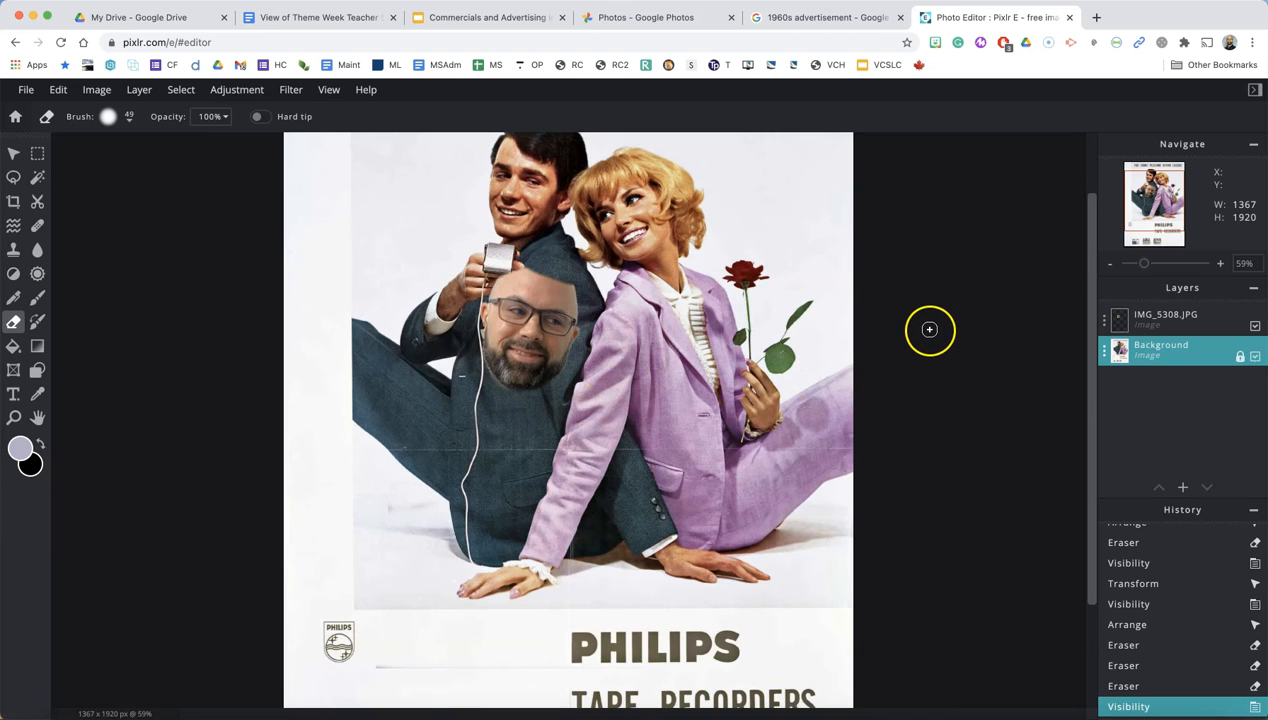
scroll(911, 303, "up", 5)
scroll(906, 298, "down", 8)
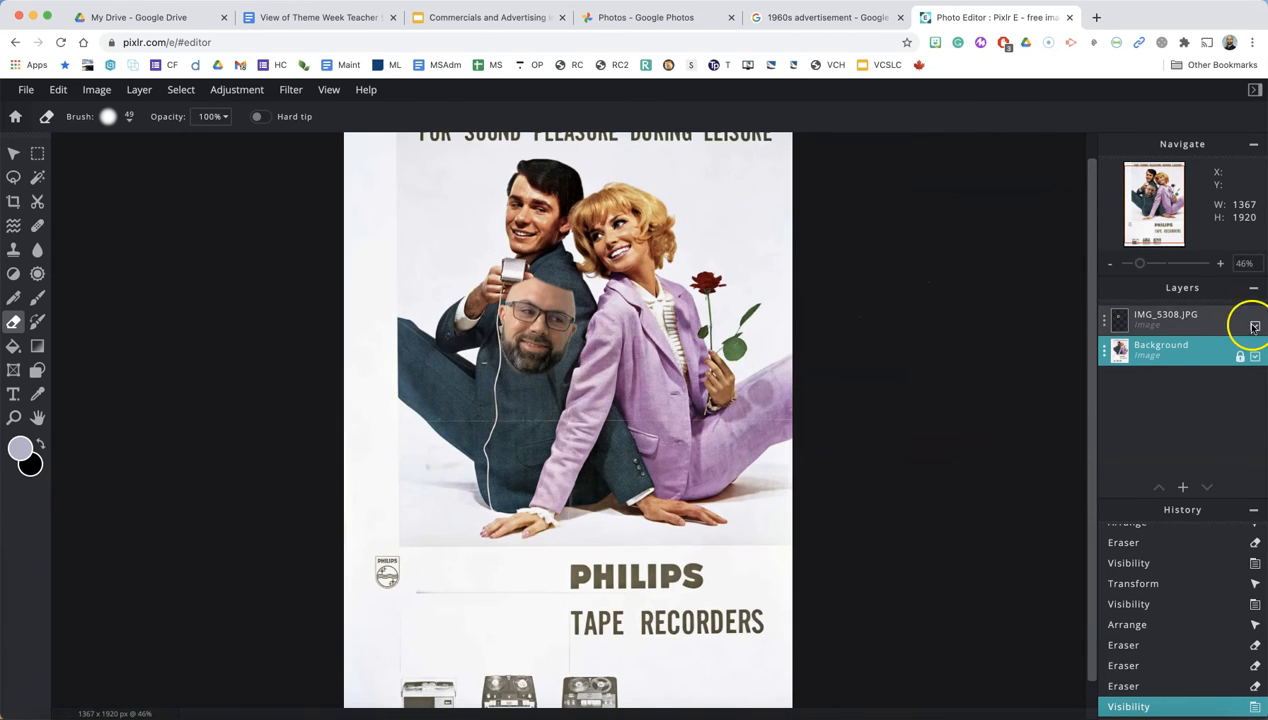
left_click(1255, 357)
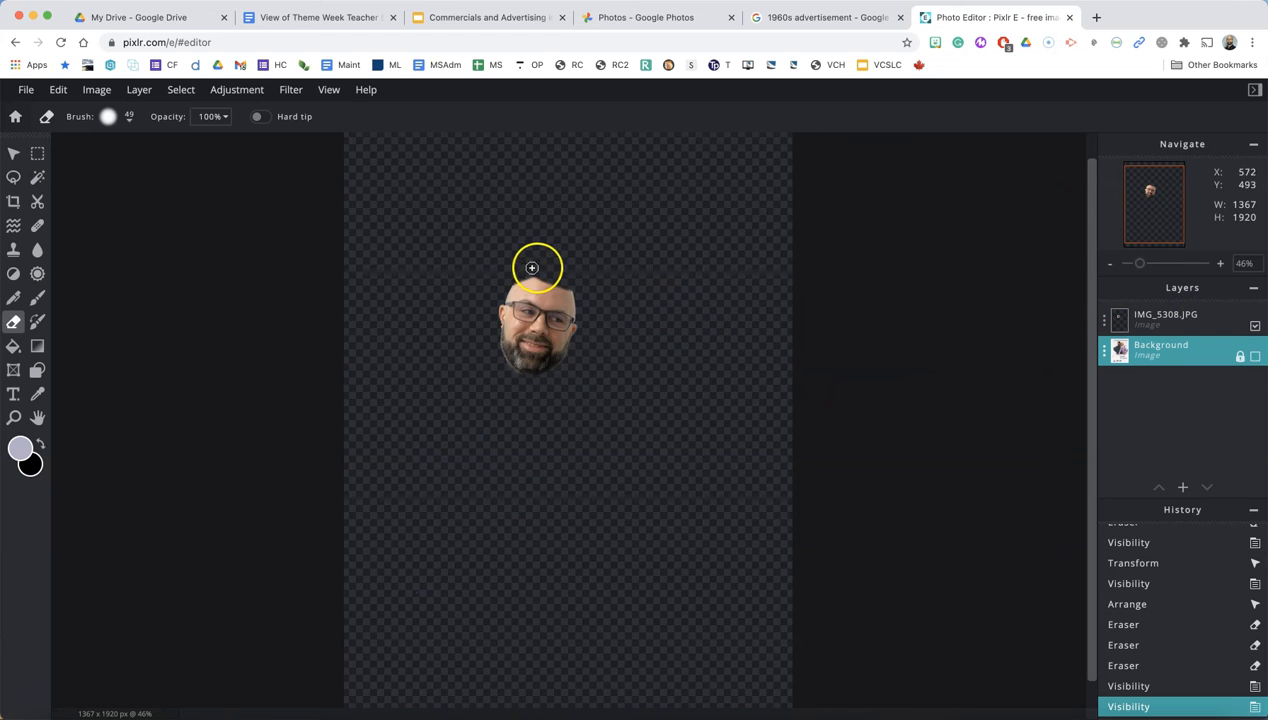
Step: Try to erase more around the upper edge and side of the head with the Background layer active
left_click(563, 295)
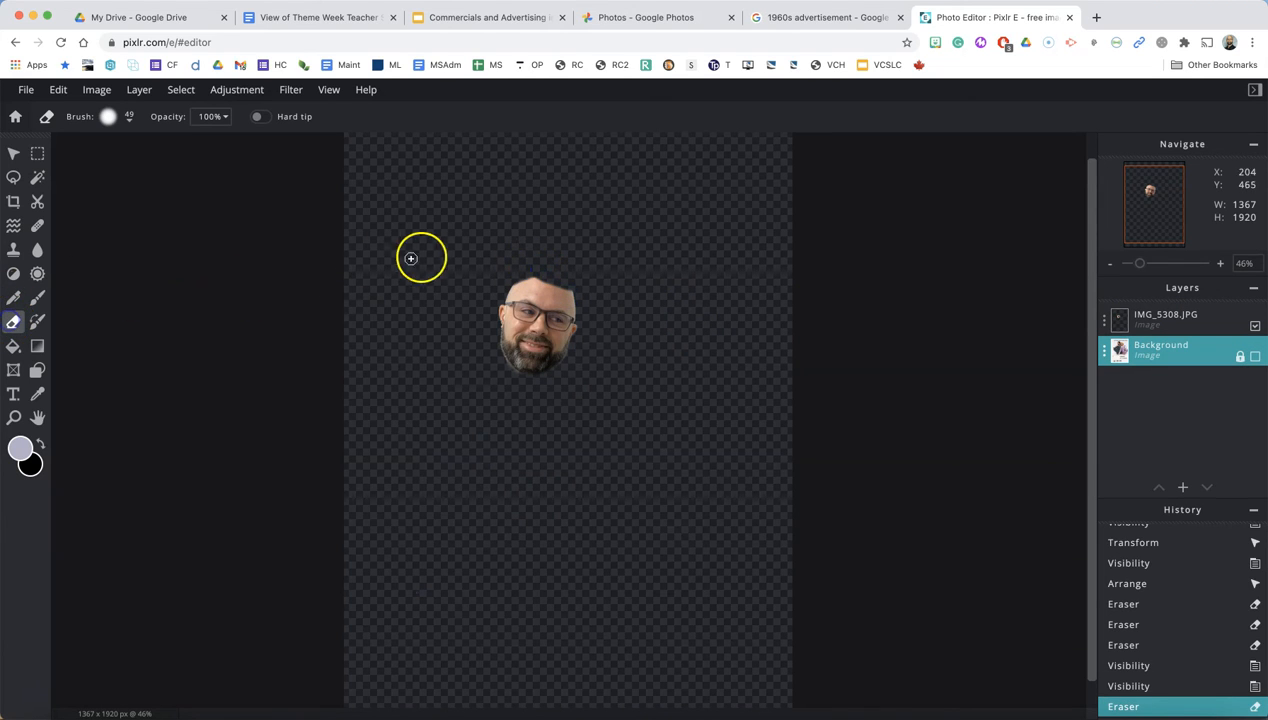
left_click(596, 310)
left_click(605, 322)
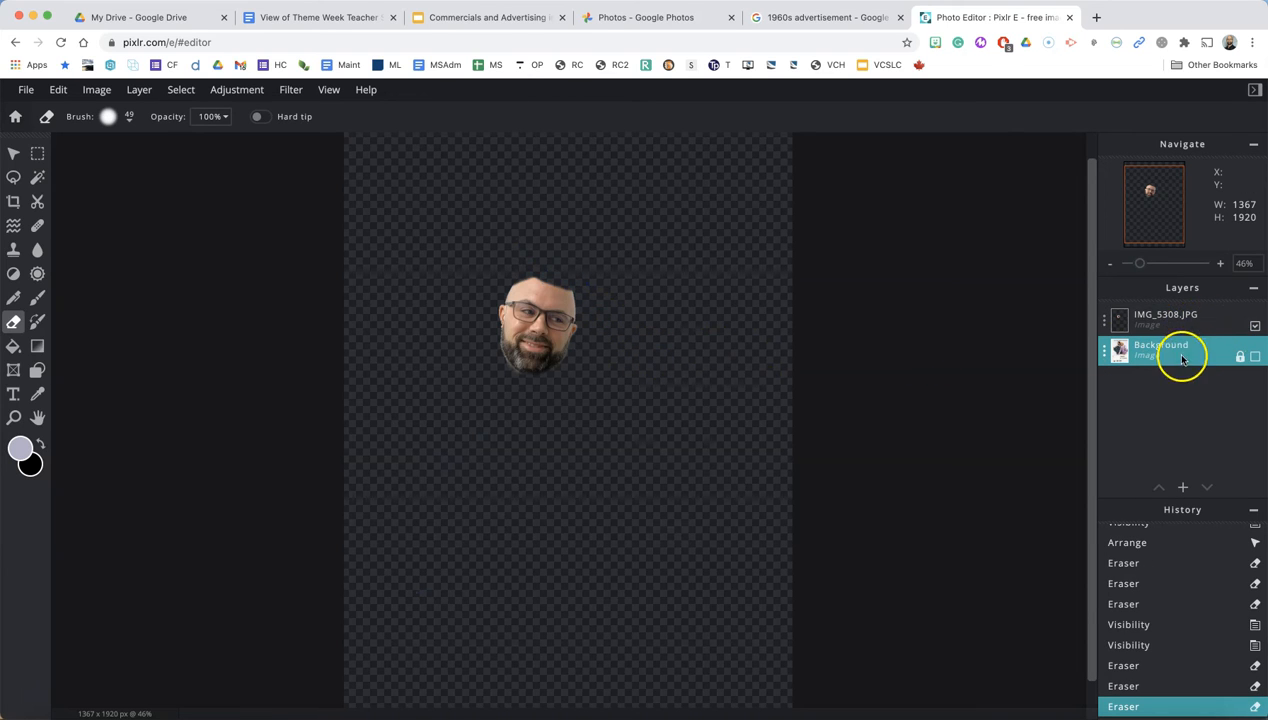
Step: Erase the corner of the forehead above the glasses on the IMG_5308.JPG layer and show the Background layer
left_click(1187, 316)
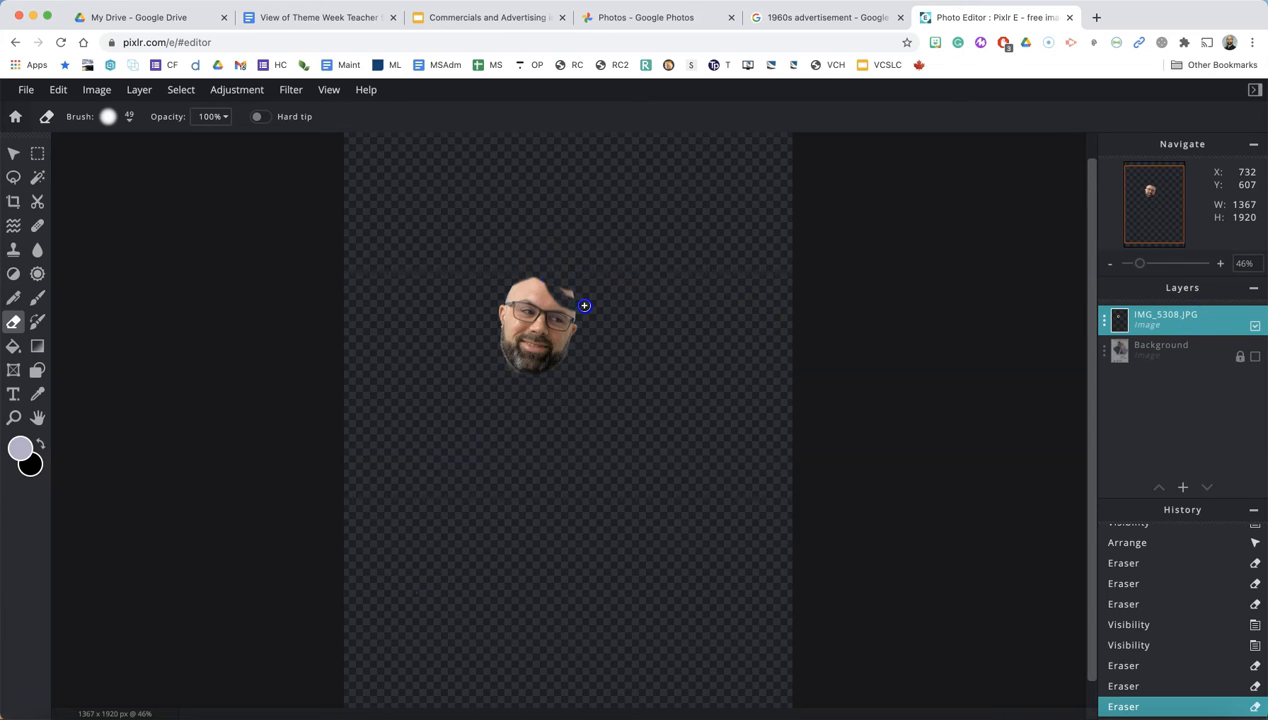
left_click(554, 275)
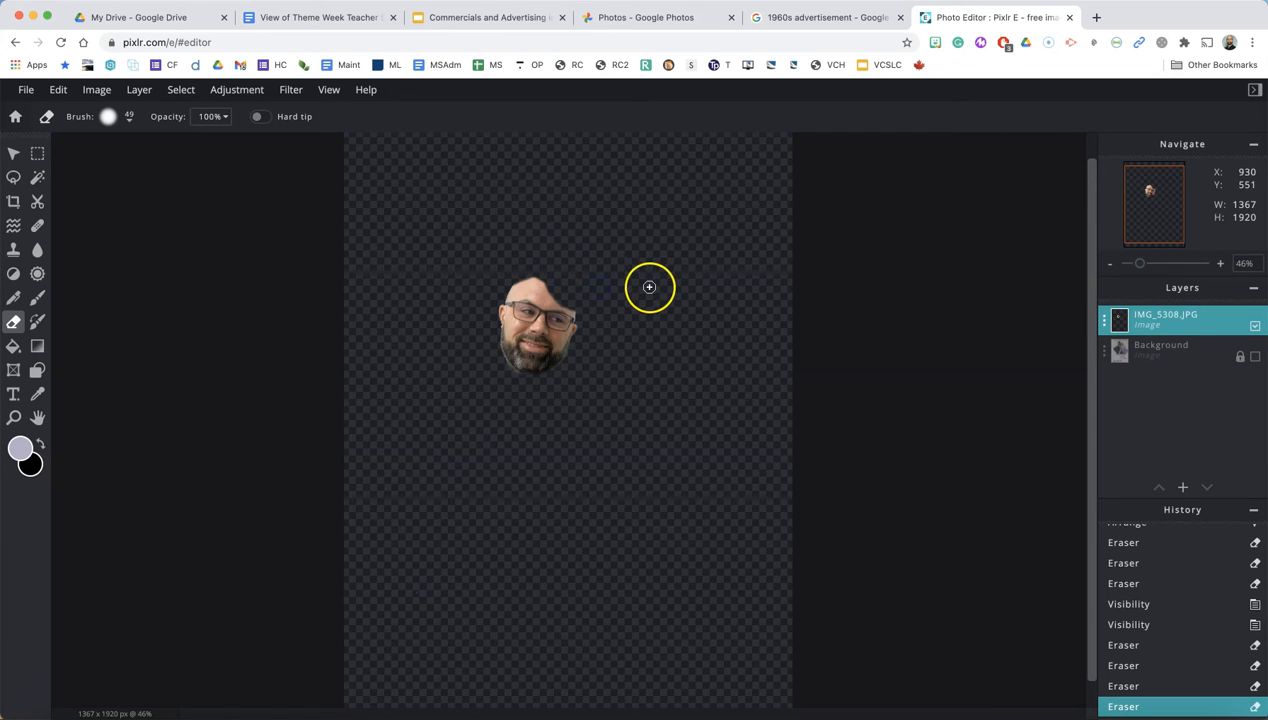
left_click(1255, 357)
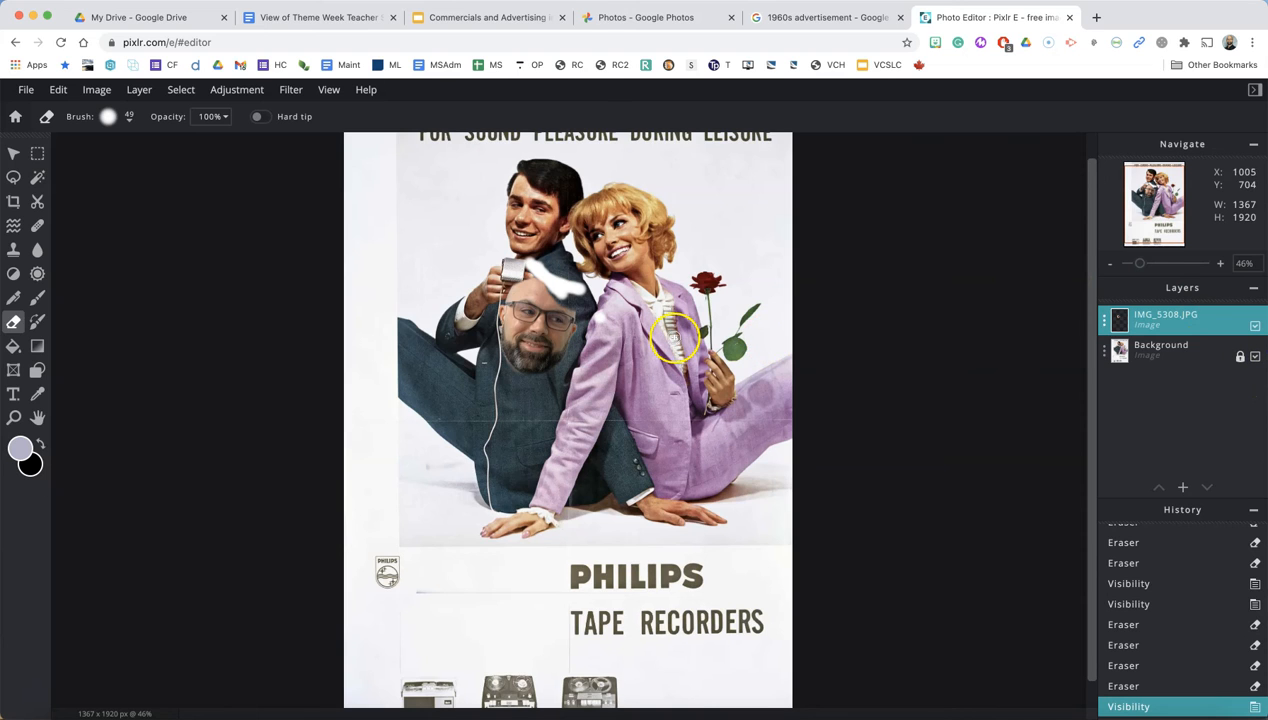
Step: Undo the last forehead erasure on the IMG_5308.JPG layer and show the Background layer to check the ad
key("super+z")
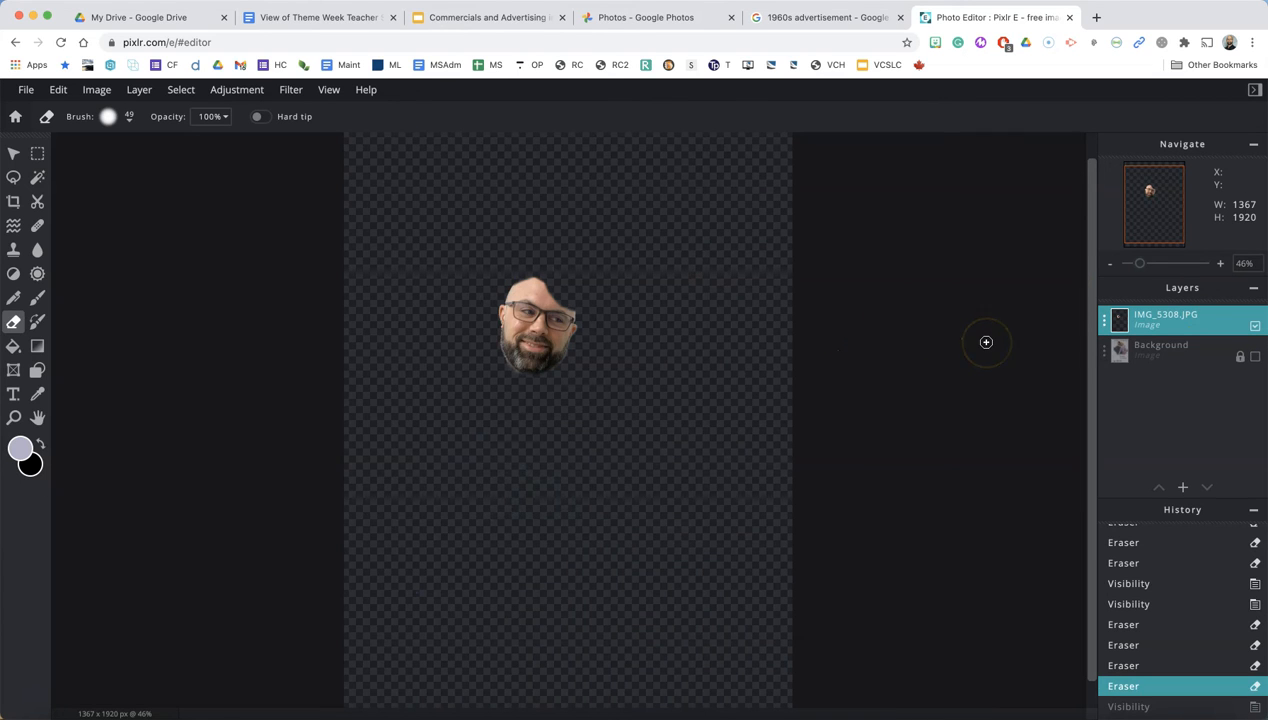
key("super+z")
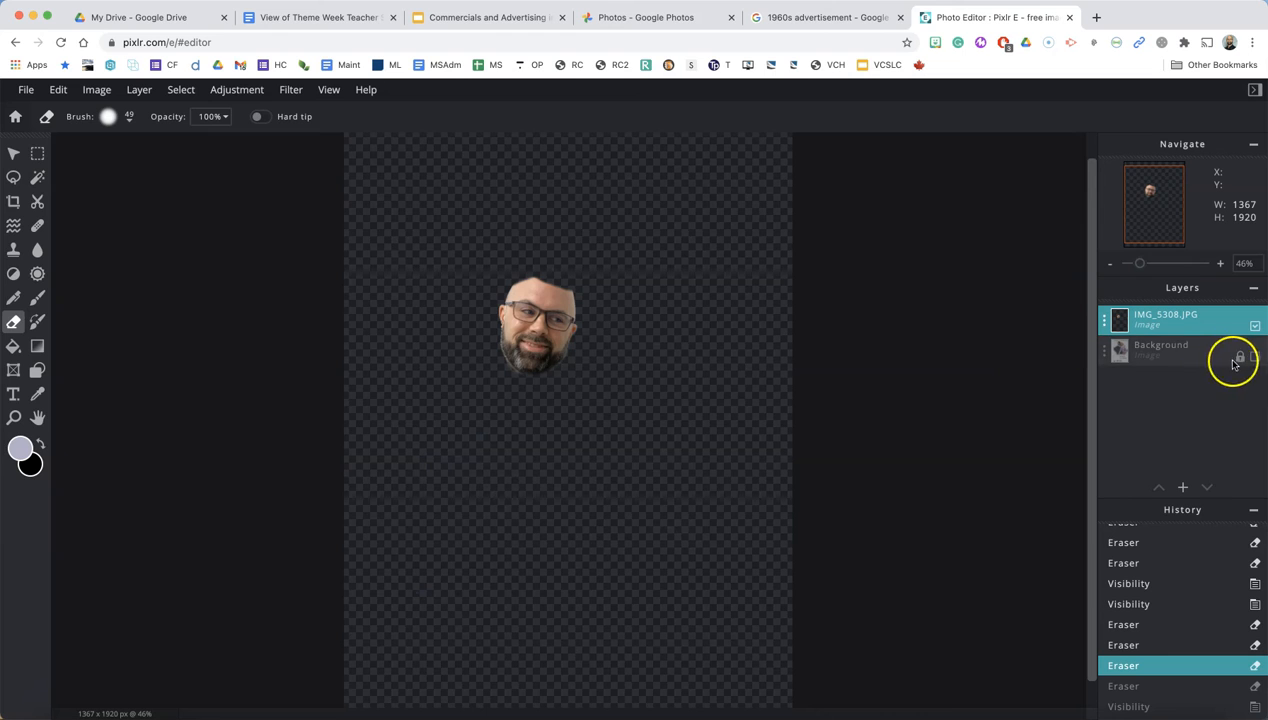
left_click(1189, 357)
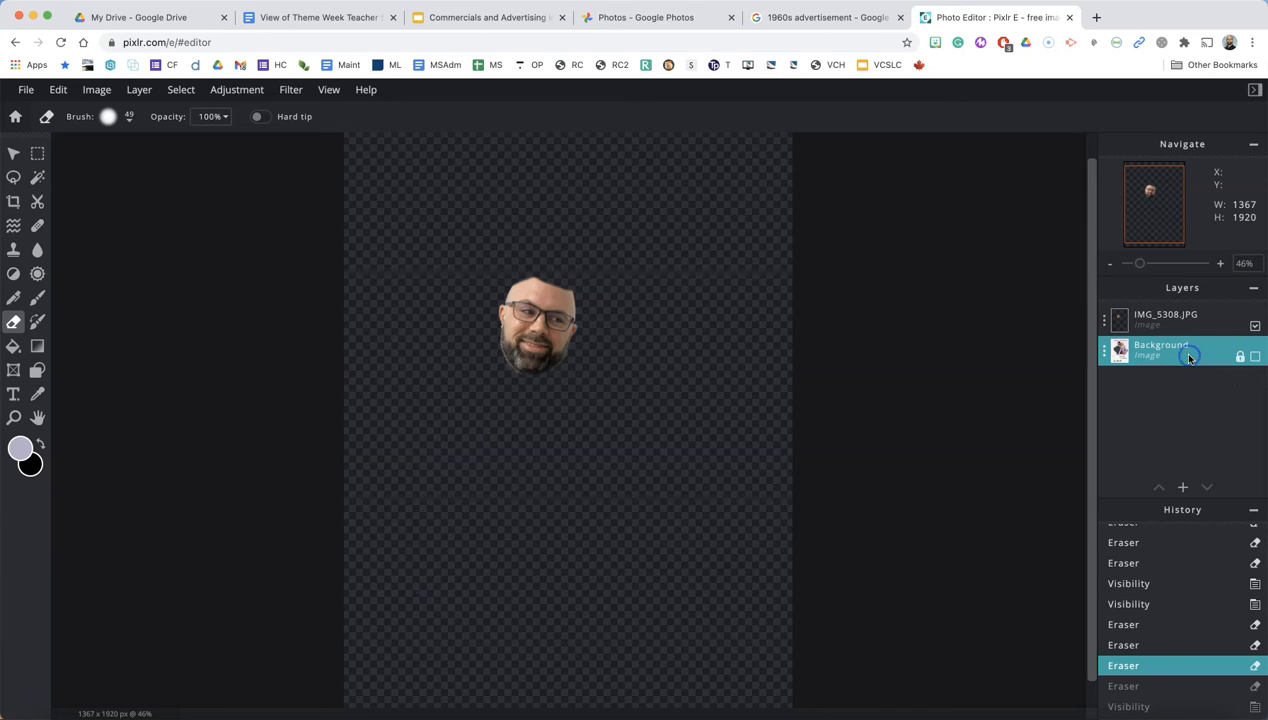
left_click(1258, 357)
key("super+z")
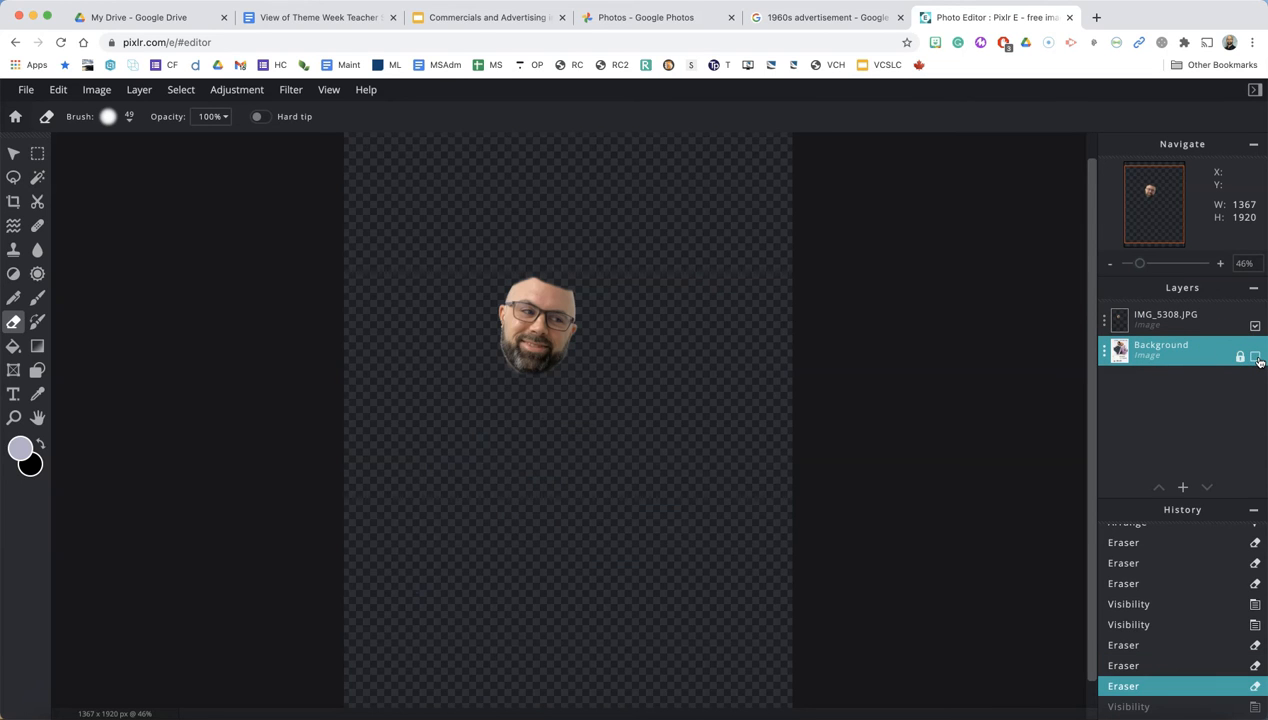
left_click(1252, 357)
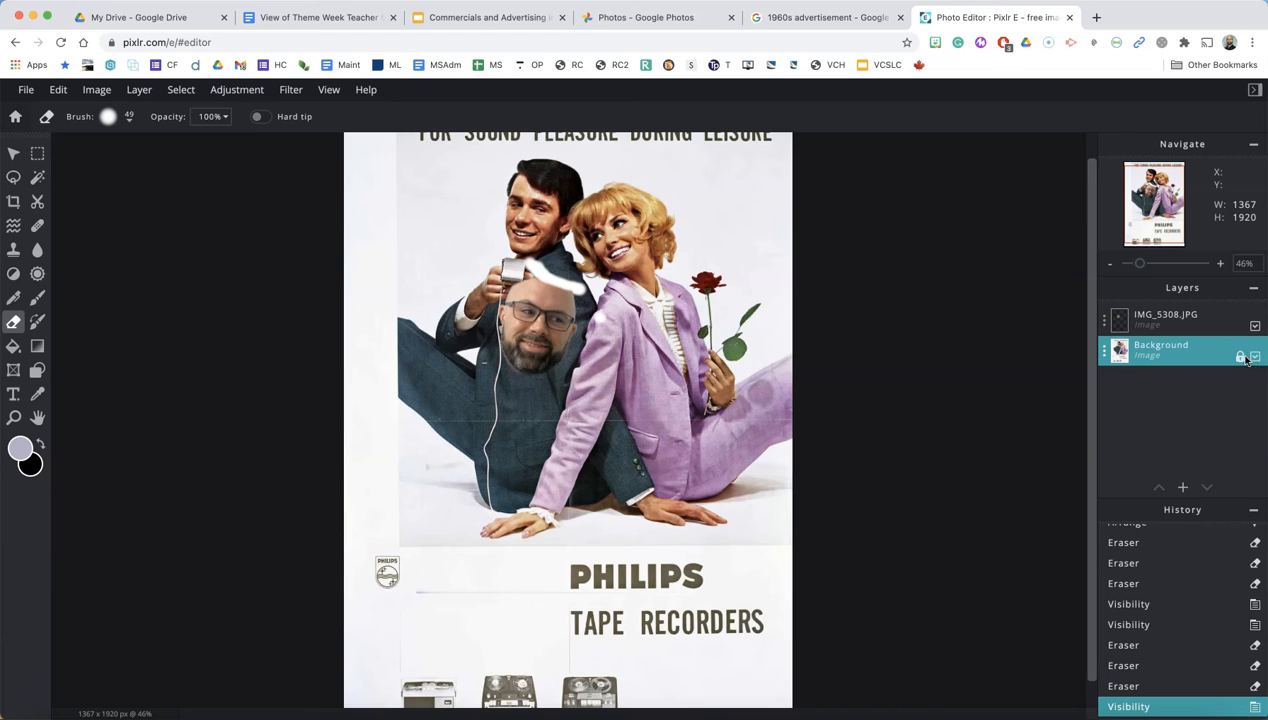
Step: Undo the stray eraser strokes on the Background layer and make the restored ad visible again
key("super+z")
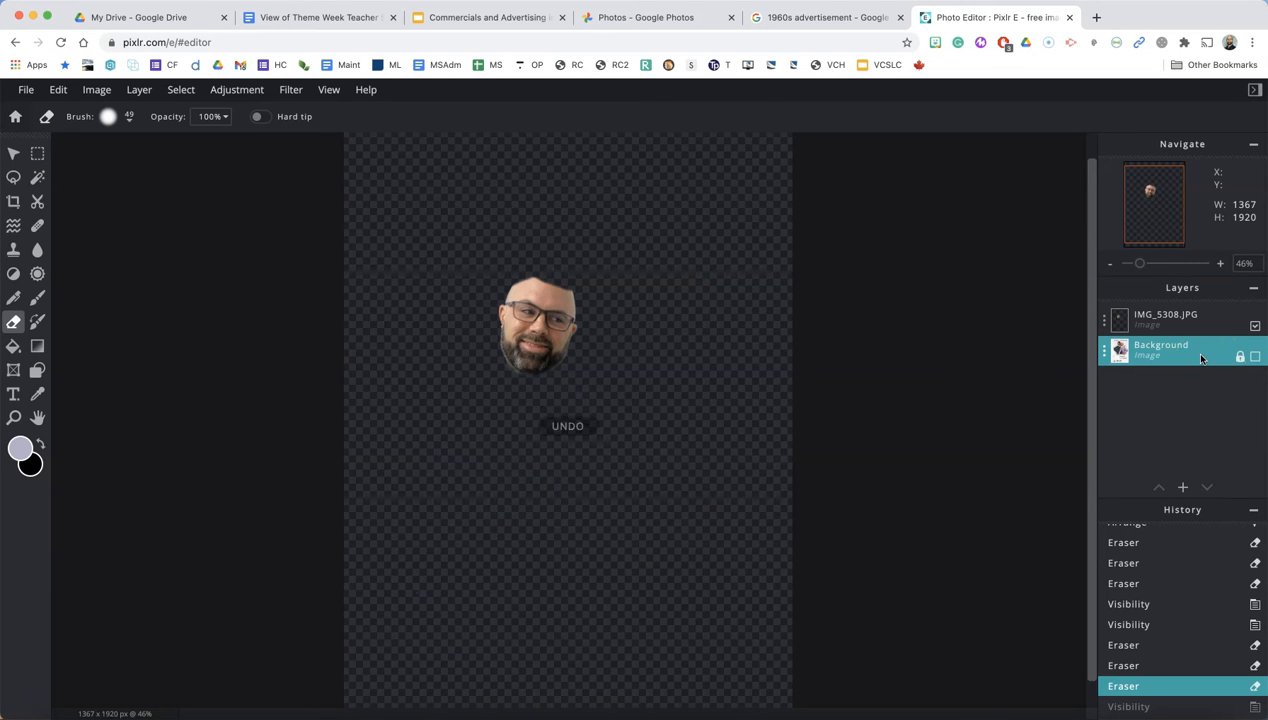
key("super+z")
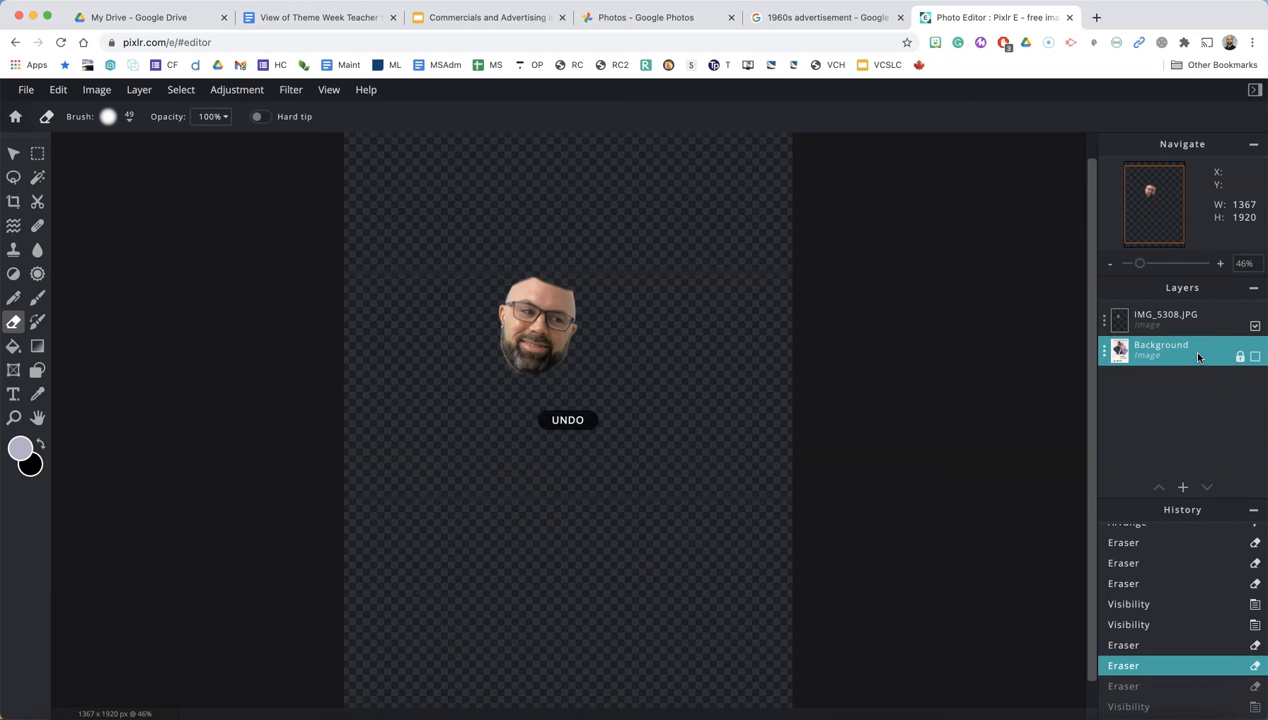
left_click(1240, 355)
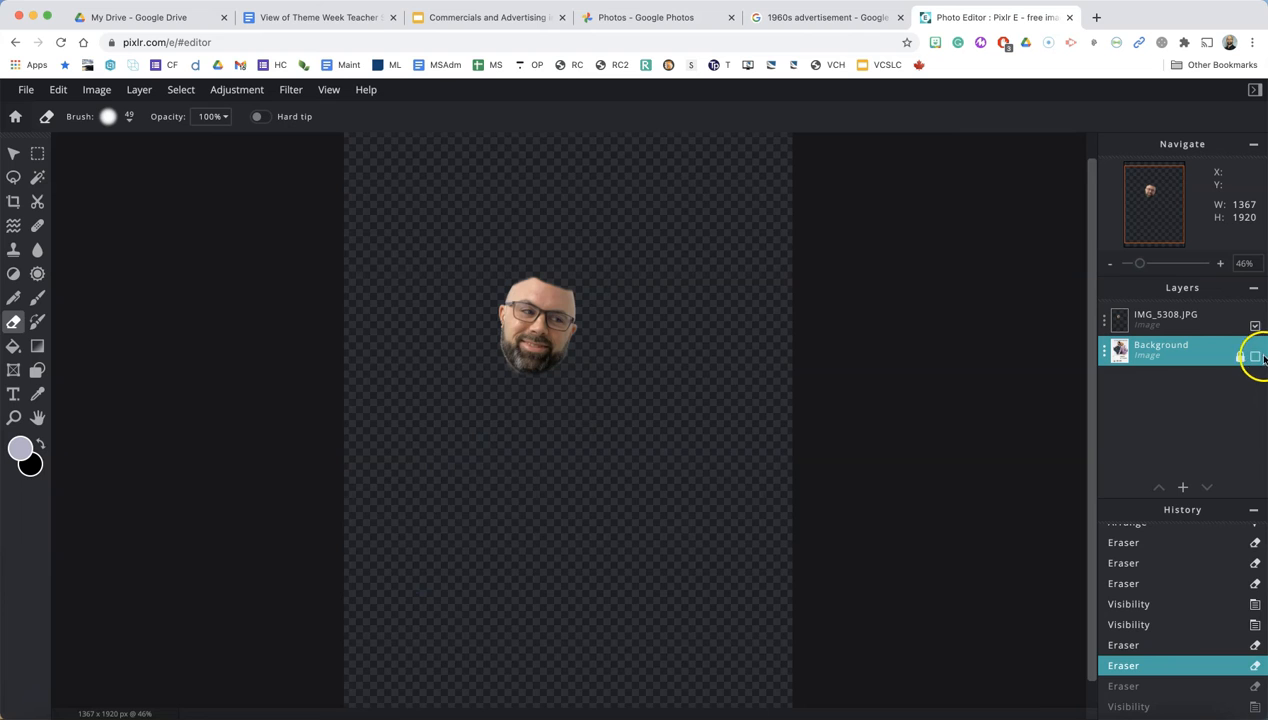
left_click(1257, 357)
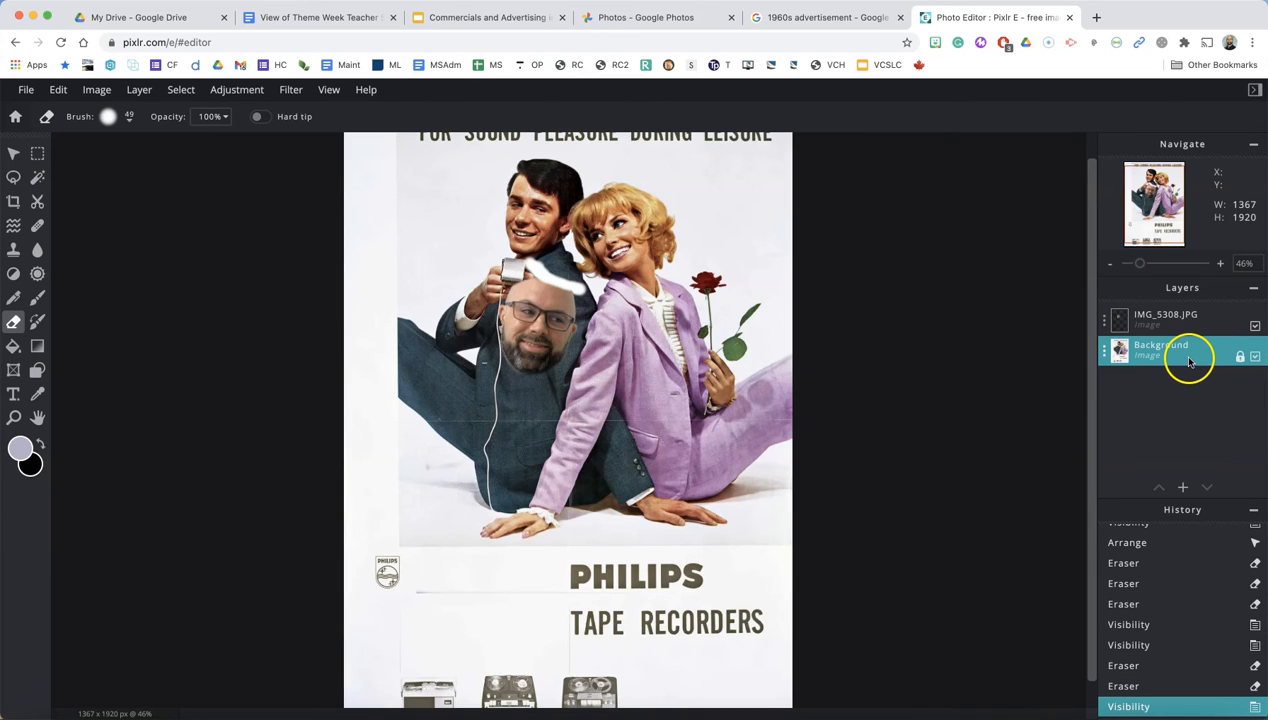
key("super+z")
key("super+z")
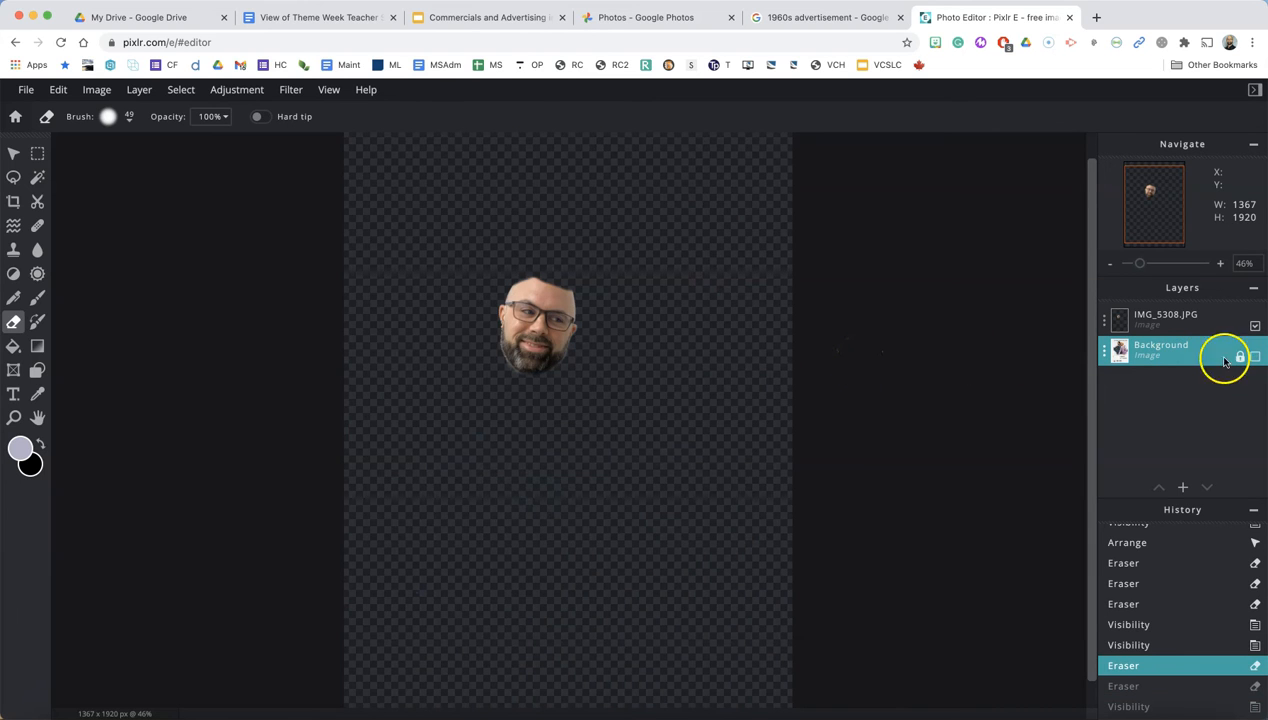
left_click(1257, 357)
key("super+z")
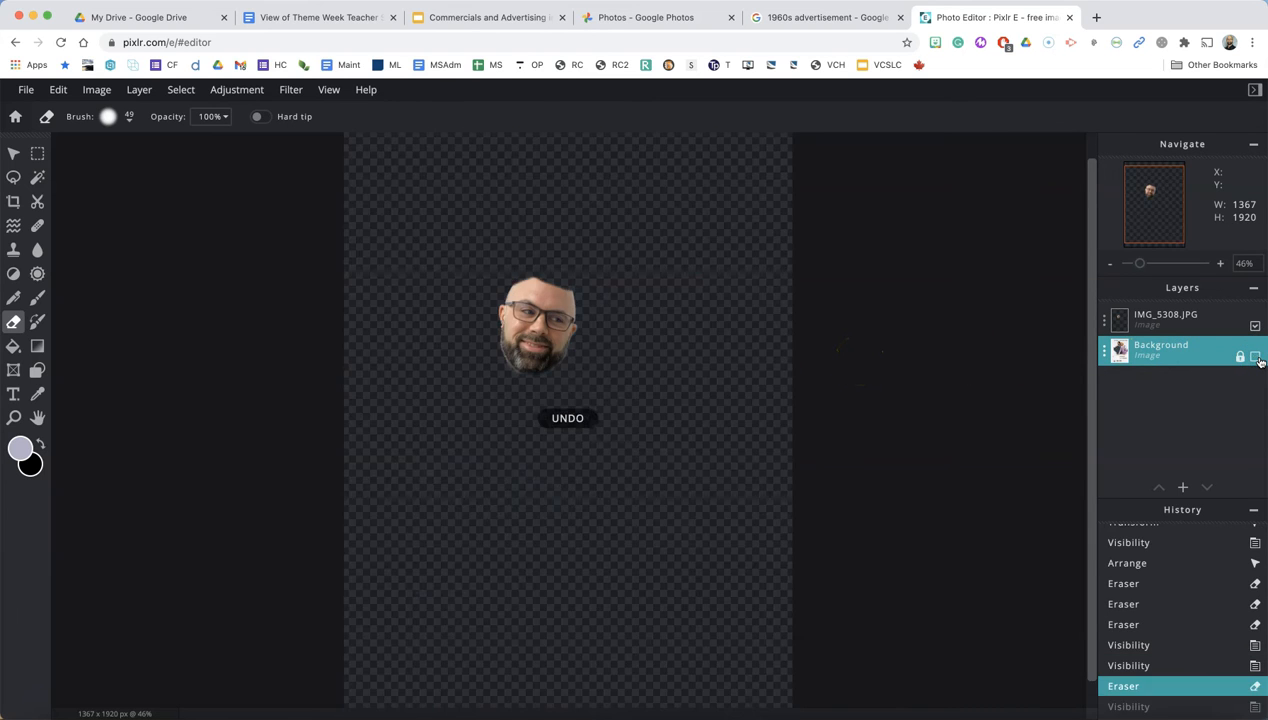
key("super+z")
left_click(1257, 357)
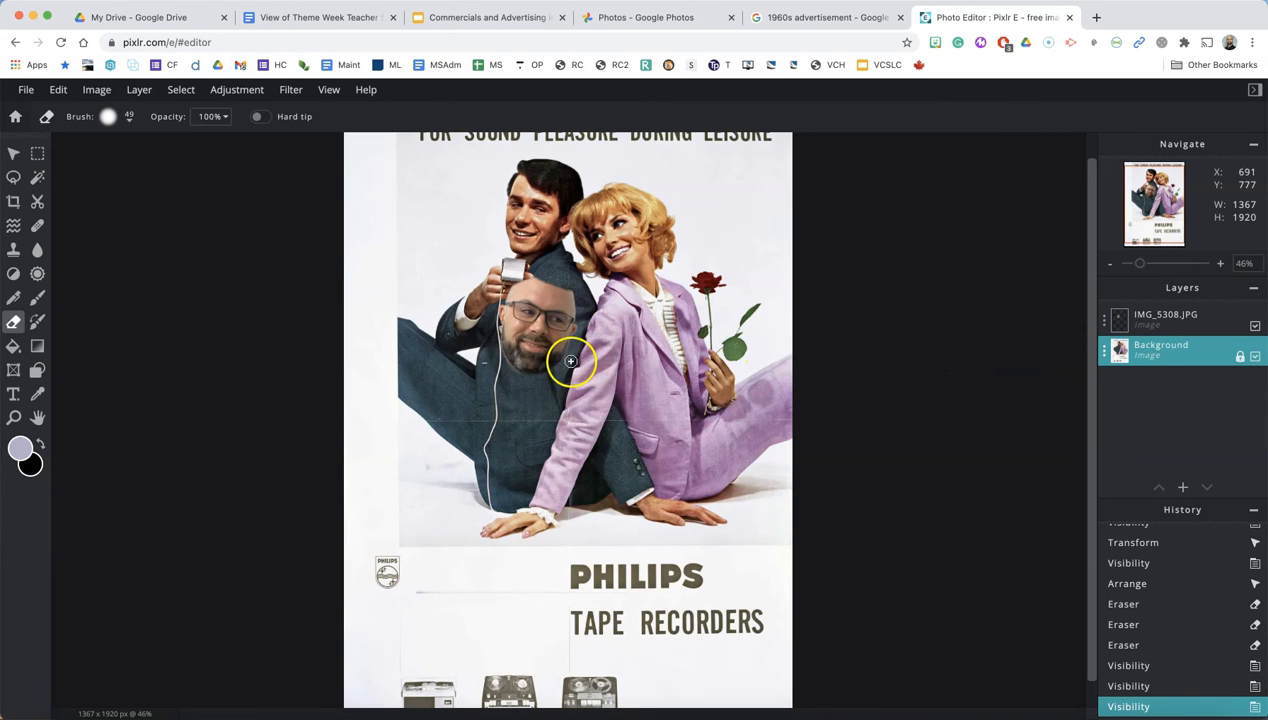
Step: Move the cut-out head on the IMG_5308.JPG layer over the man's face, at X 220, Y -205
left_click(1192, 318)
left_click(1255, 357)
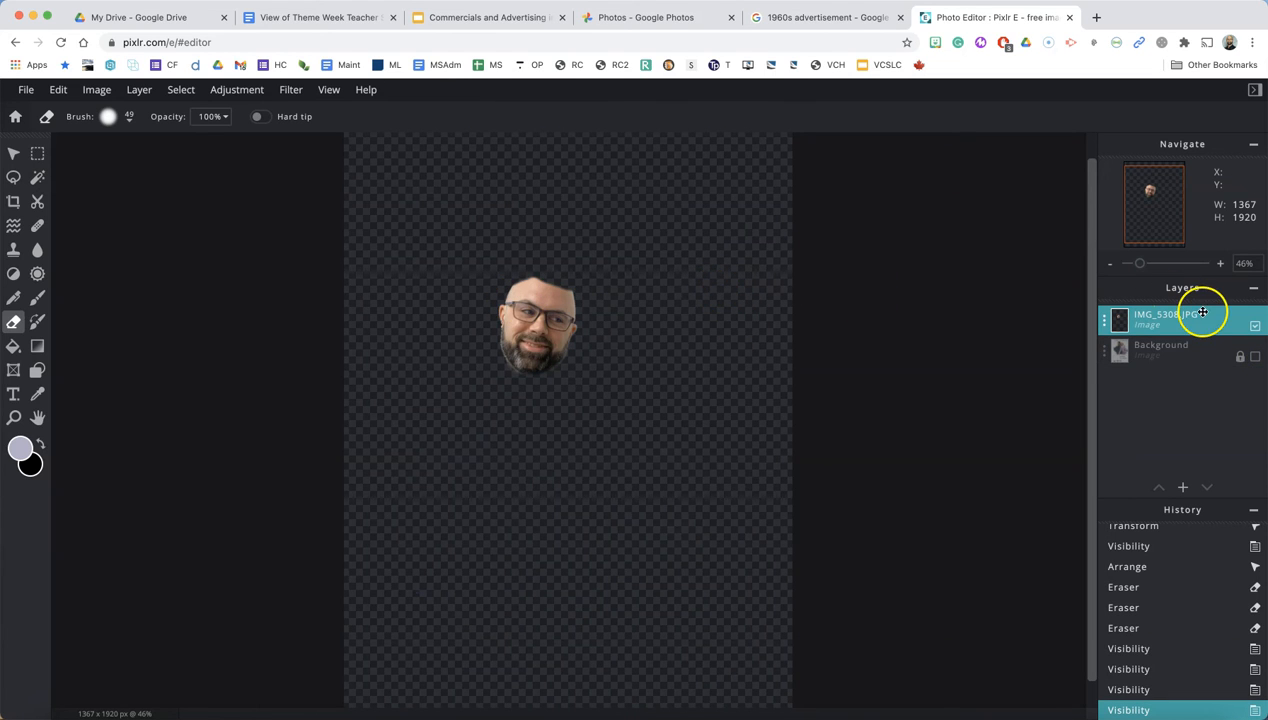
left_click(1255, 357)
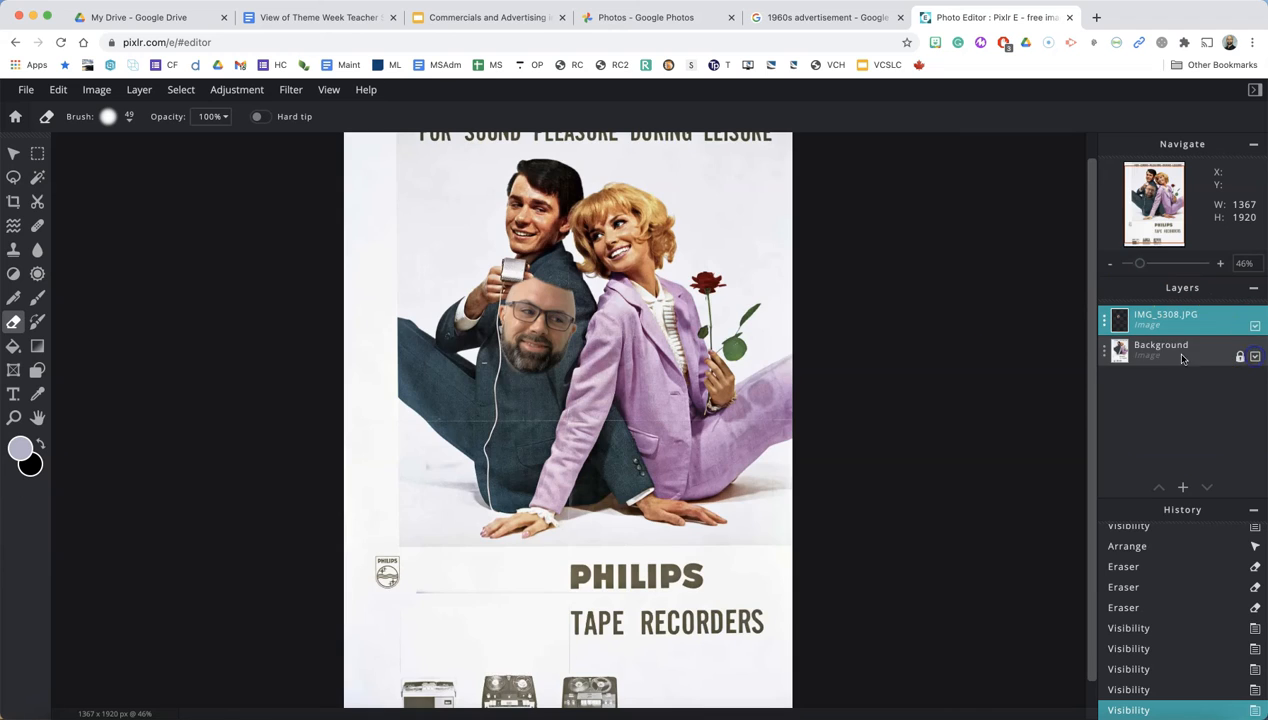
left_click(15, 155)
left_click_drag(563, 311, 557, 212)
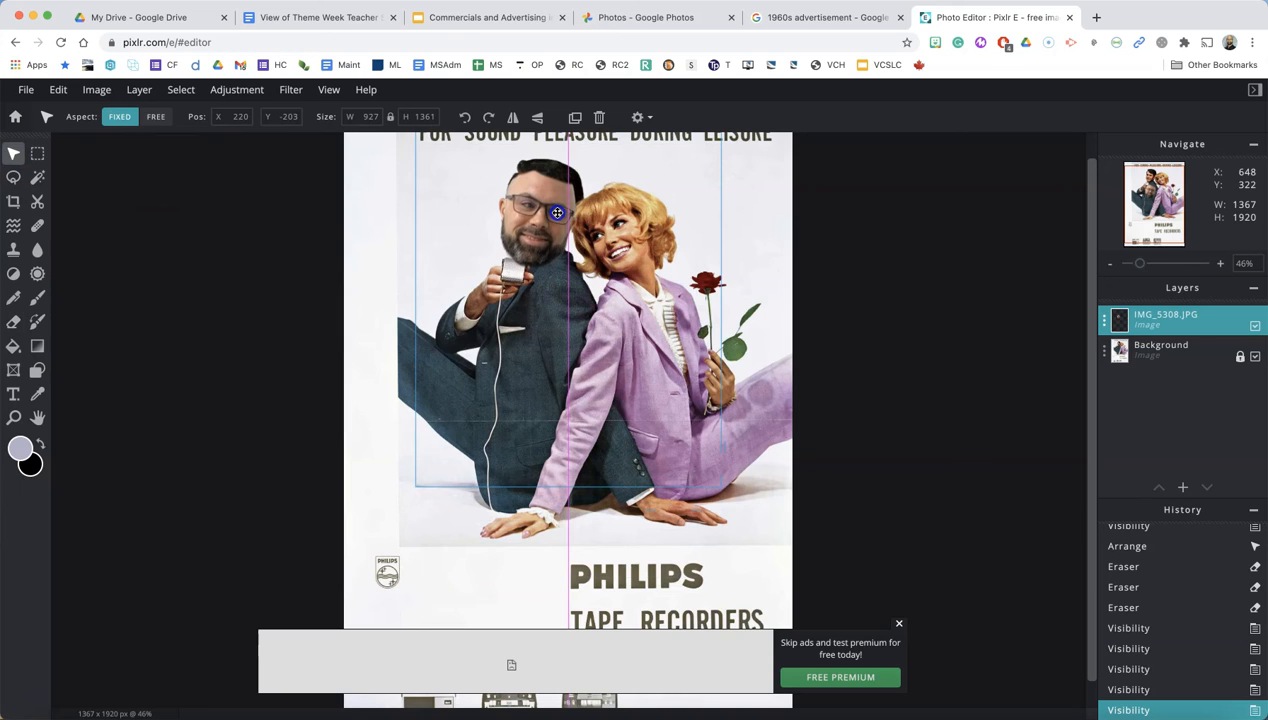
left_click_drag(557, 212, 557, 212)
left_click(726, 288)
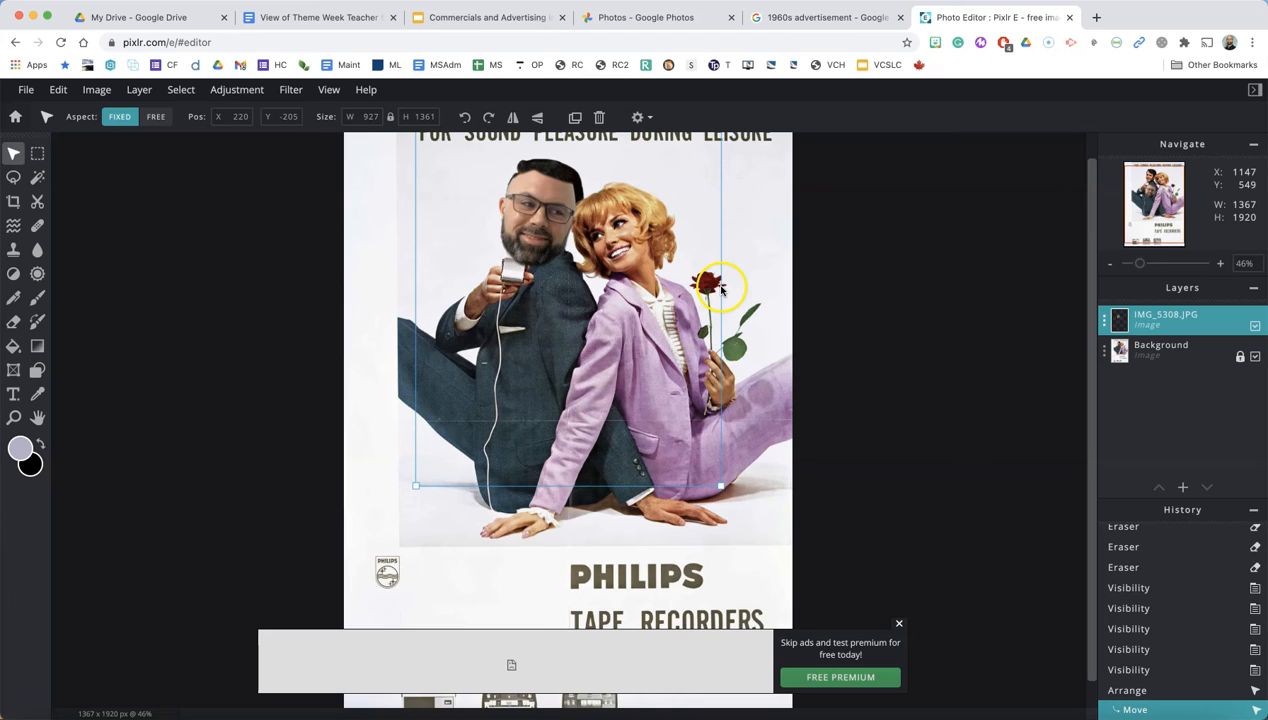
Step: Compare the head with the man's face by hiding and showing its layer, and scale the head layer to 921 × 1352
left_click(1255, 328)
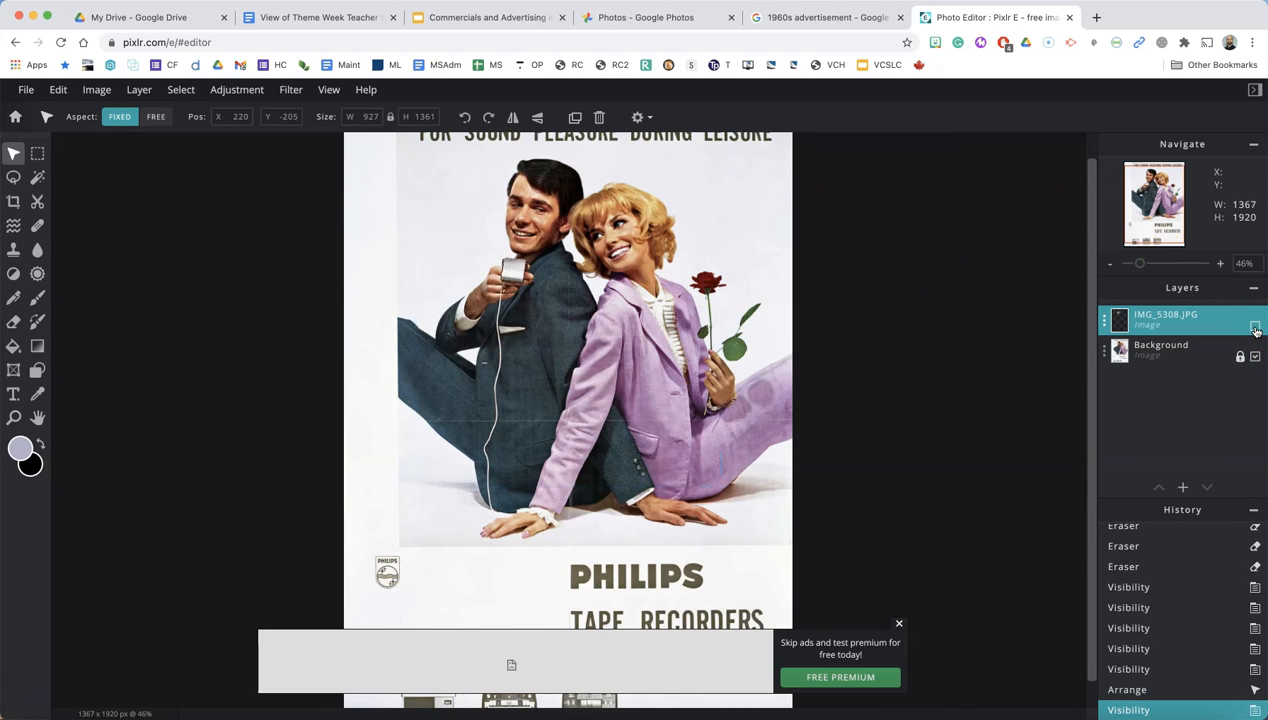
left_click(1255, 328)
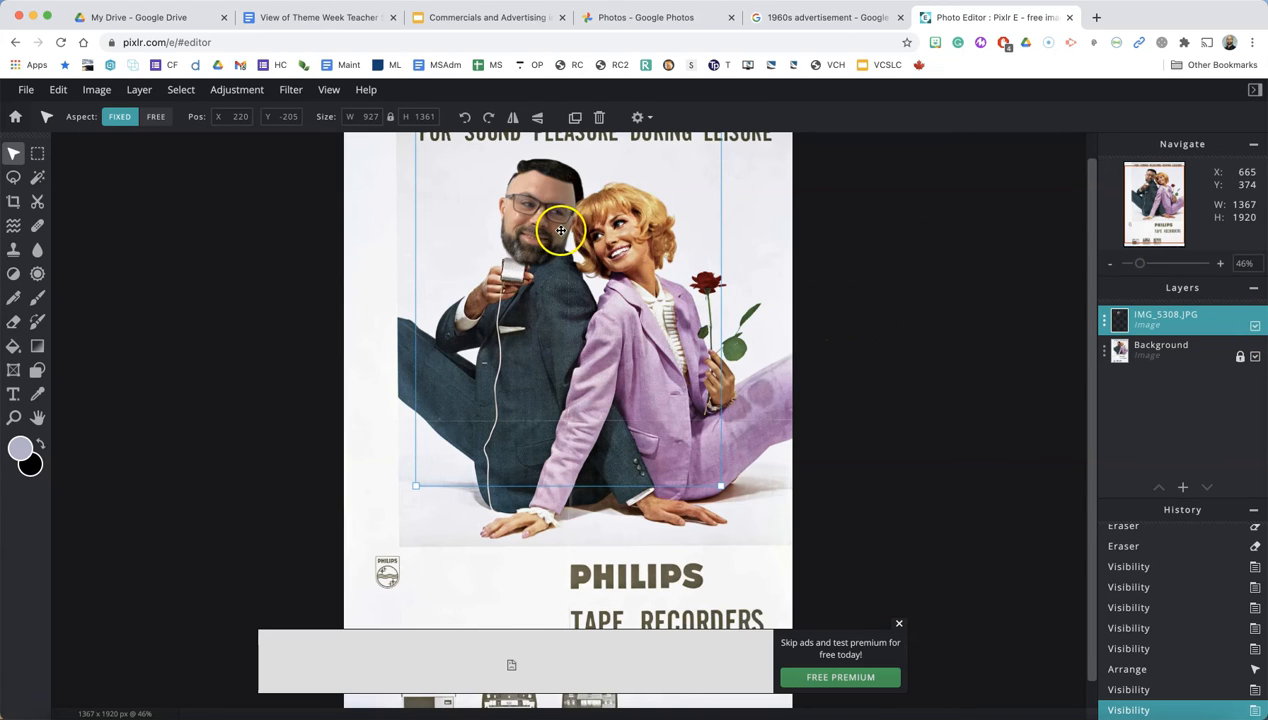
mouse_move(721, 483)
left_mouse_down()
mouse_move(721, 448)
mouse_move(688, 440)
mouse_move(719, 462)
left_mouse_up()
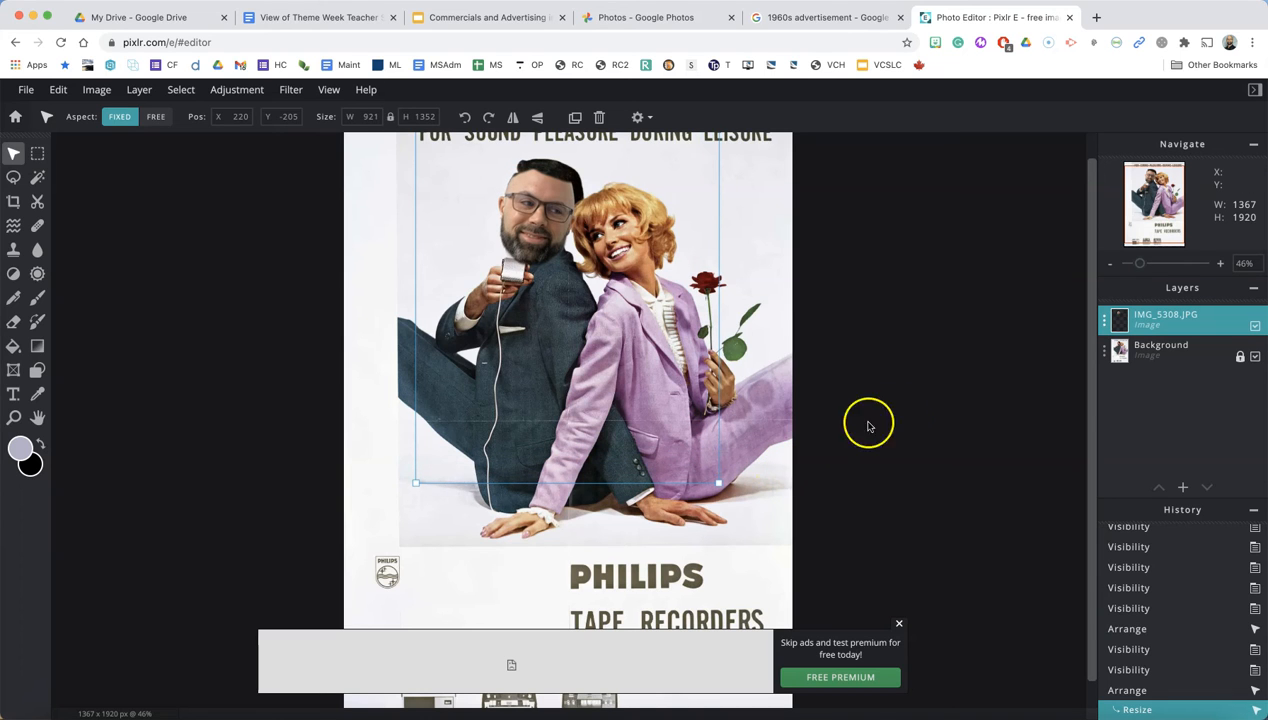
Step: Erase the forehead corner of the cut-out head with the Background layer hidden, and show the ad again
left_click(1255, 357)
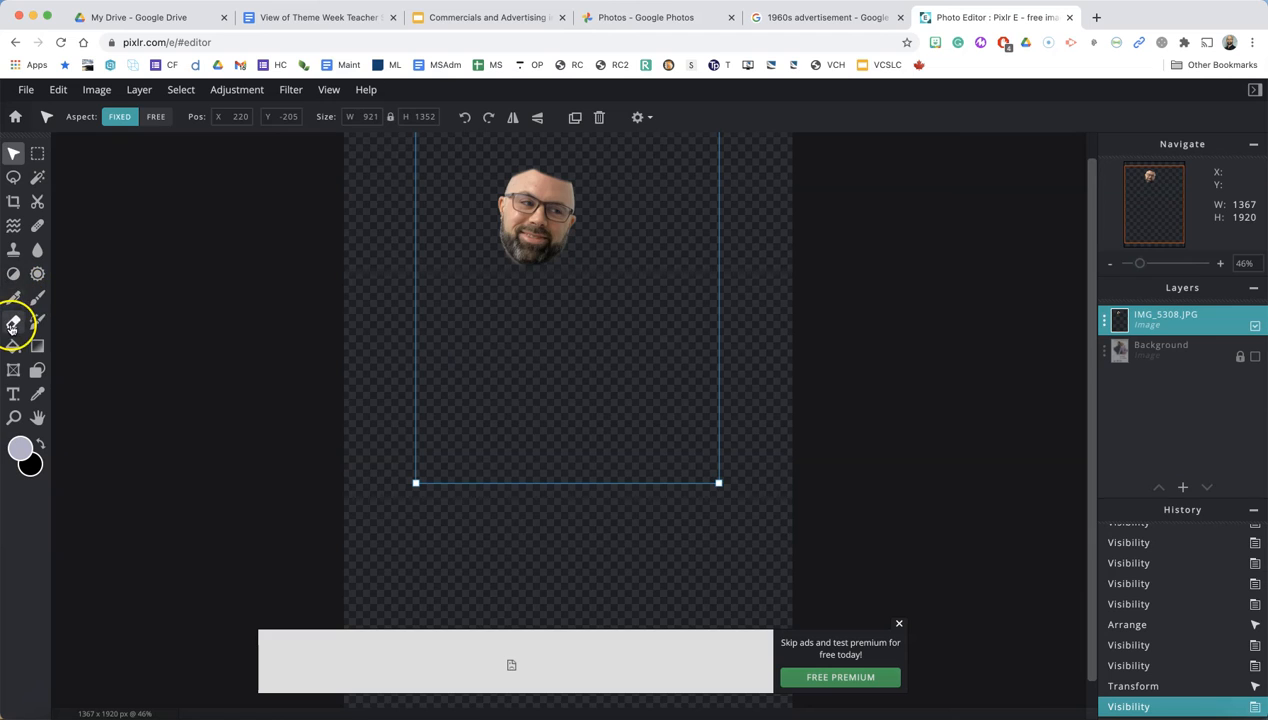
left_click(14, 321)
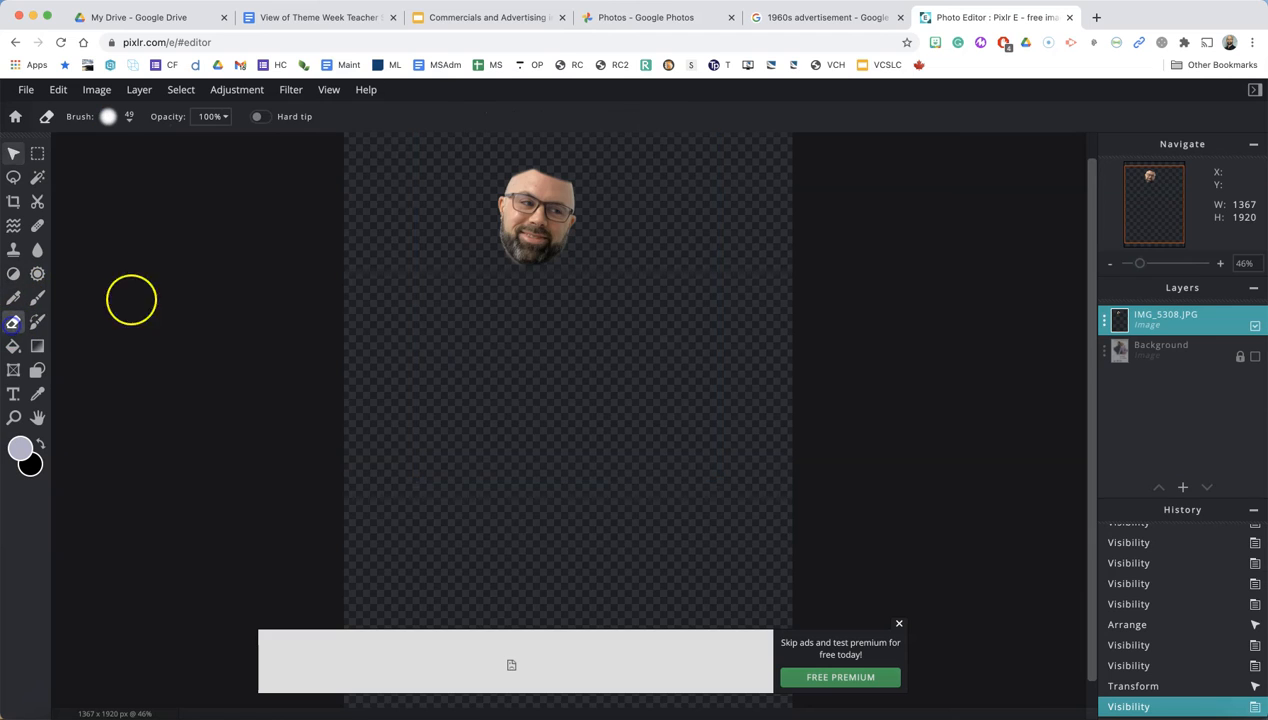
left_click(544, 168)
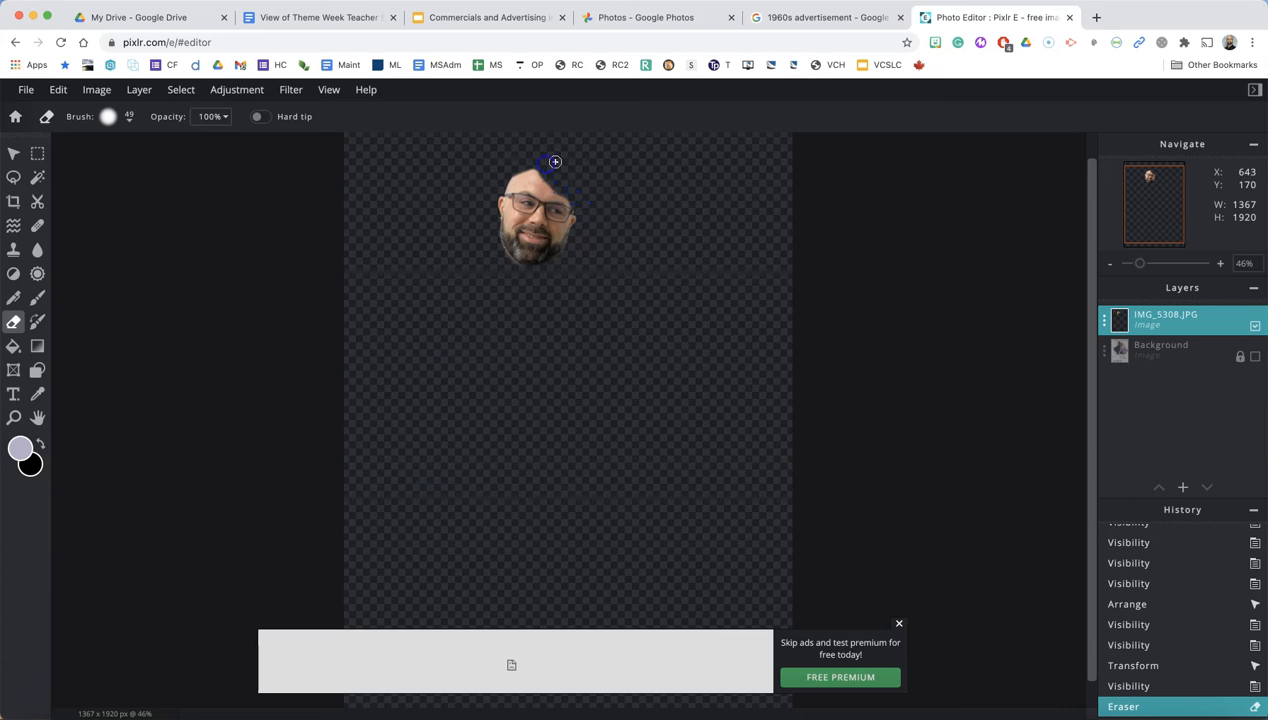
left_click(1256, 357)
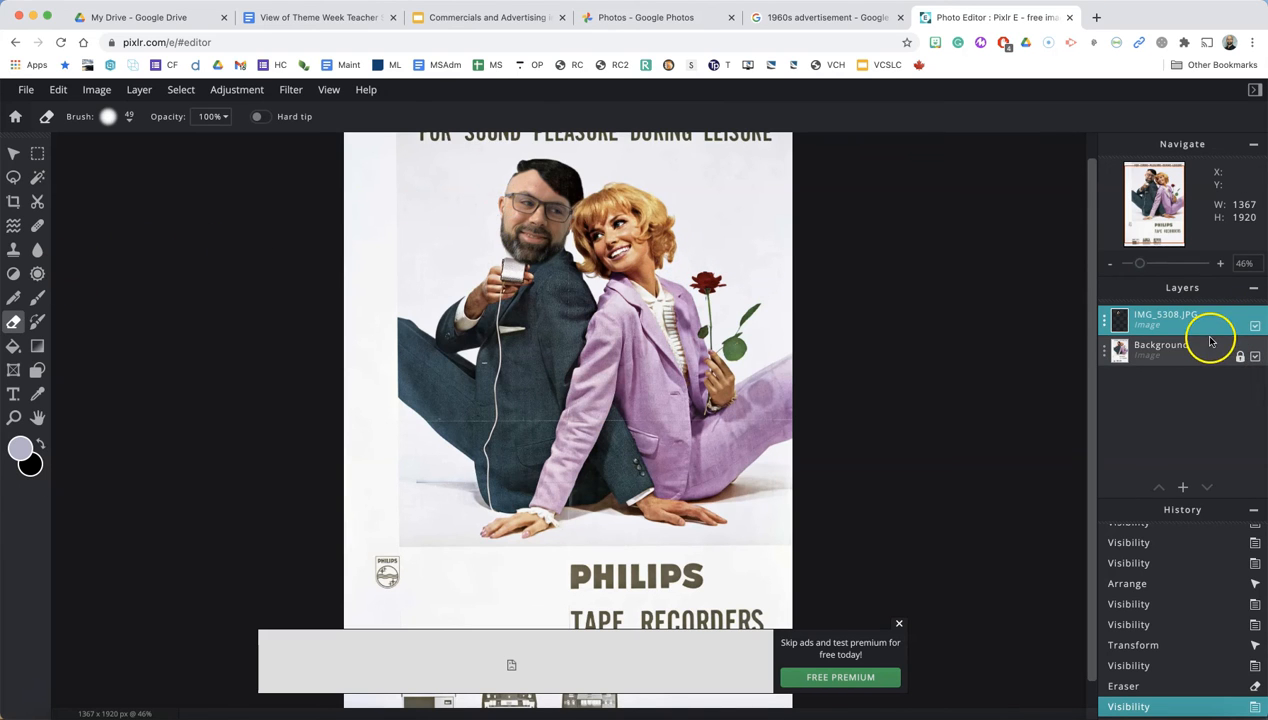
Step: Erase along the top edge of the cut-out head, dismiss the ad banner and check the head against the Background layer
left_click(1255, 357)
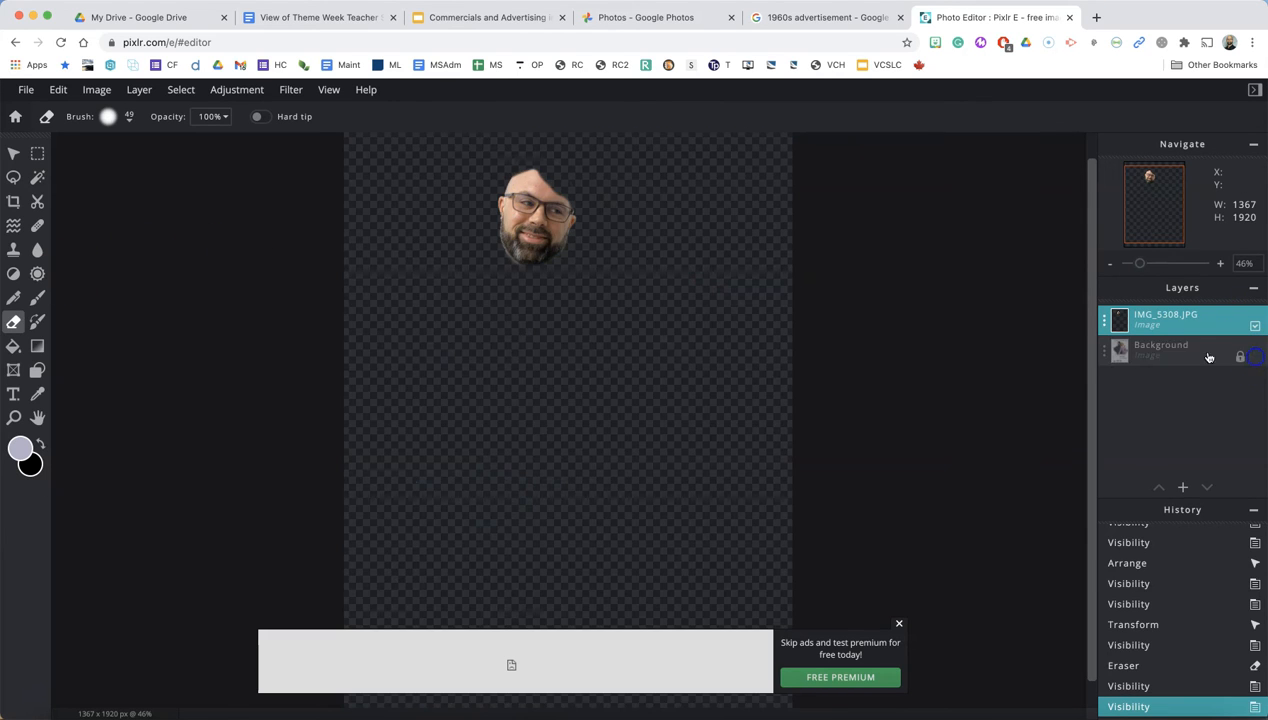
left_click(524, 162)
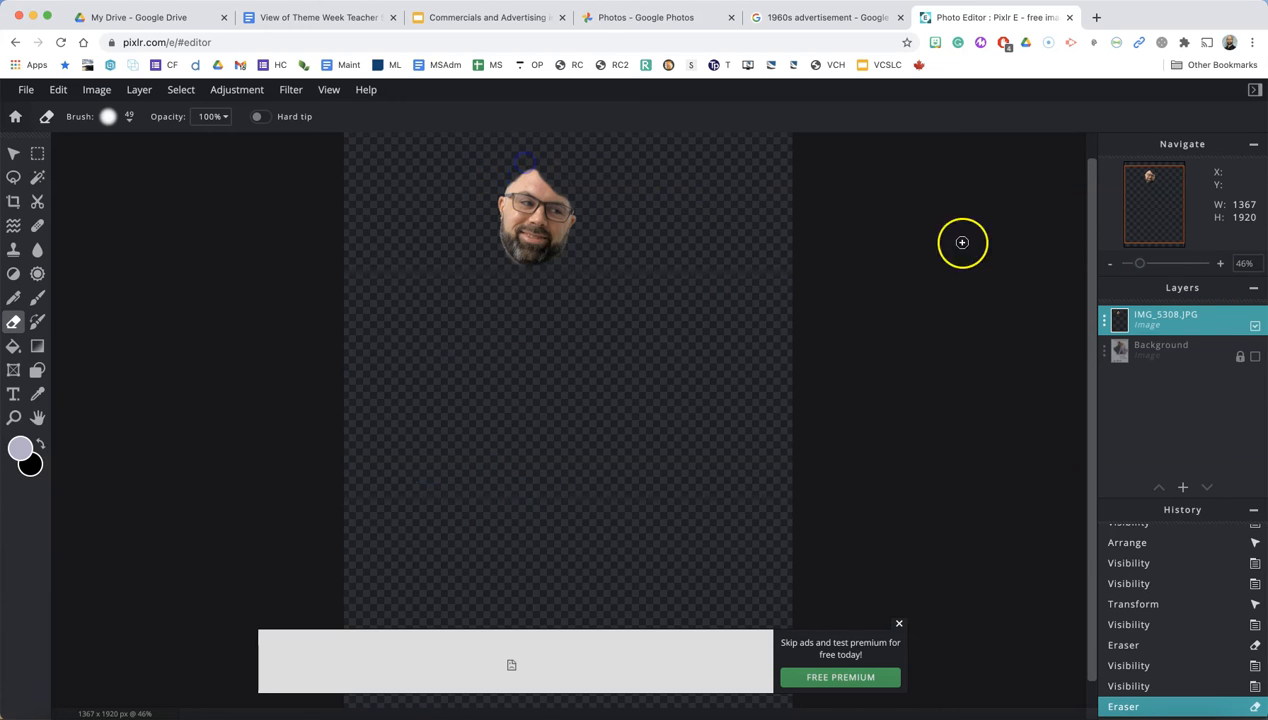
left_click(1255, 357)
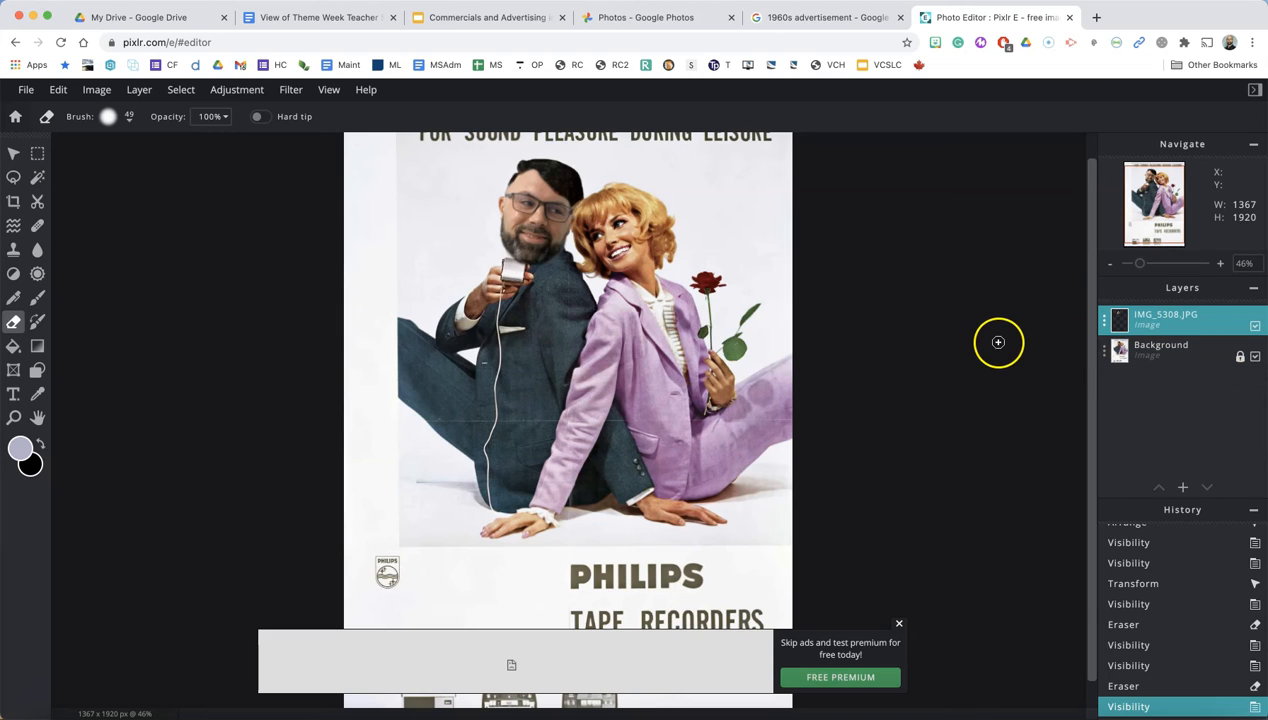
left_click(899, 624)
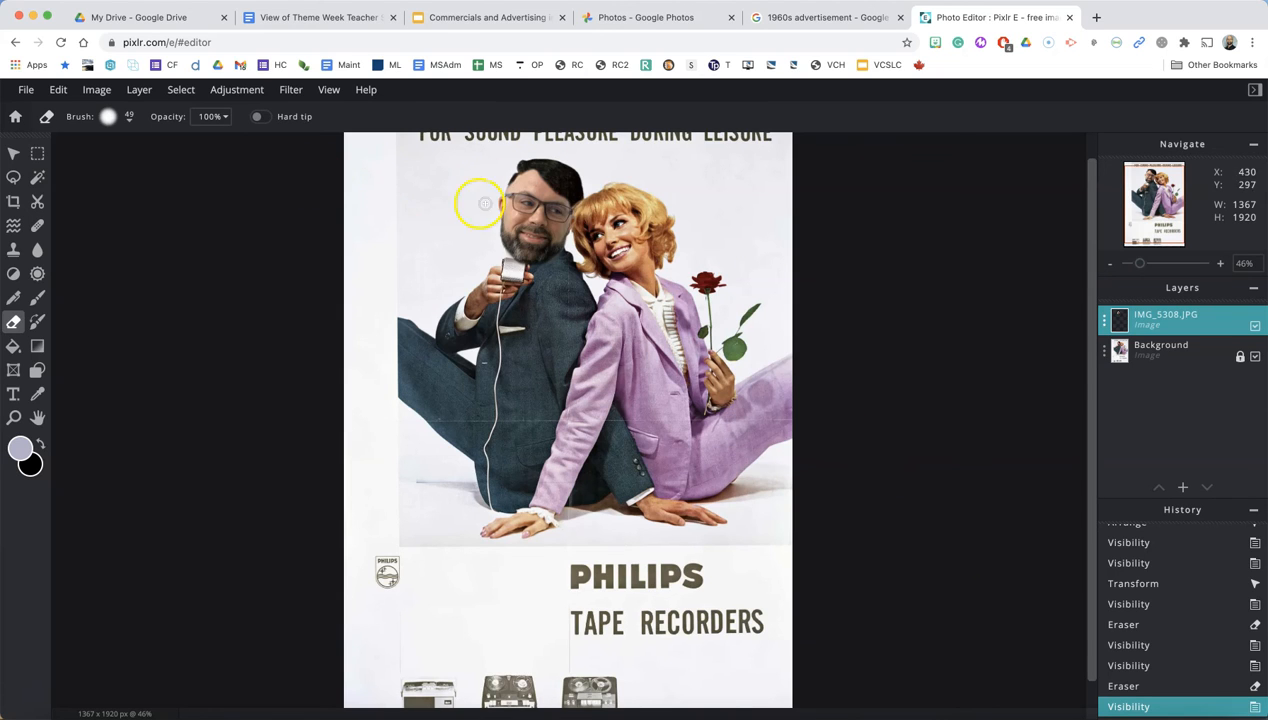
left_click(1255, 357)
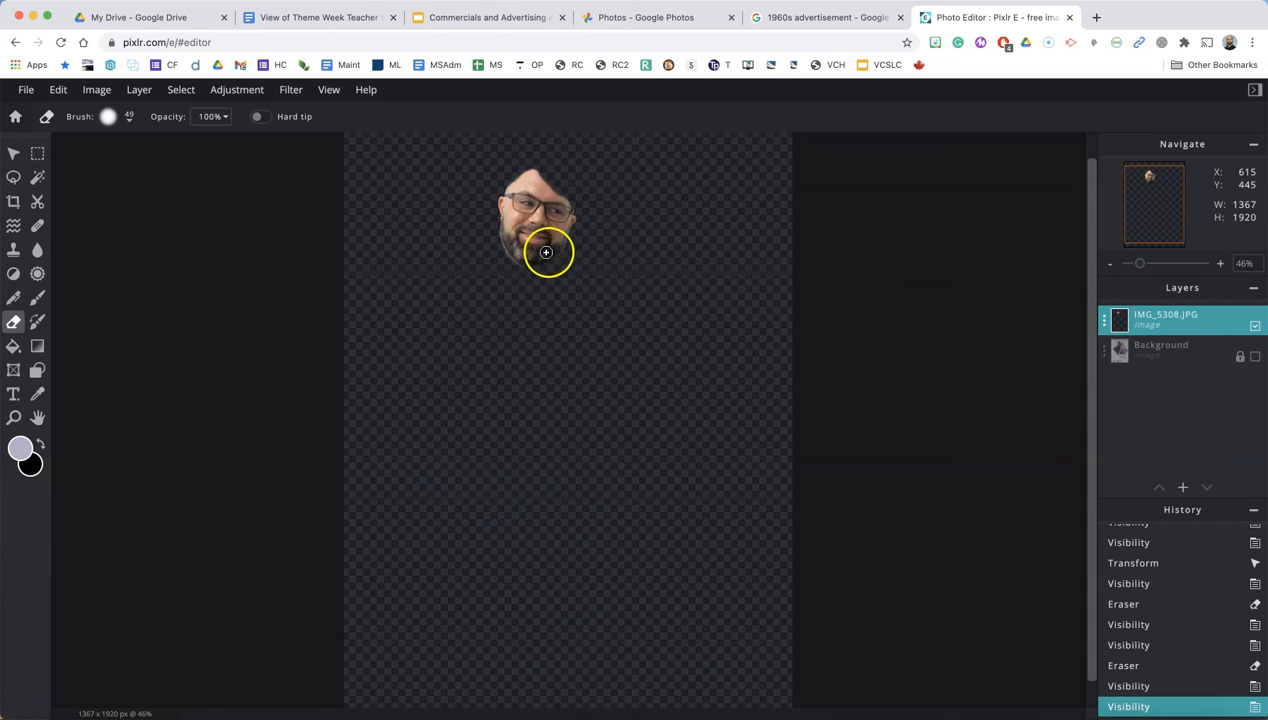
left_click(1255, 357)
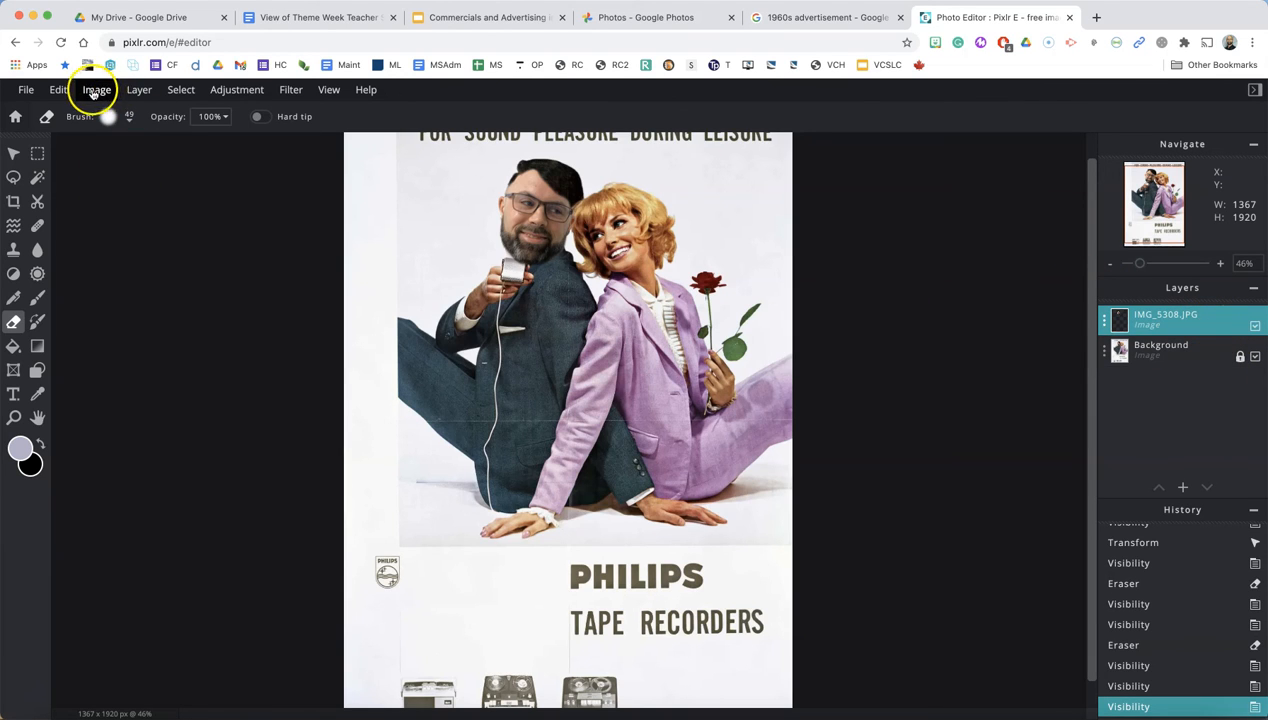
Step: Apply the Auto pop adjustment to the cut-out head on the IMG_5308.JPG layer
left_click(245, 91)
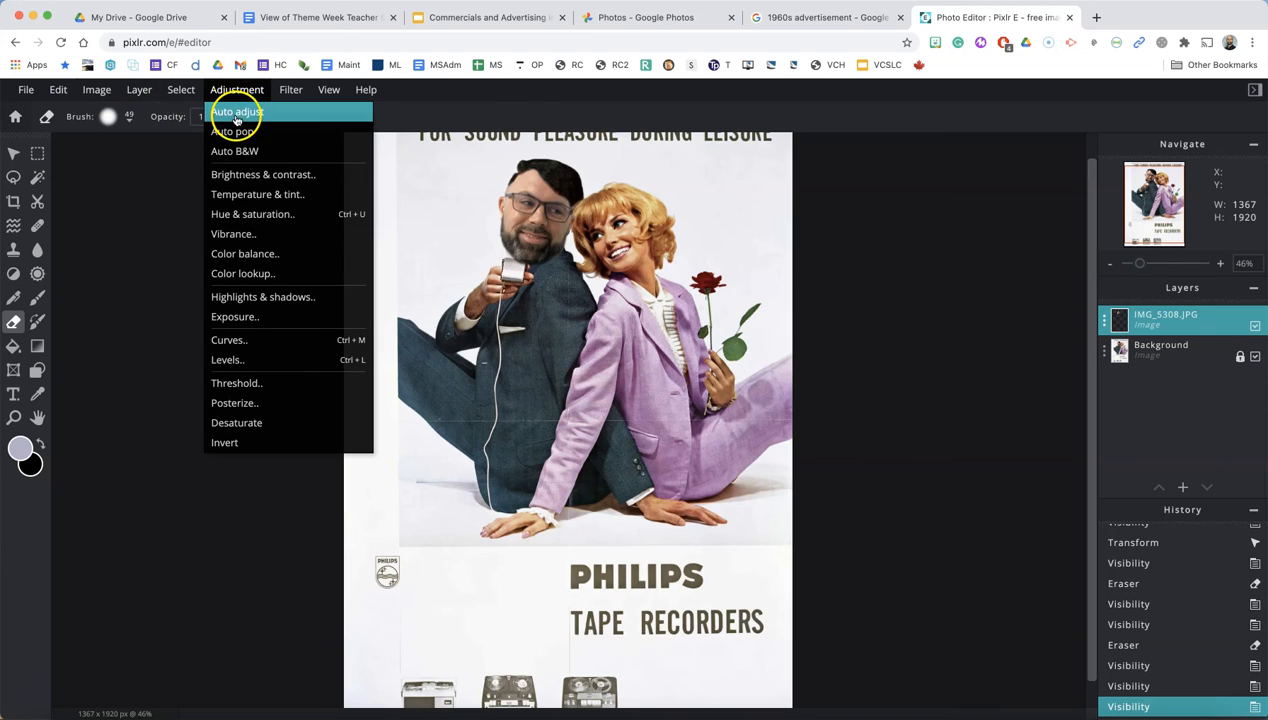
left_click(238, 133)
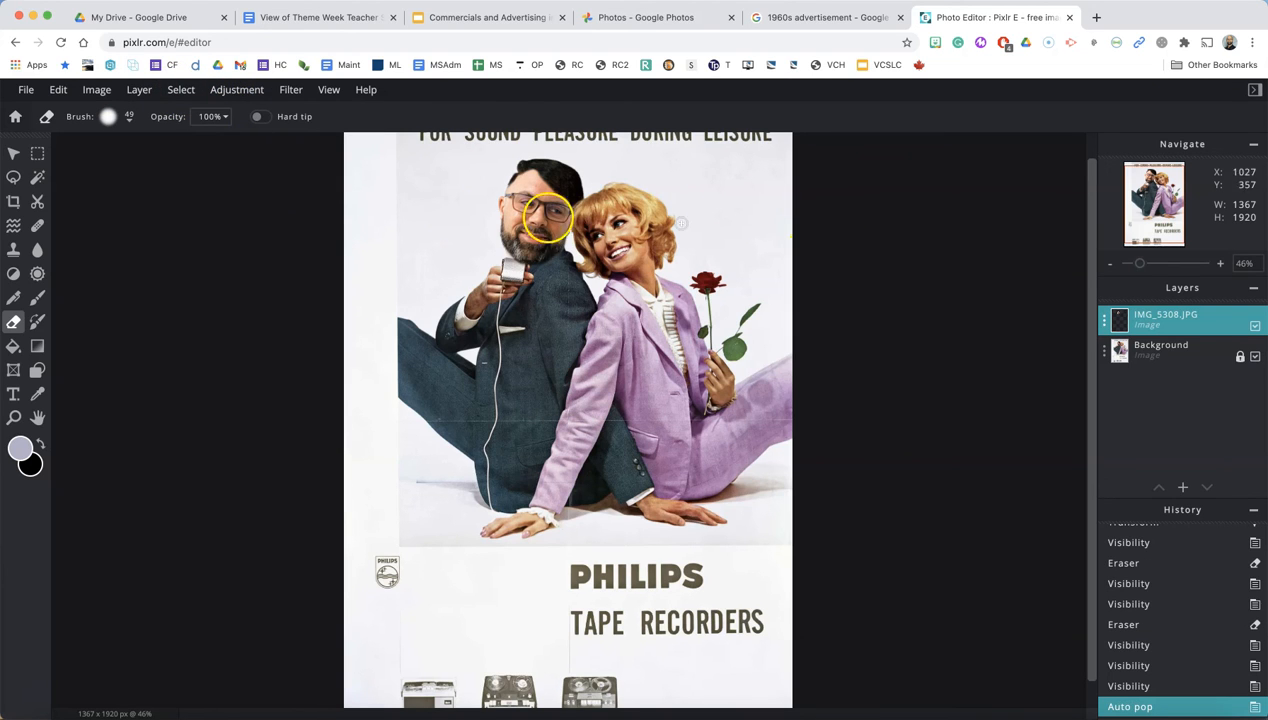
Step: Try the Auto B&W adjustment on the cut-out head and undo it
left_click(225, 91)
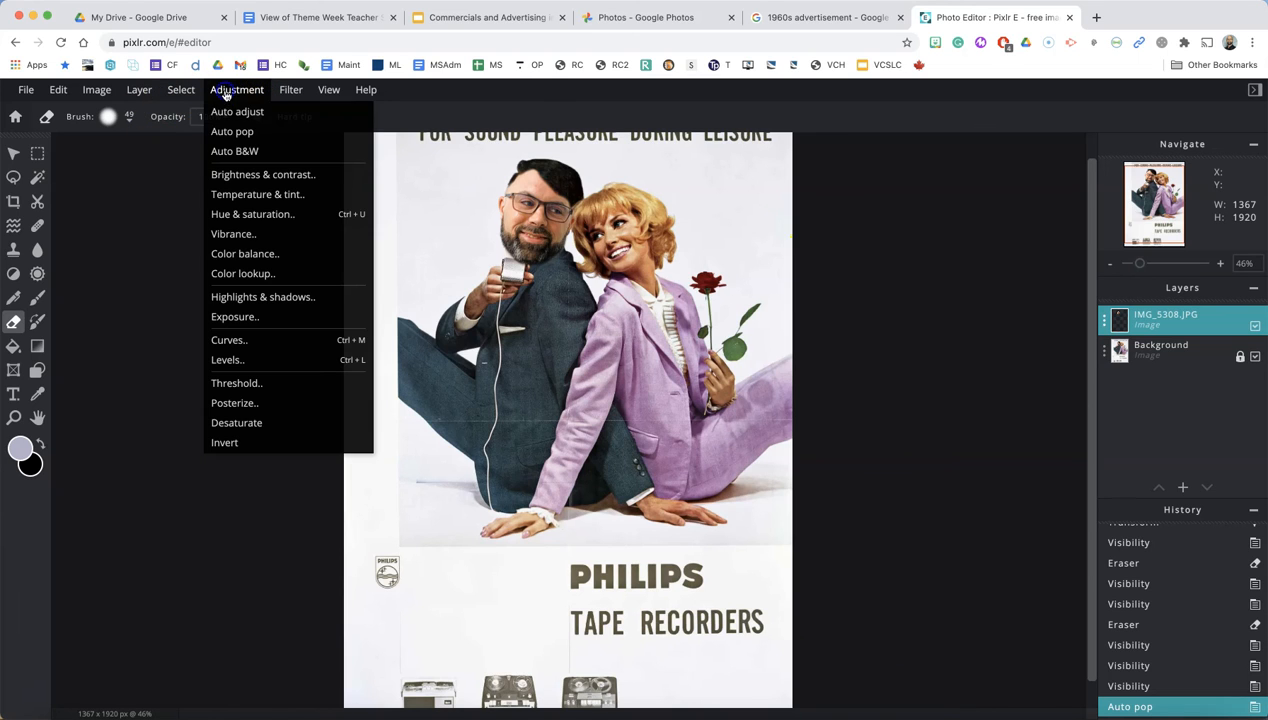
left_click(240, 153)
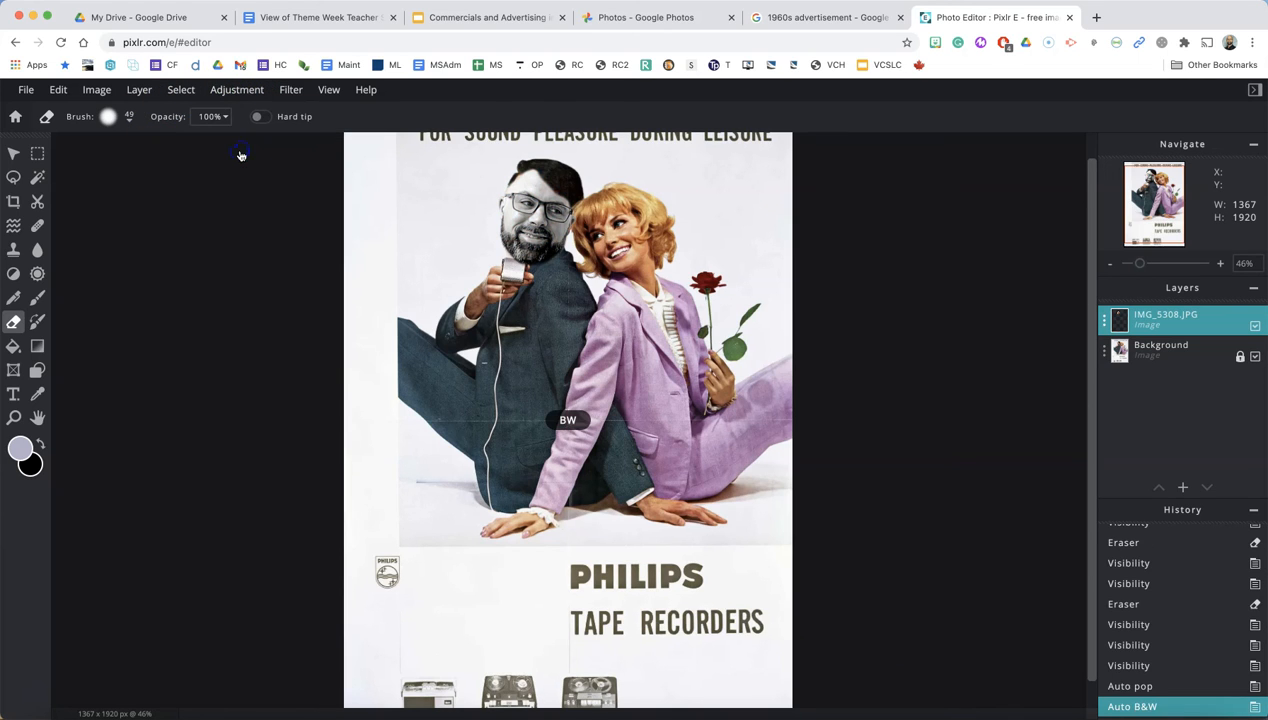
key("ctrl+z")
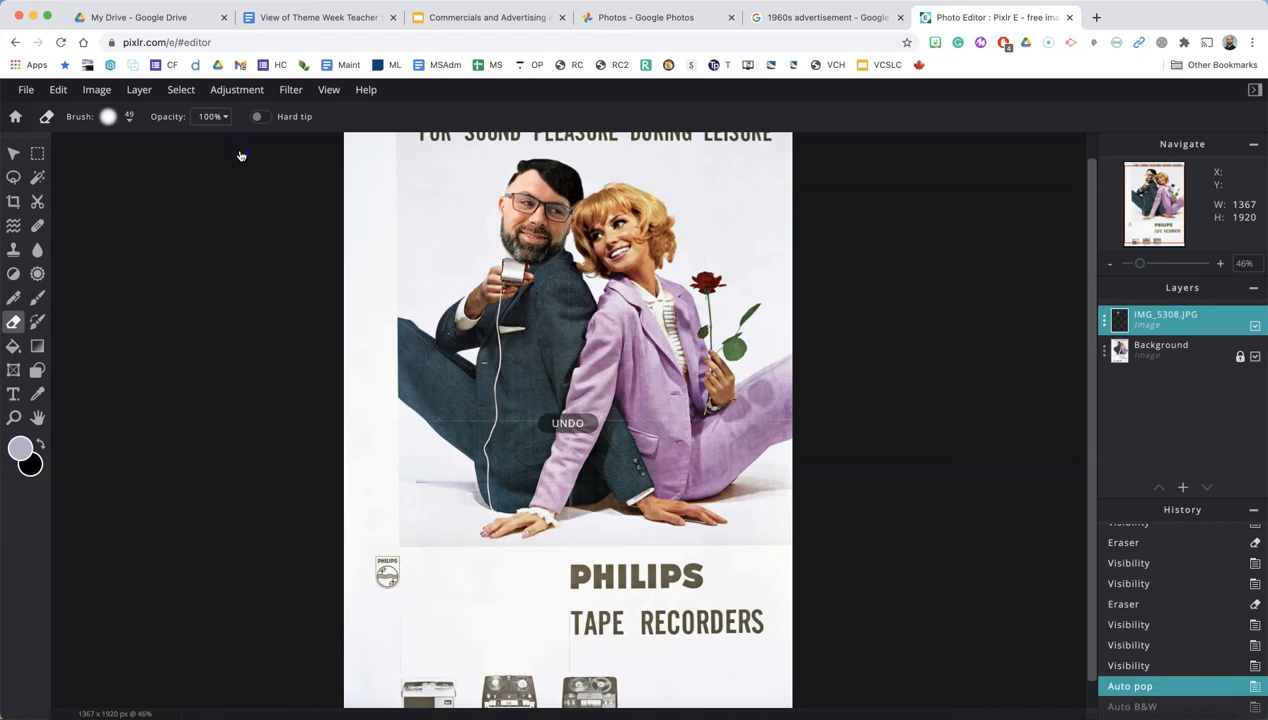
Step: Raise the saturation of the cut-out head on the IMG_5308.JPG layer to 8 with Hue & saturation
left_click(237, 91)
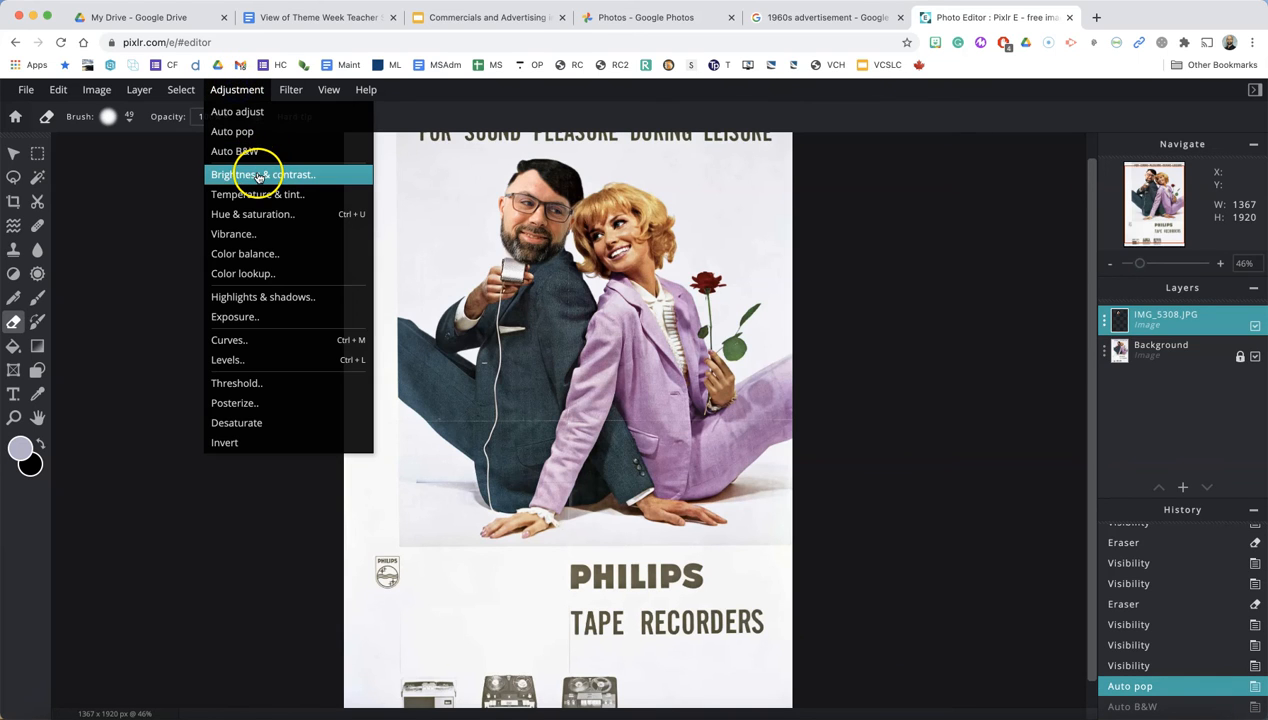
left_click(252, 214)
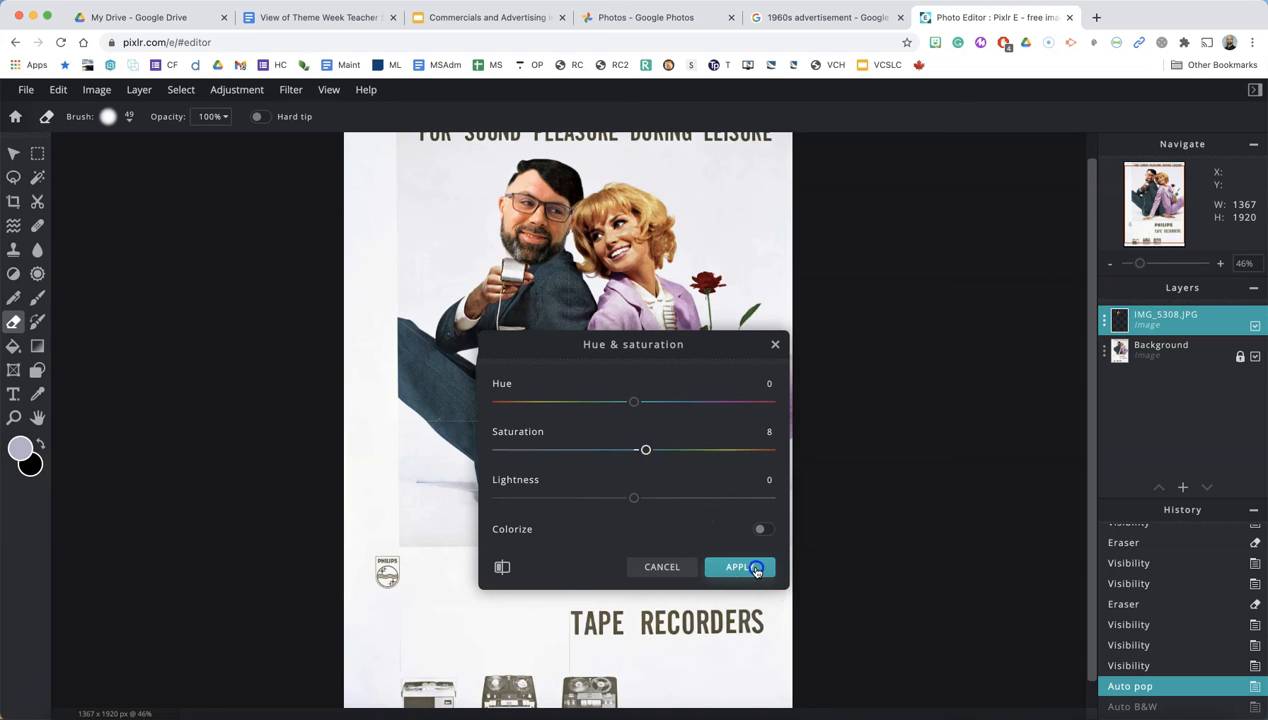
left_click(756, 568)
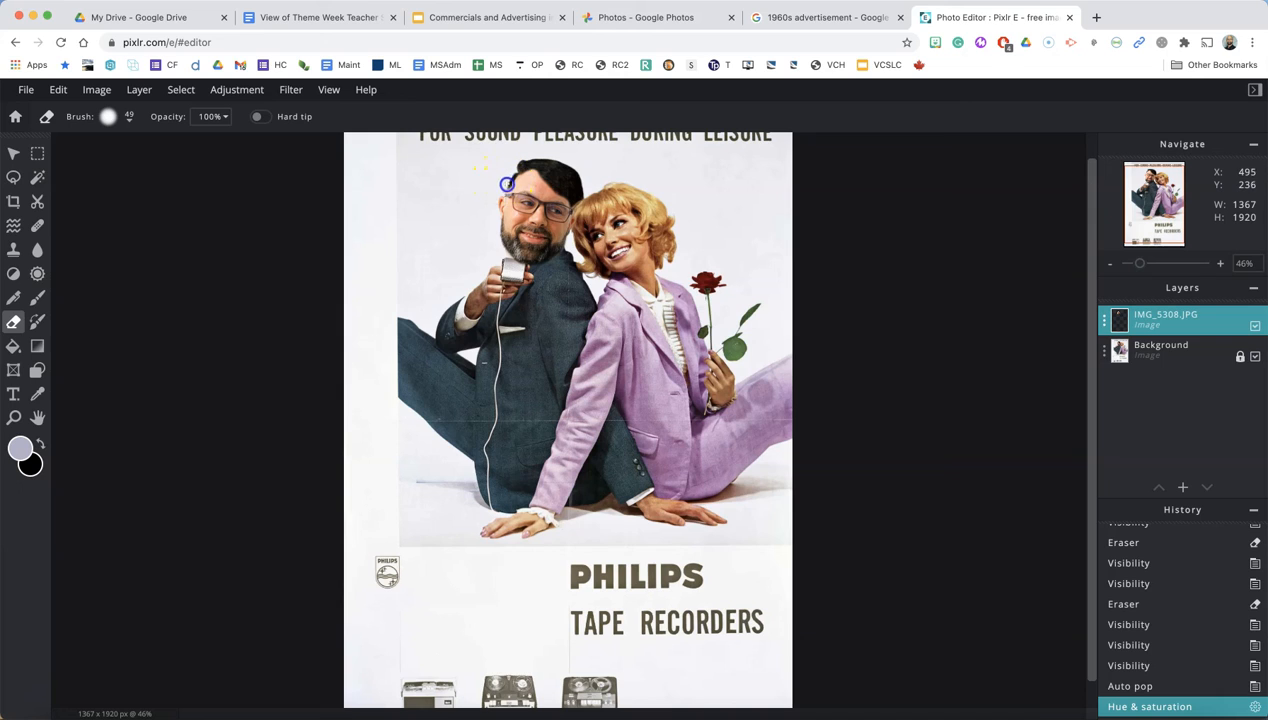
Step: Erase the rough edge at the forehead and hairline of the cut-out head, undoing any stroke that spoils it
left_click(499, 194)
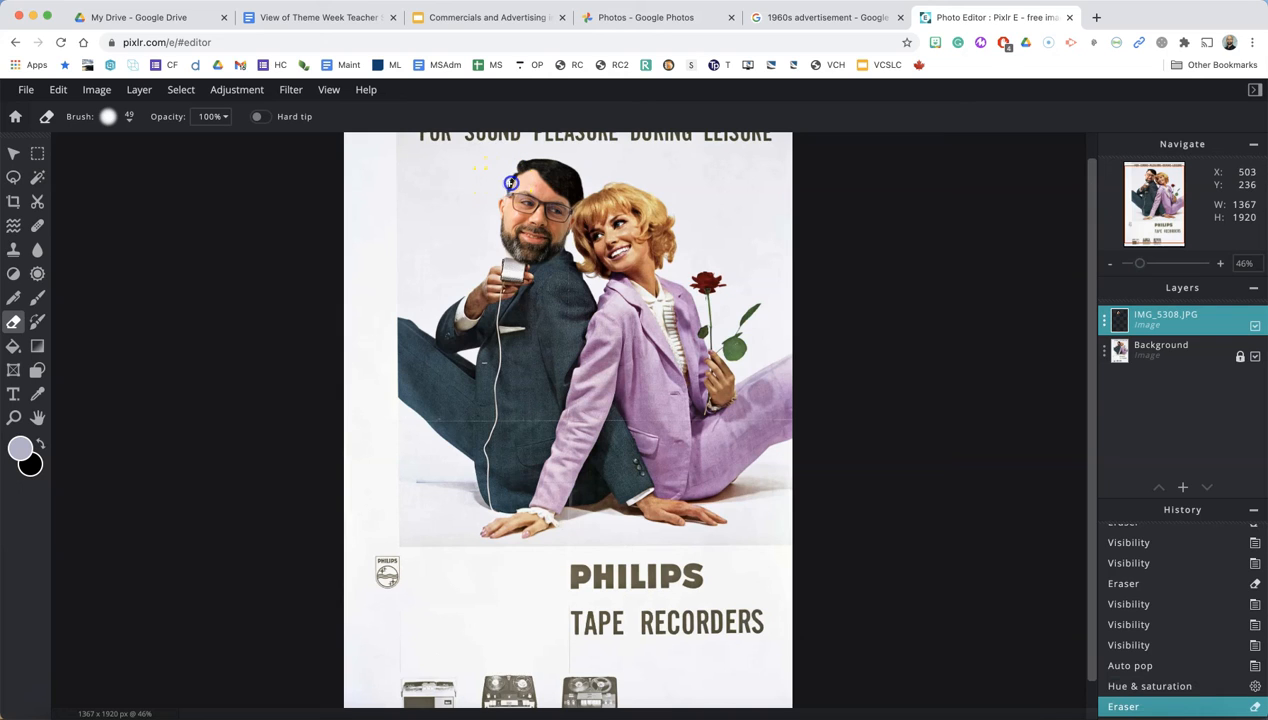
left_click_drag(520, 174, 535, 166)
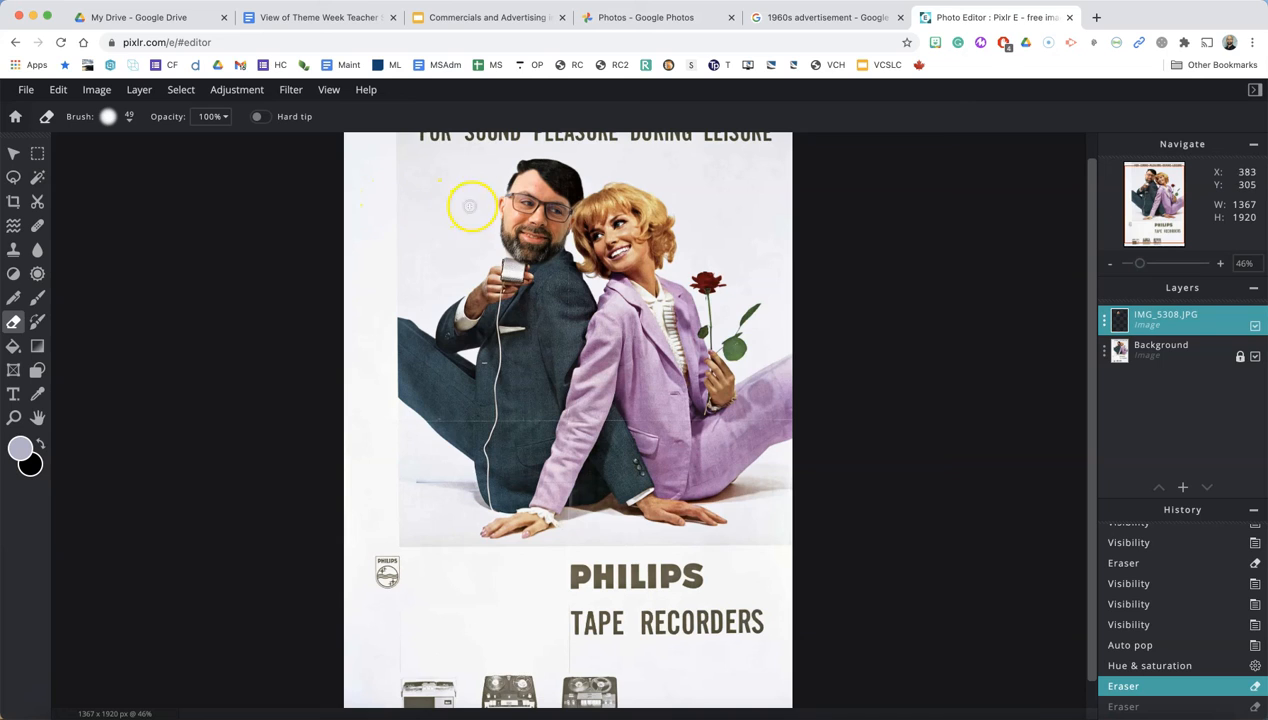
left_click(509, 192)
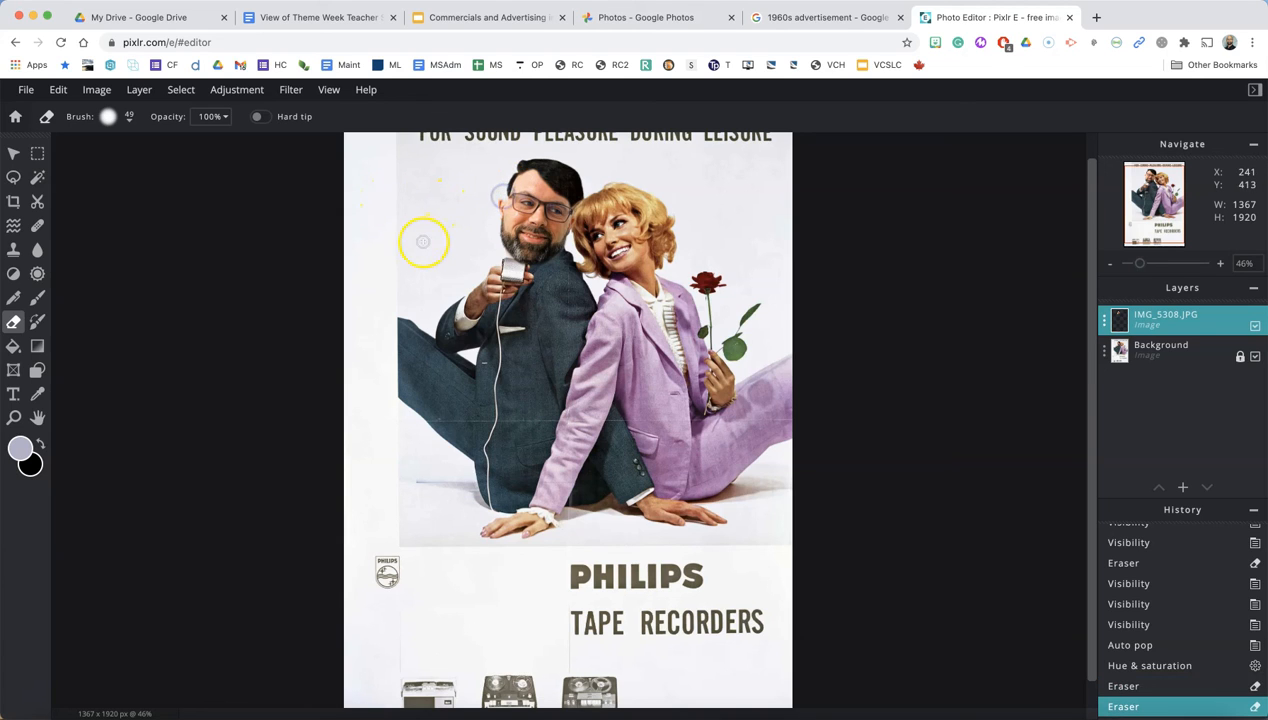
key("super+z")
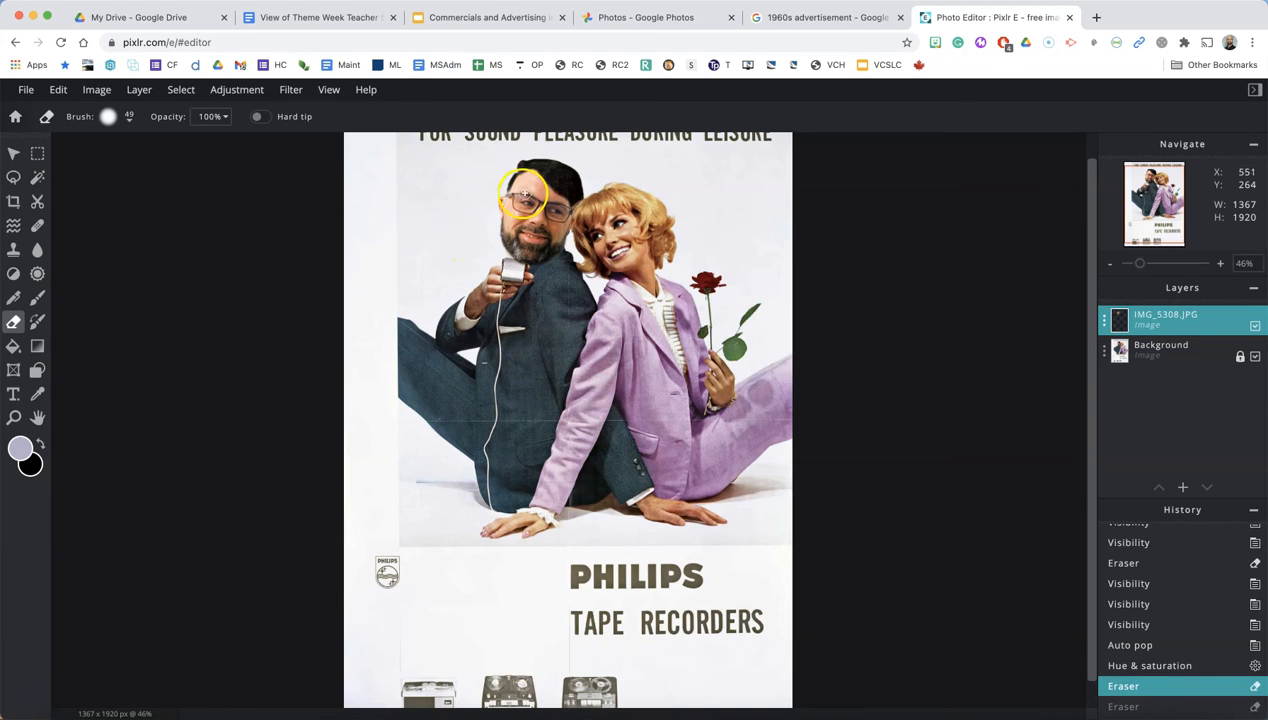
left_click(505, 192)
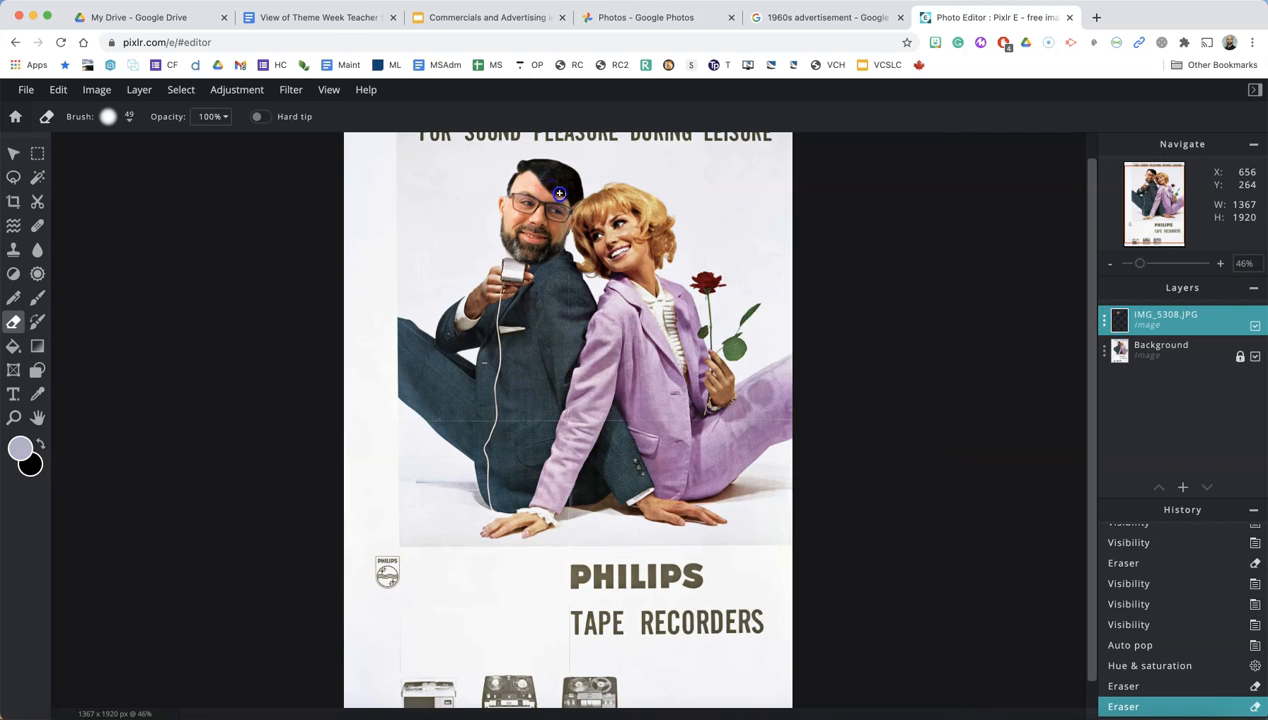
Step: Undo the stray erasure behind the cut-out head's ear and touch up the edges of the hair and forehead with the Eraser
left_click_drag(570, 208, 572, 244)
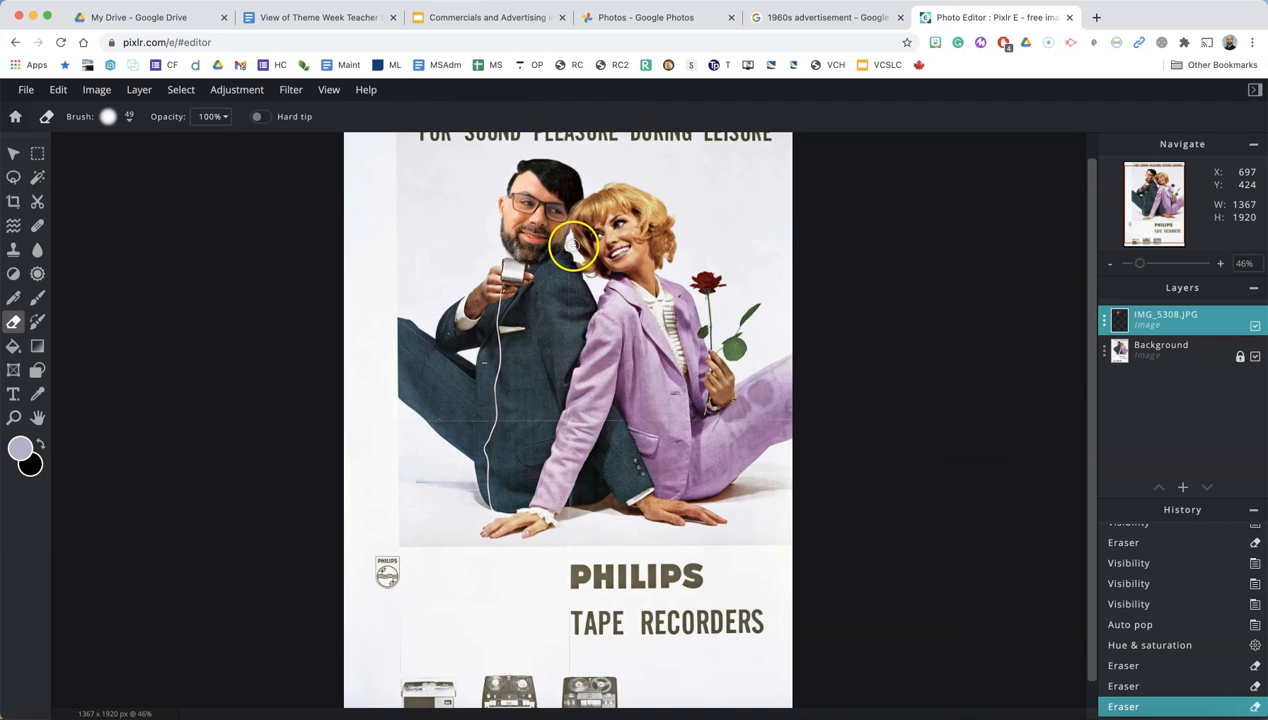
key("super+z")
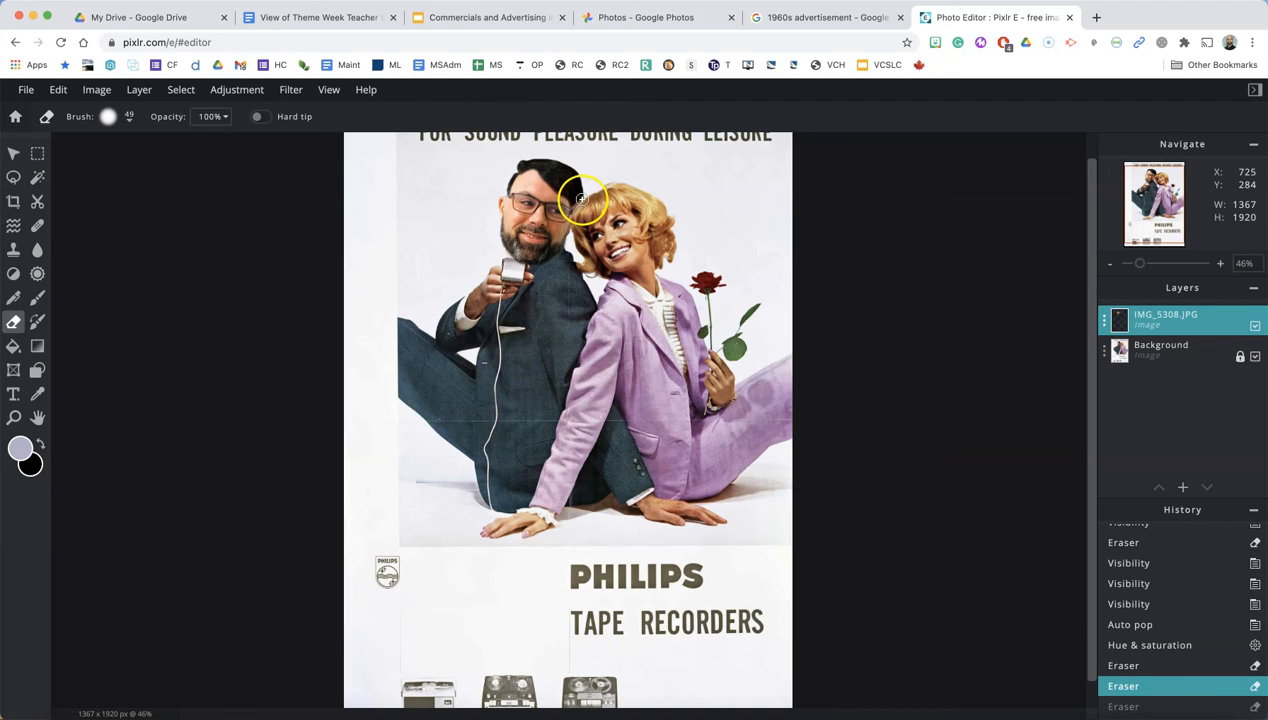
mouse_move(575, 213)
left_mouse_down()
mouse_move(572, 267)
mouse_move(581, 259)
mouse_move(510, 163)
mouse_move(569, 201)
mouse_move(533, 176)
left_mouse_up()
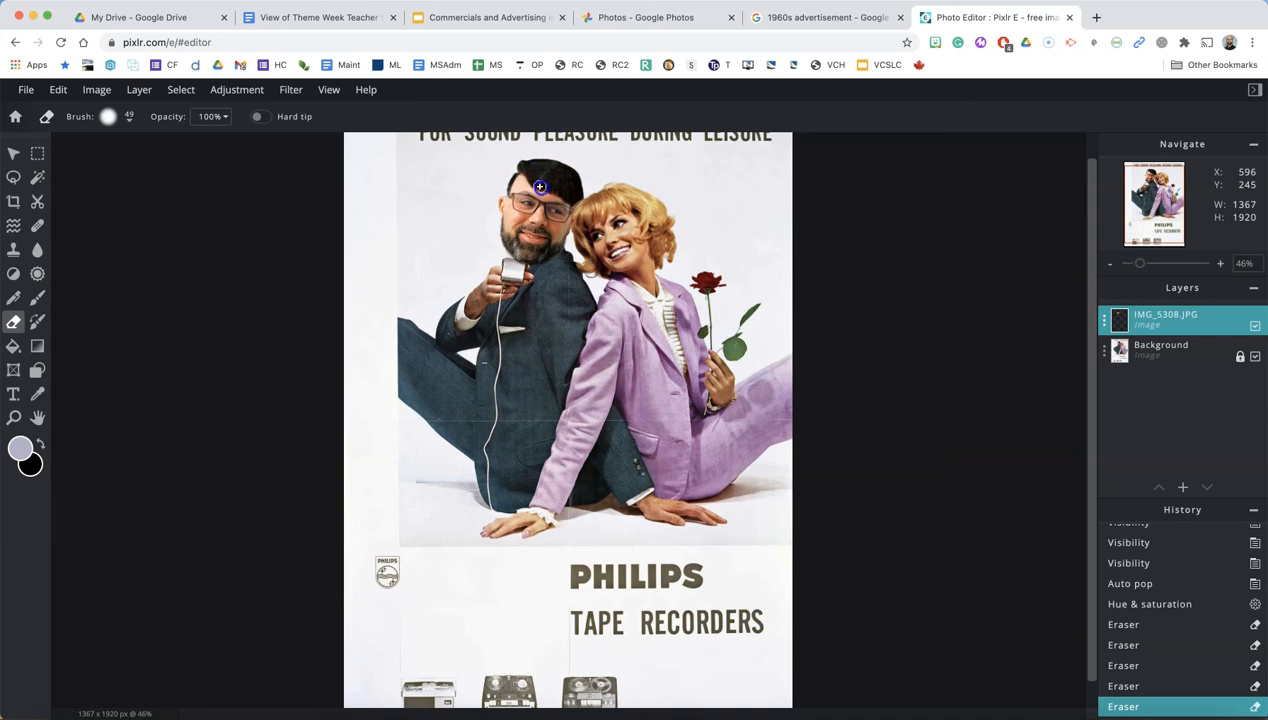
mouse_move(575, 213)
left_mouse_down()
mouse_move(617, 226)
mouse_move(561, 209)
mouse_move(507, 178)
left_mouse_up()
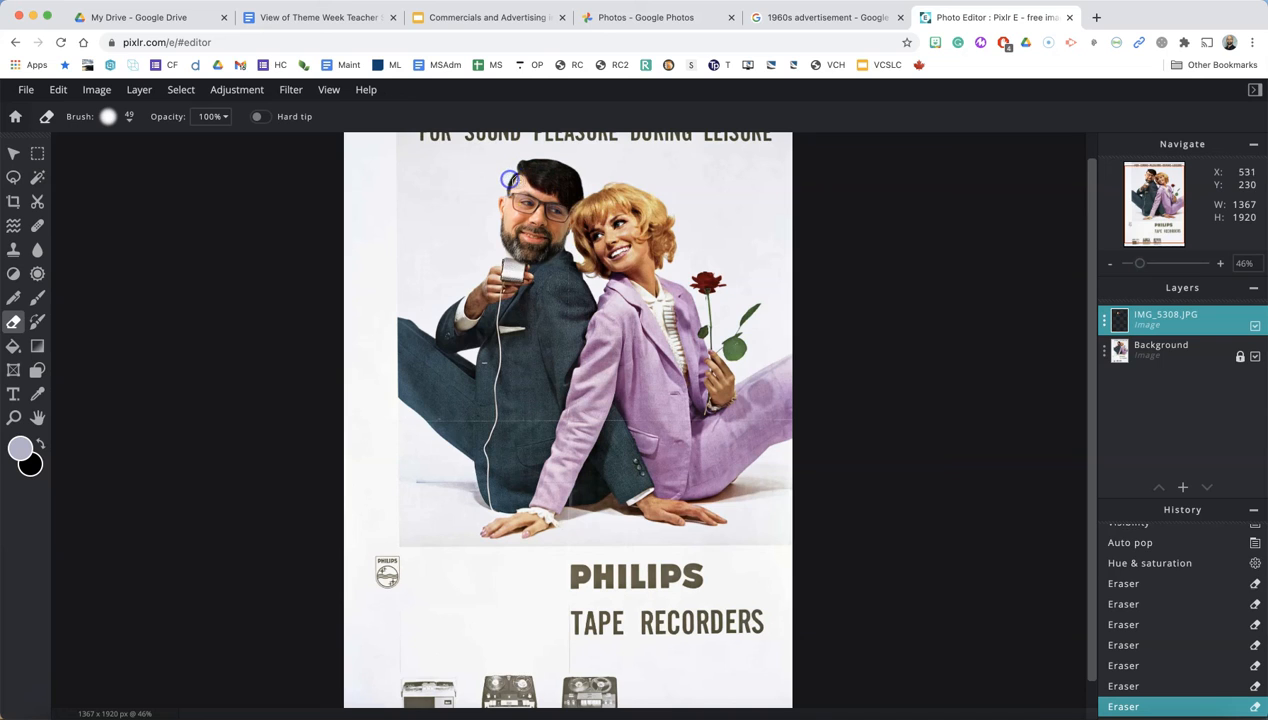
left_click_drag(584, 220, 548, 186)
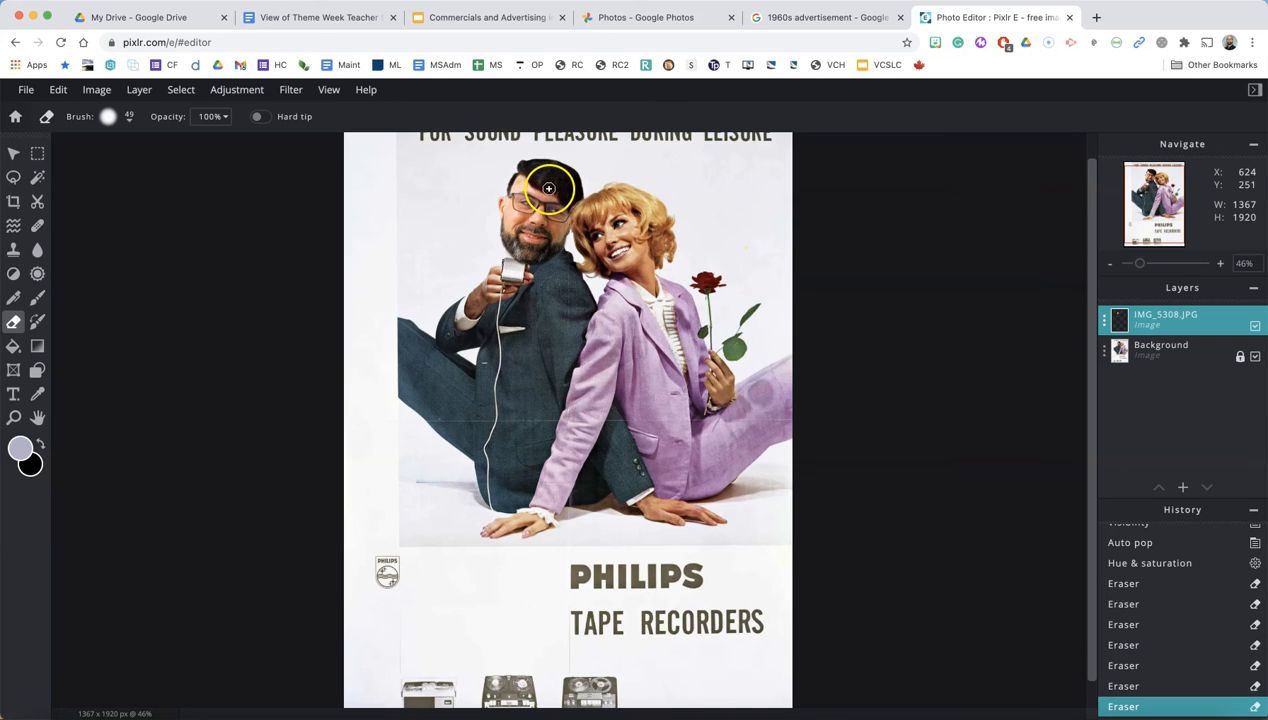
mouse_move(775, 282)
left_mouse_down()
mouse_move(798, 292)
mouse_move(799, 309)
left_mouse_up()
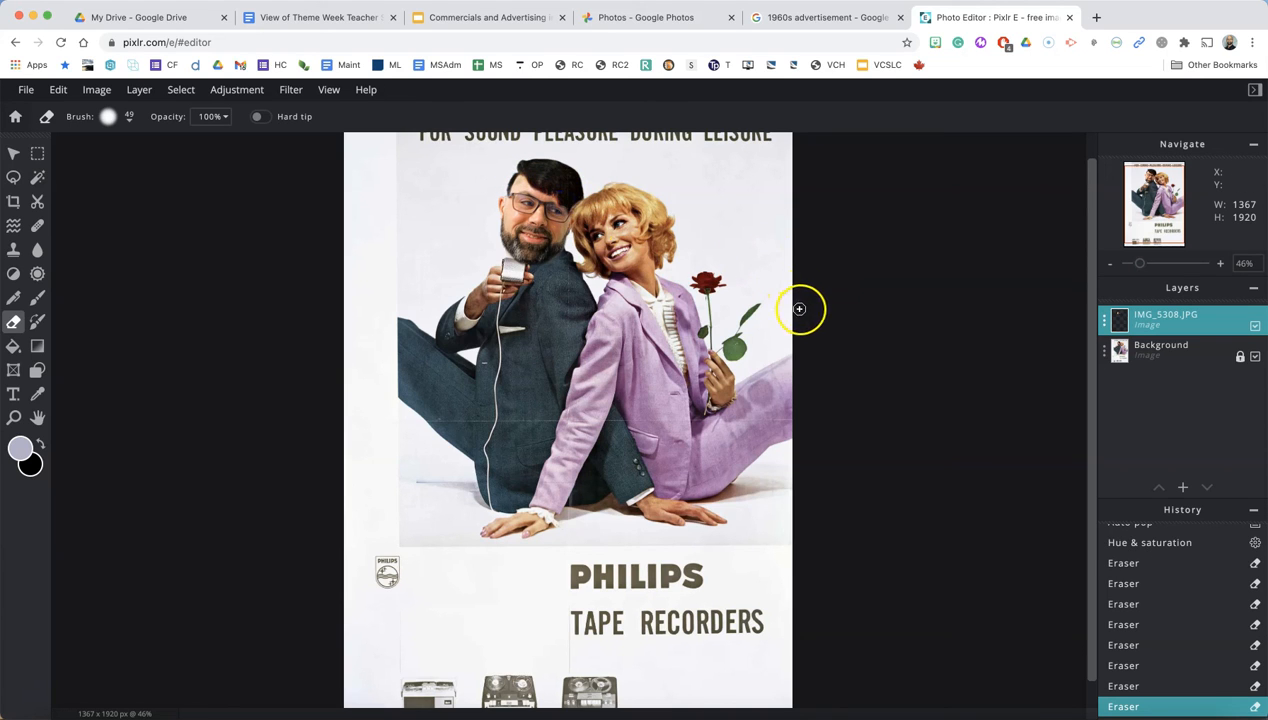
Step: Apply a second Auto pop adjustment to the cut-out head on the IMG_5308.JPG layer
left_click(236, 92)
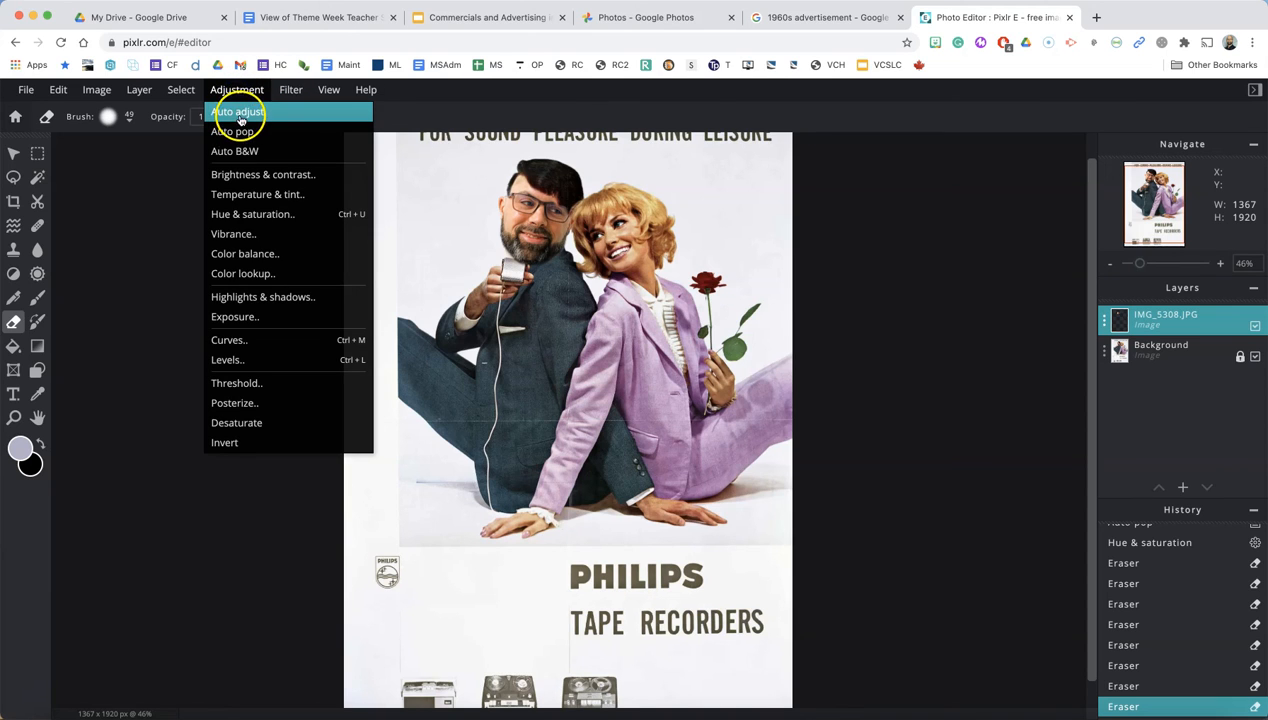
left_click(243, 134)
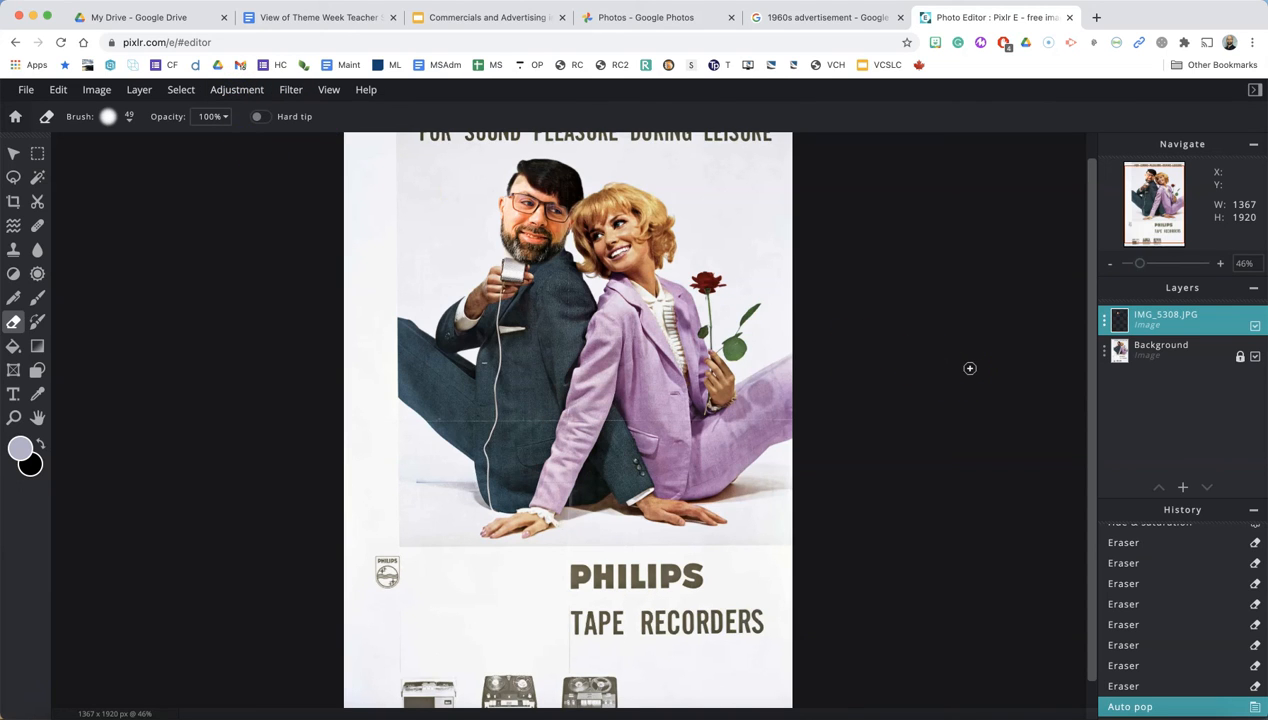
Step: Start saving the edited ad as a JPG download at 100% quality
left_click(26, 90)
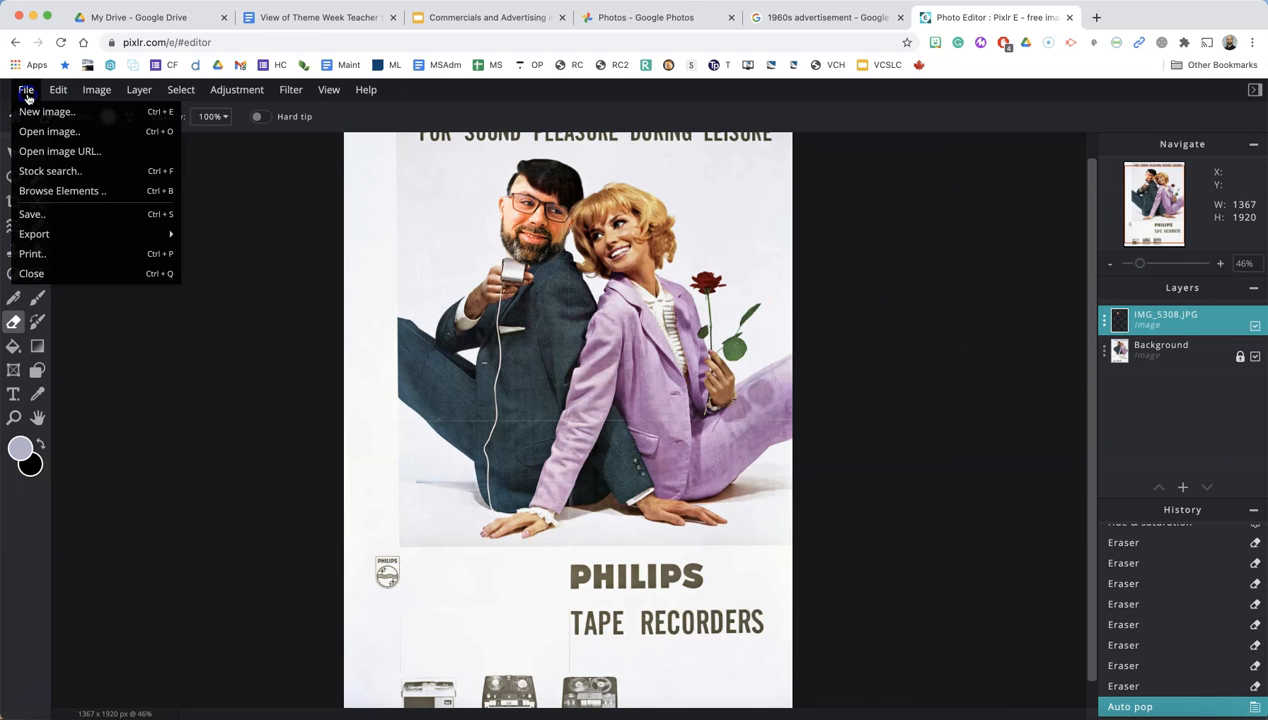
left_click(60, 91)
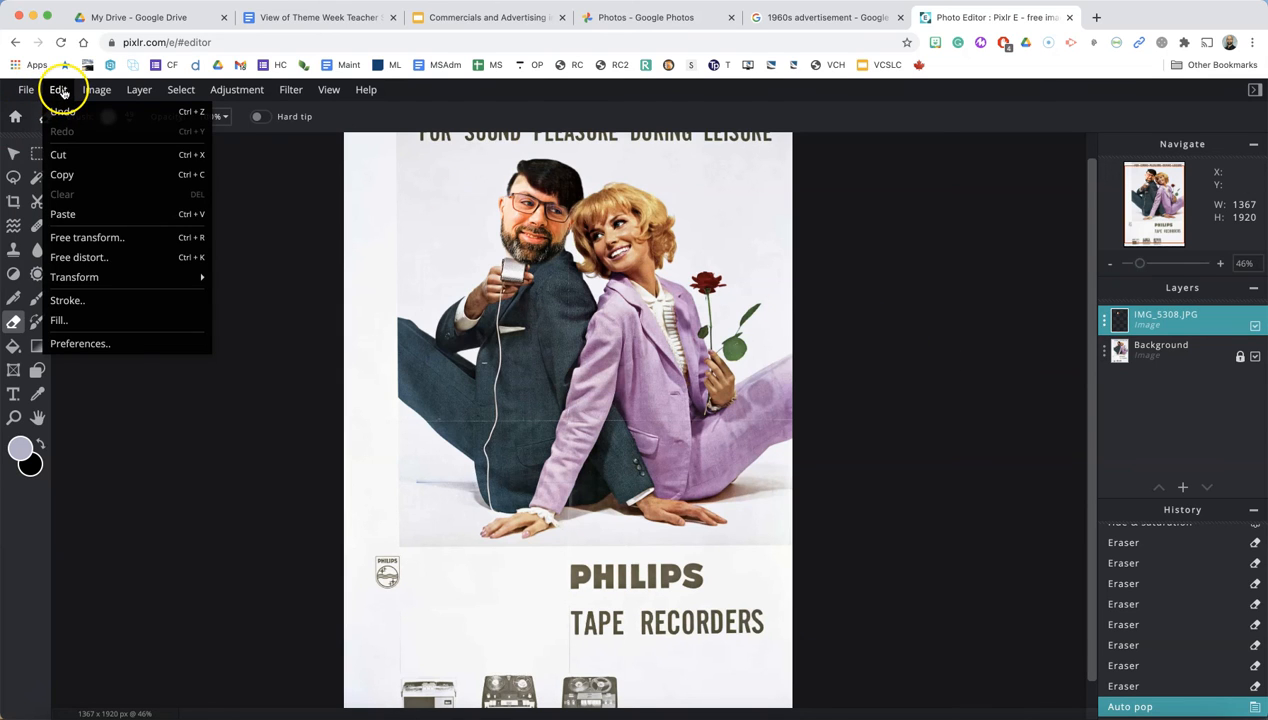
left_click(23, 89)
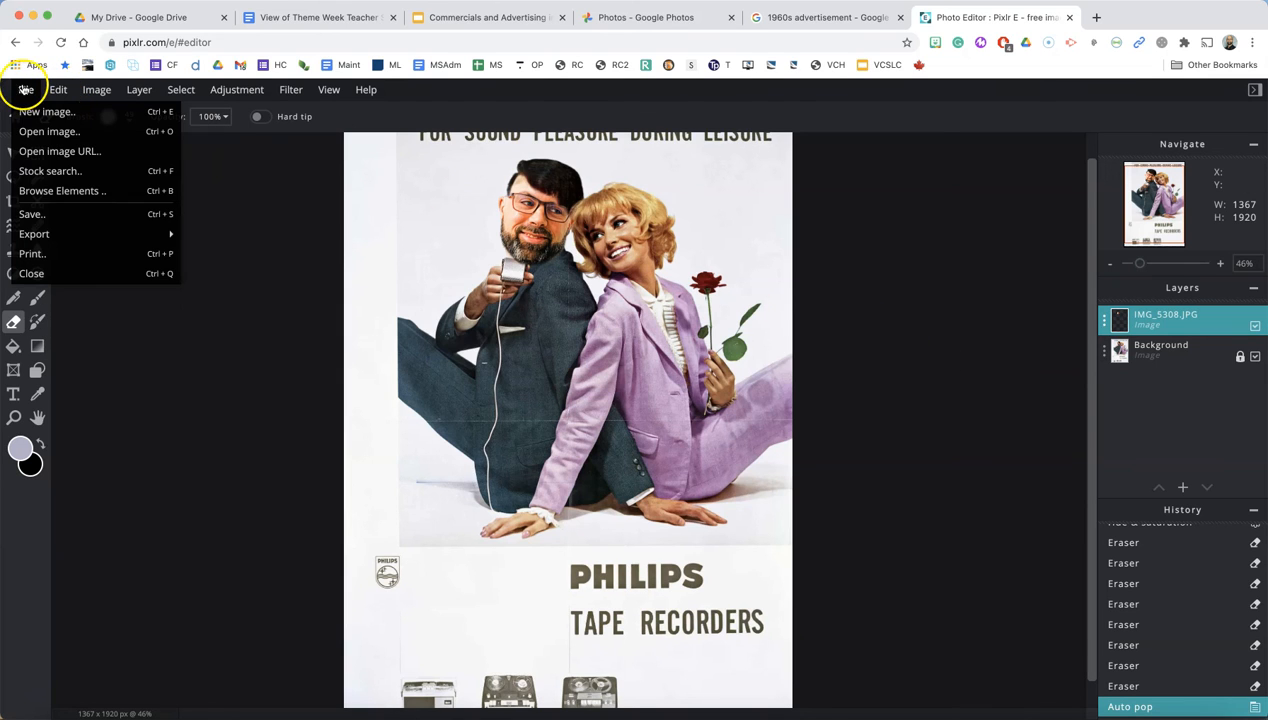
left_click(46, 215)
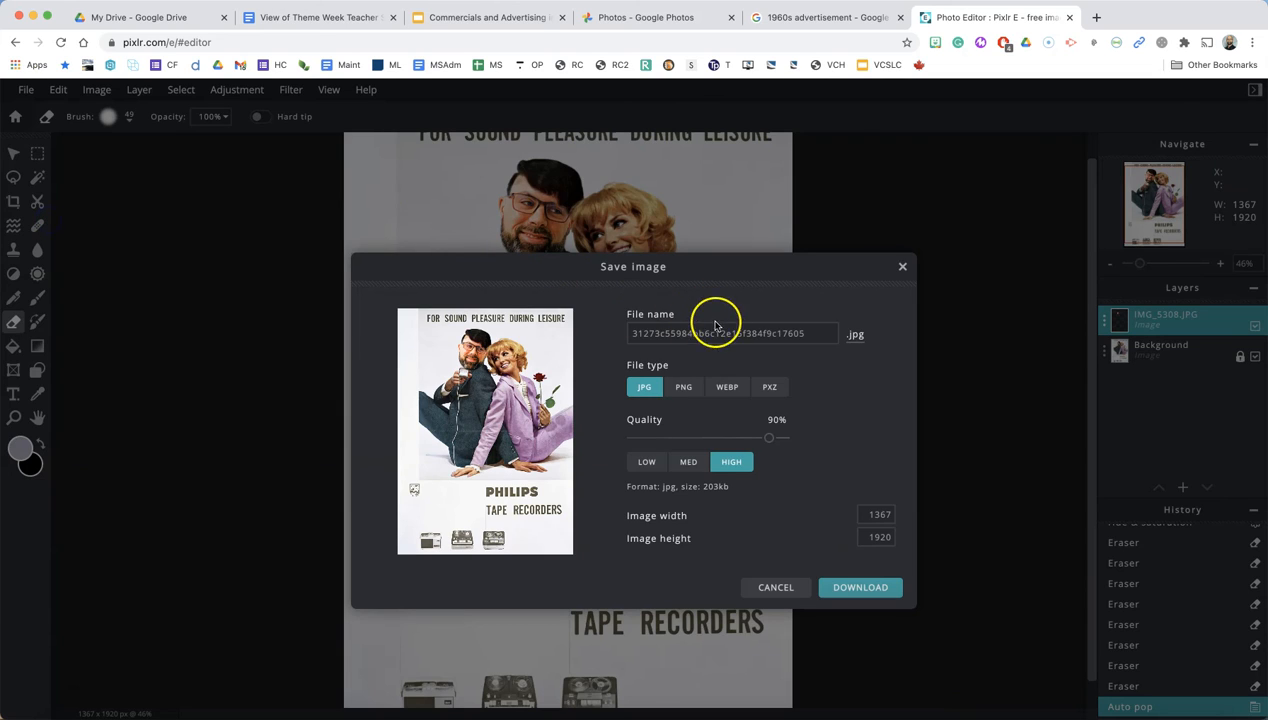
left_click_drag(770, 443, 801, 440)
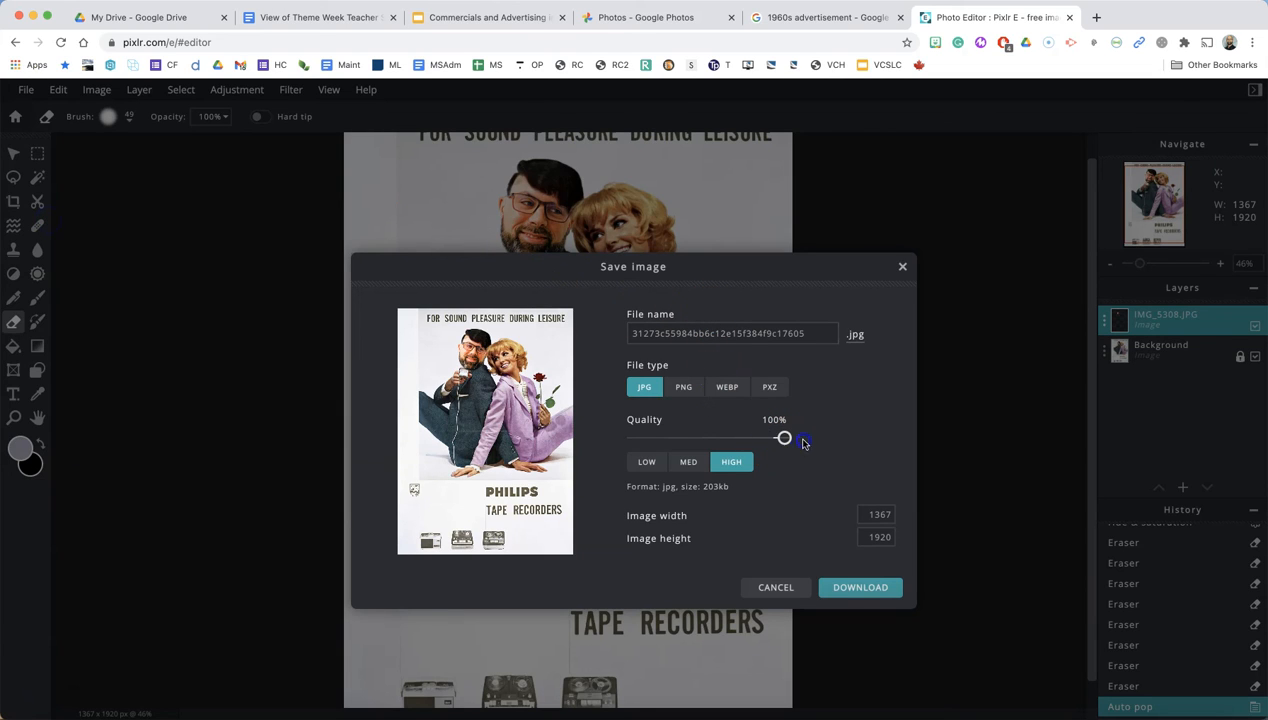
left_click(863, 588)
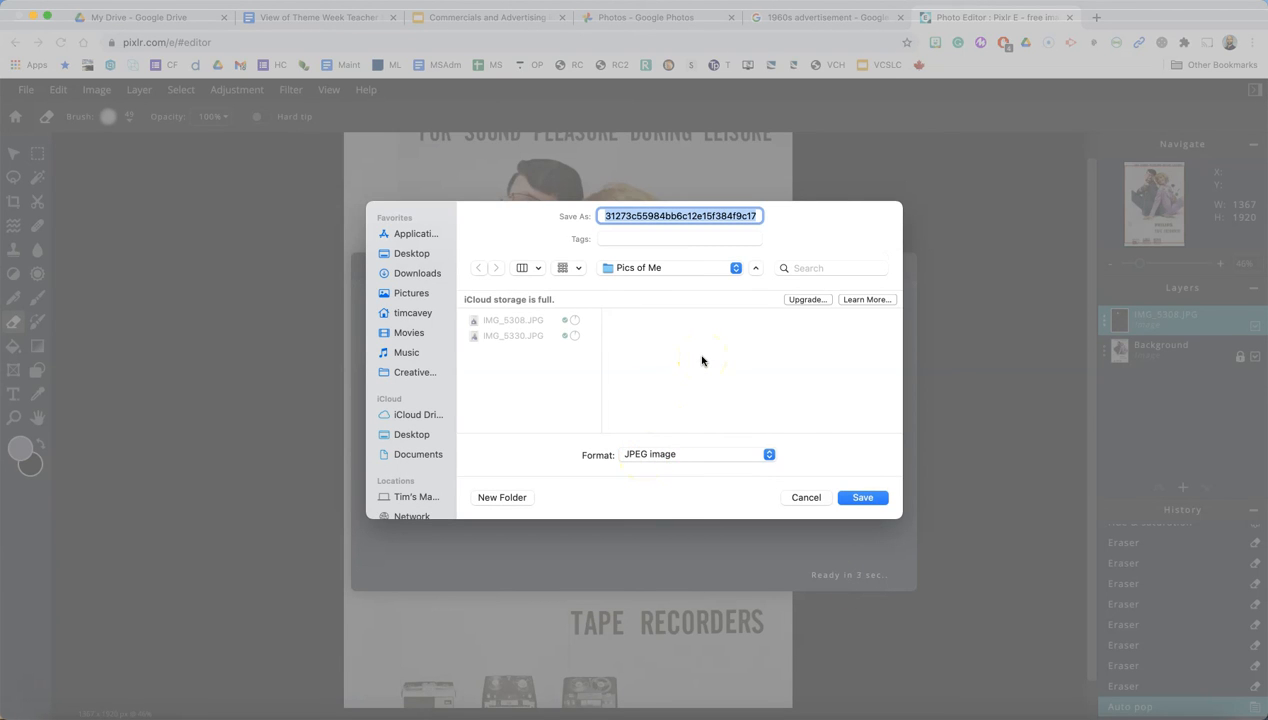
Step: Name the download with the teacher's name followed by "Edited Example.jpg", save it in the Pics of Me folder and close the save window
type("Edited - Philips.jpg")
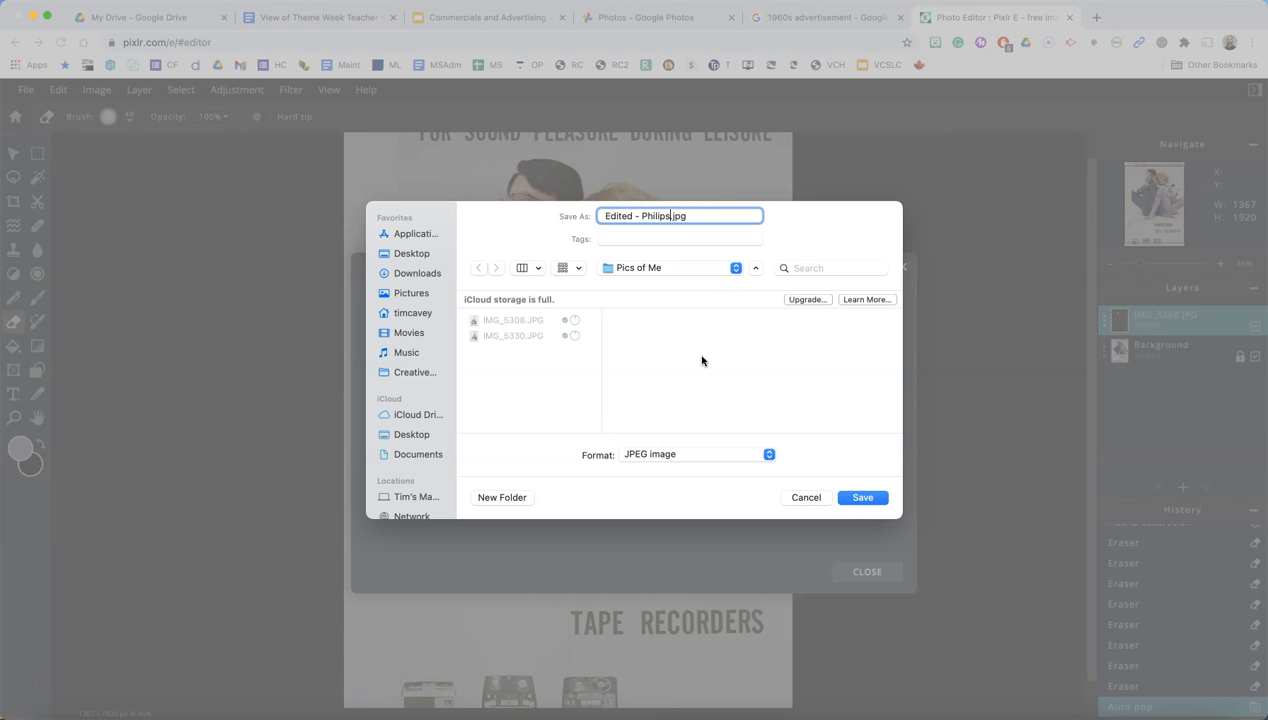
key("Right")
type("Mr. Cavey ")
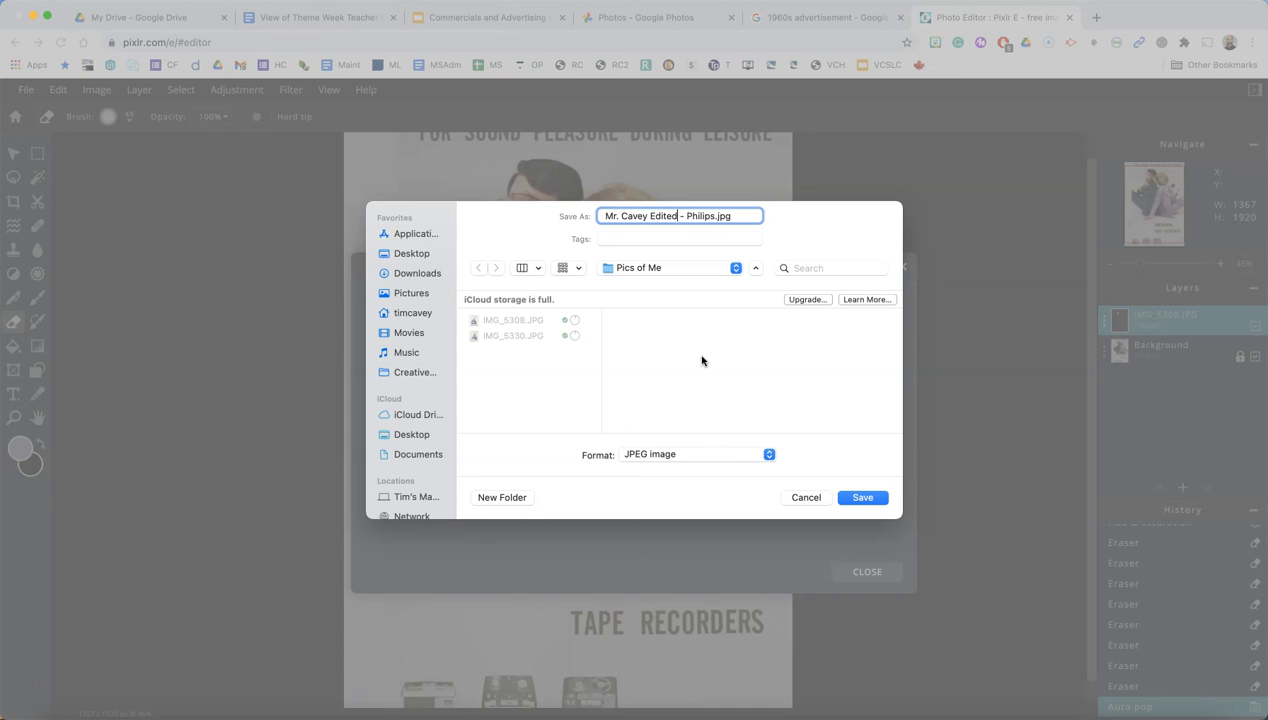
type("Edited Example")
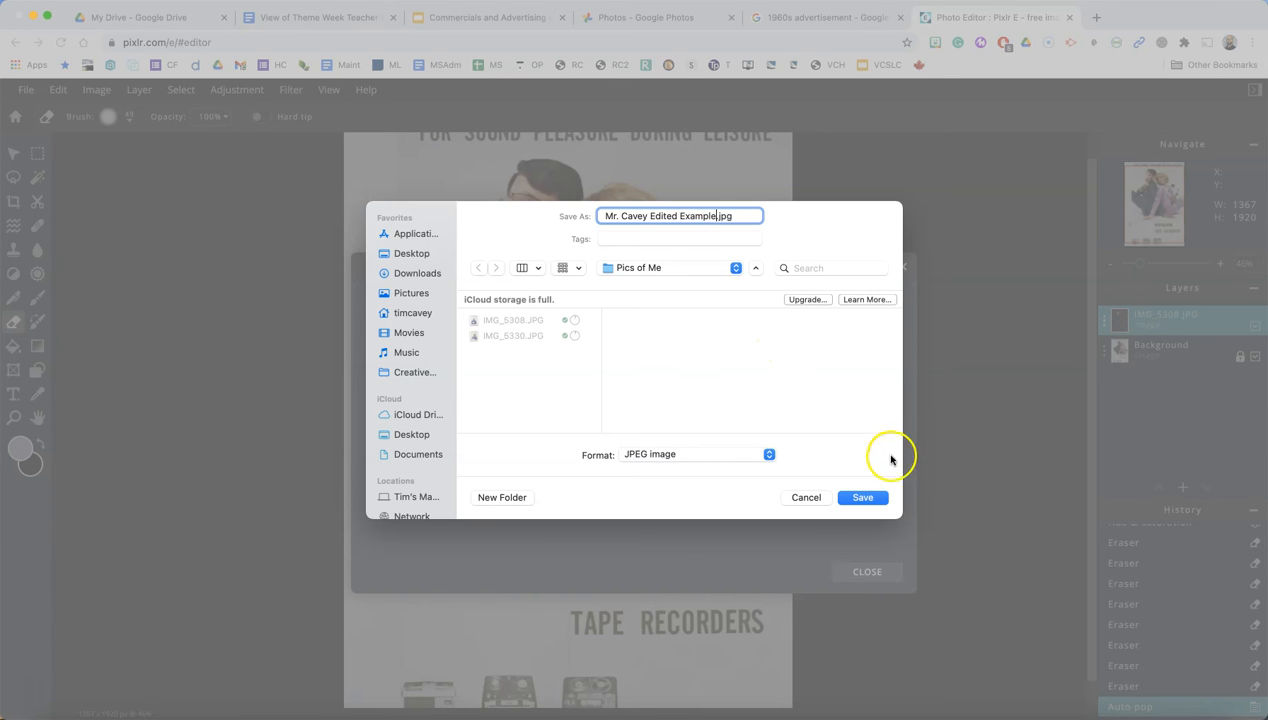
left_click(862, 497)
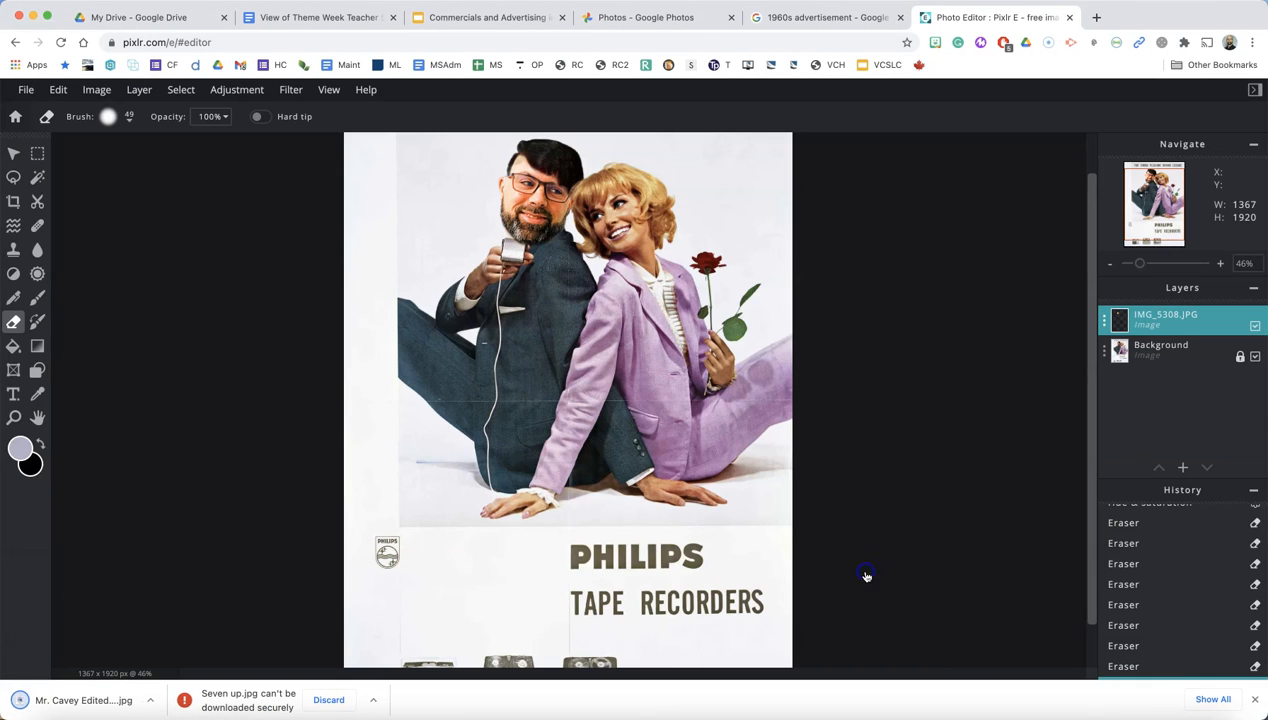
left_click(866, 572)
Step: Undo the second Auto pop adjustment on the cut-out head
left_click(236, 92)
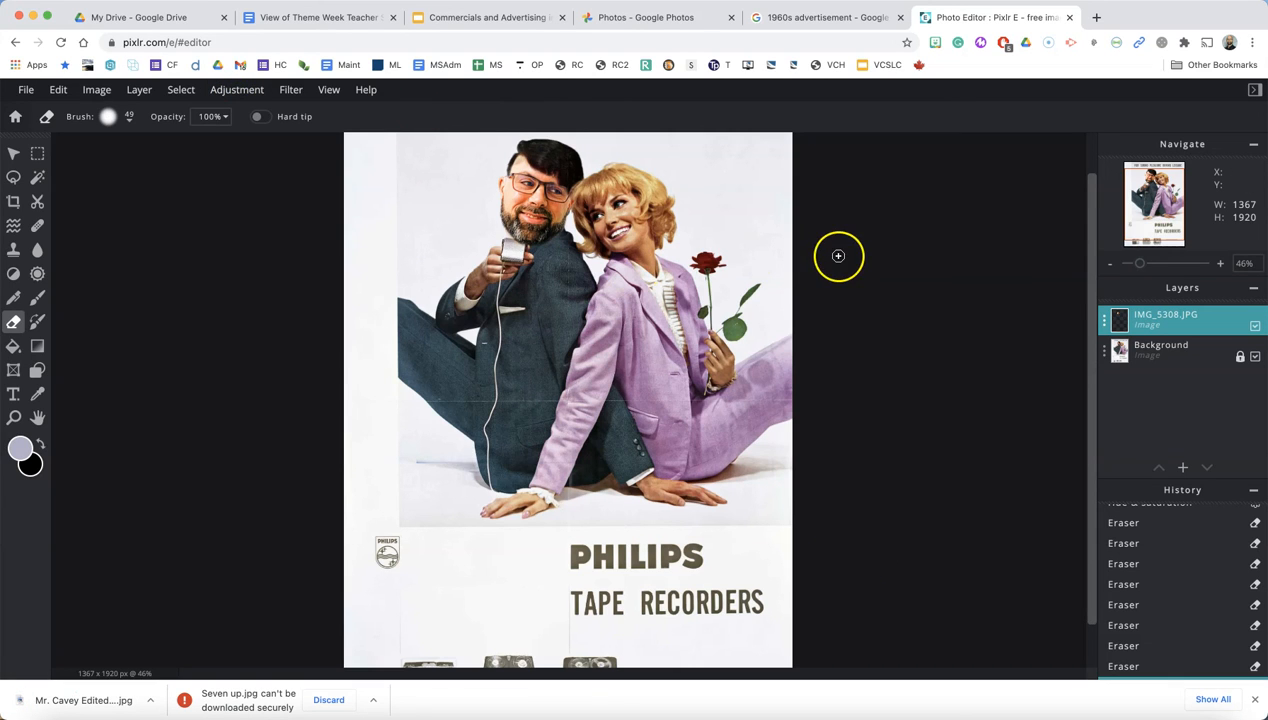
key("super+z")
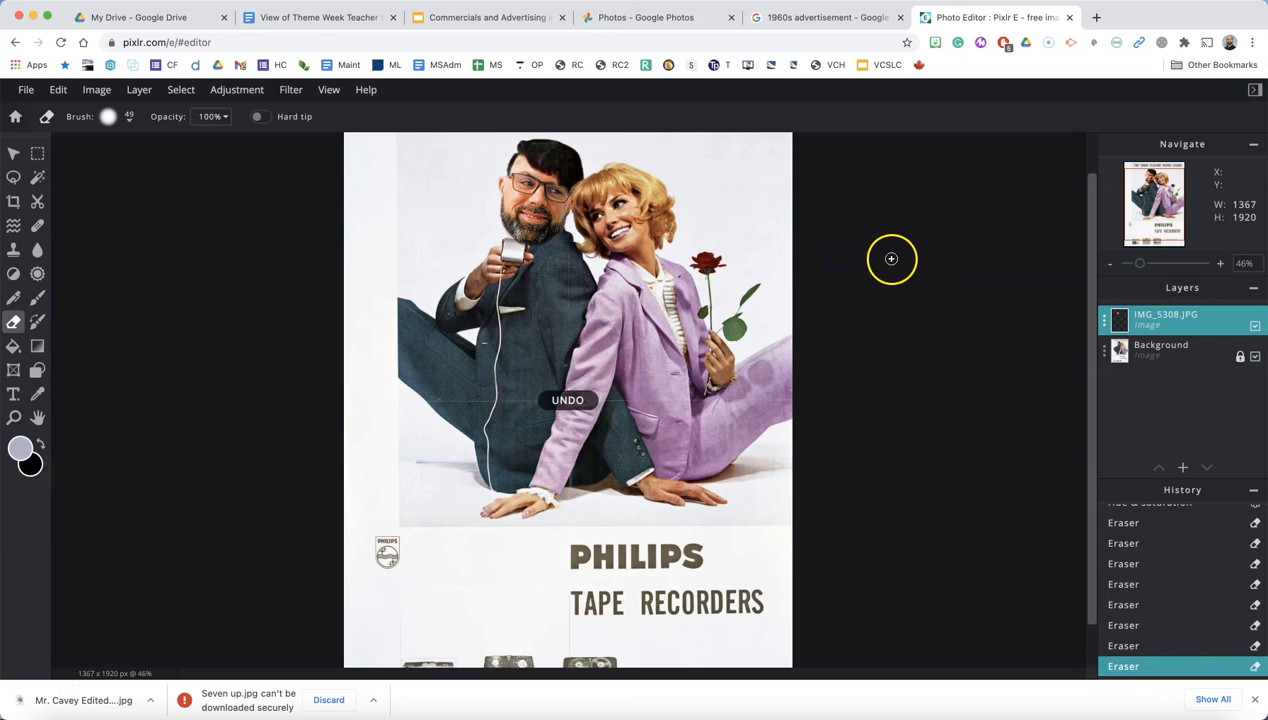
Step: Try the Auto pop adjustment on the cut-out head once more and undo it
left_click(226, 90)
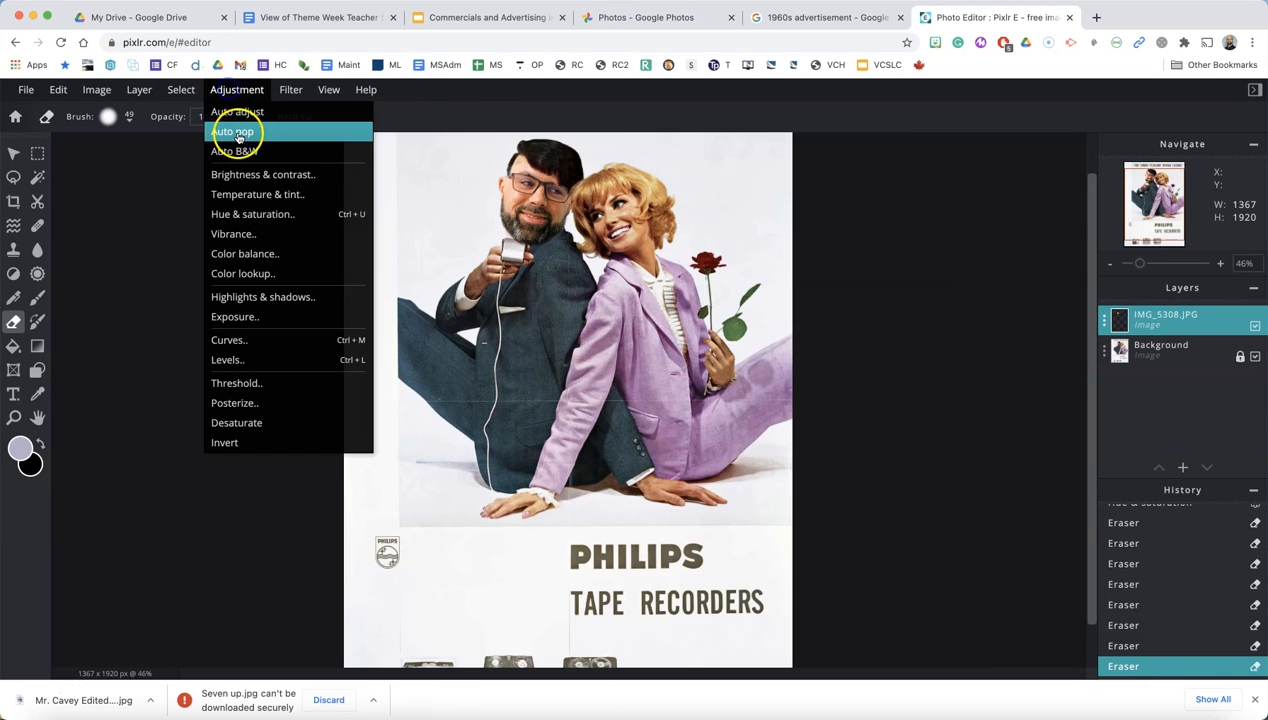
left_click(233, 134)
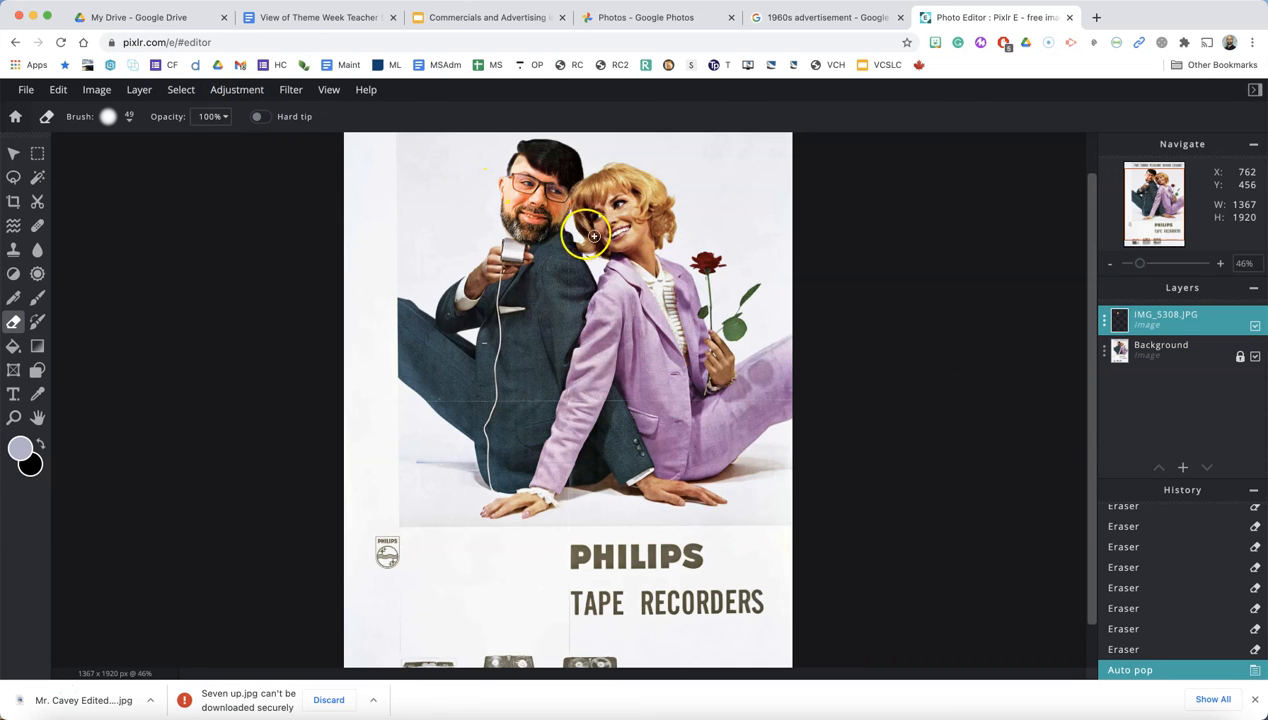
left_click(242, 92)
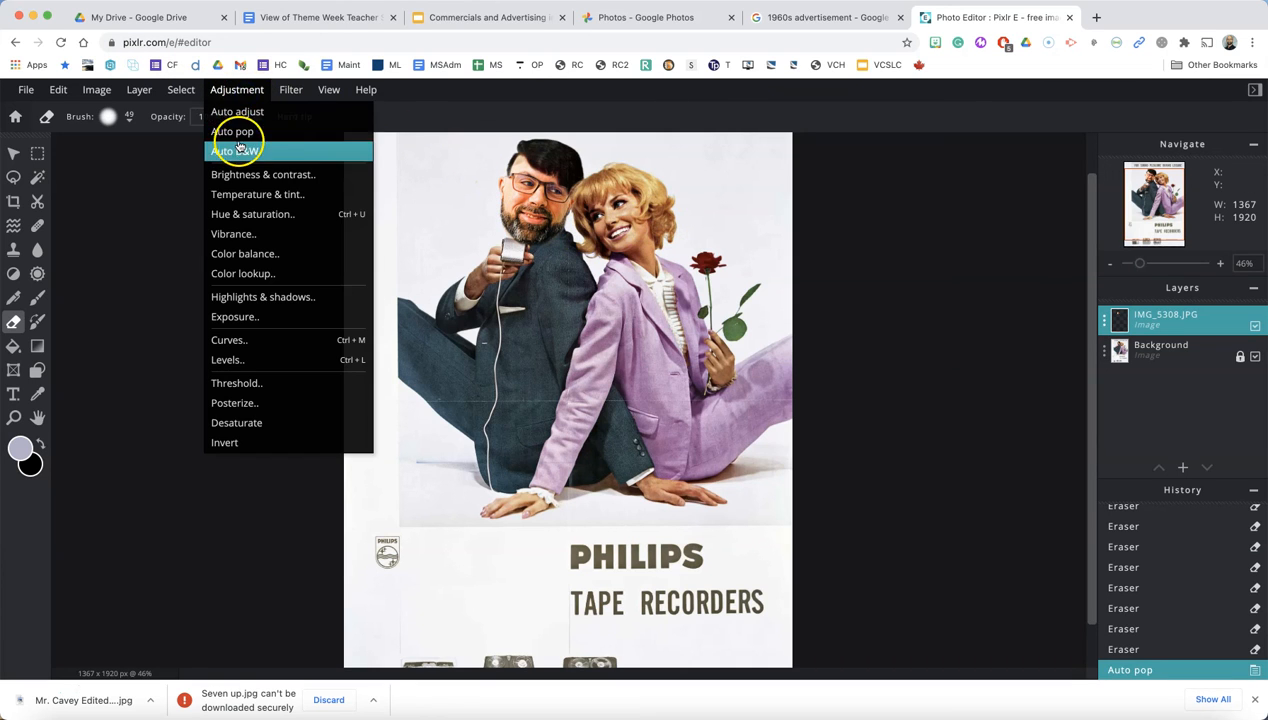
left_click(236, 89)
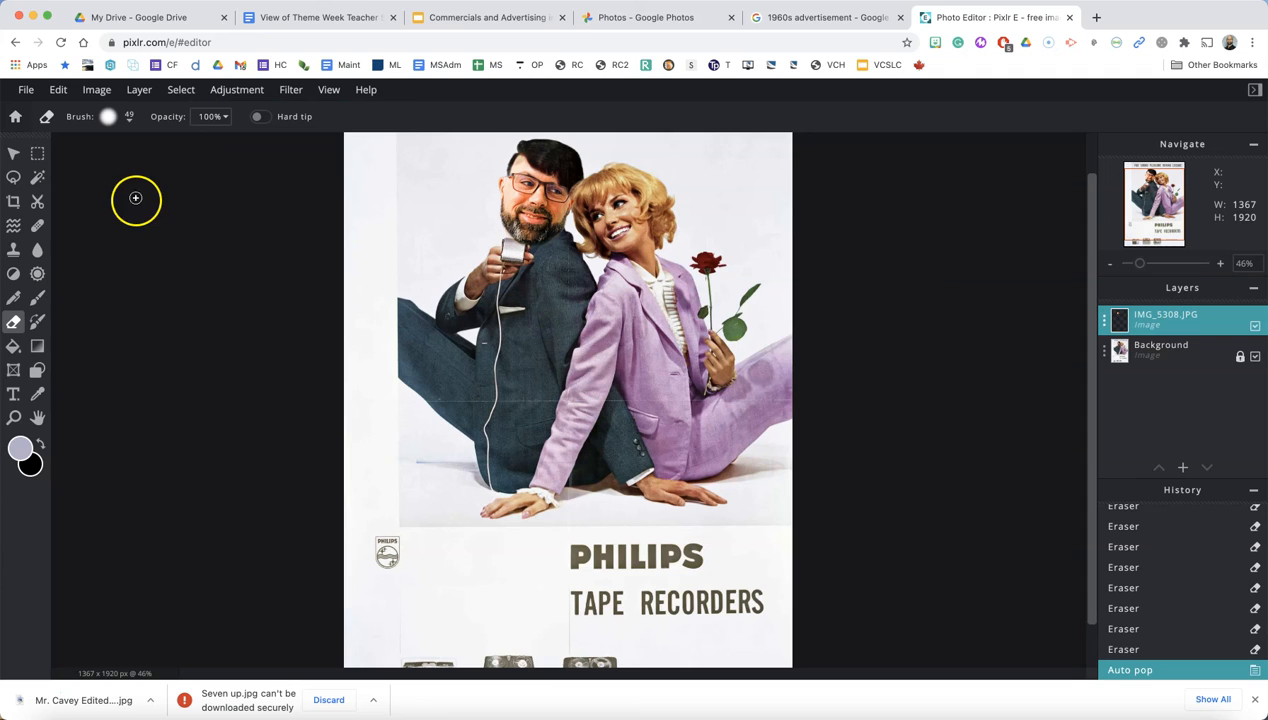
key("ctrl+z")
Step: Apply the Auto adjust adjustment to the cut-out head on the IMG_5308.JPG layer
left_click(245, 90)
left_click(258, 92)
left_click(236, 90)
left_click(236, 111)
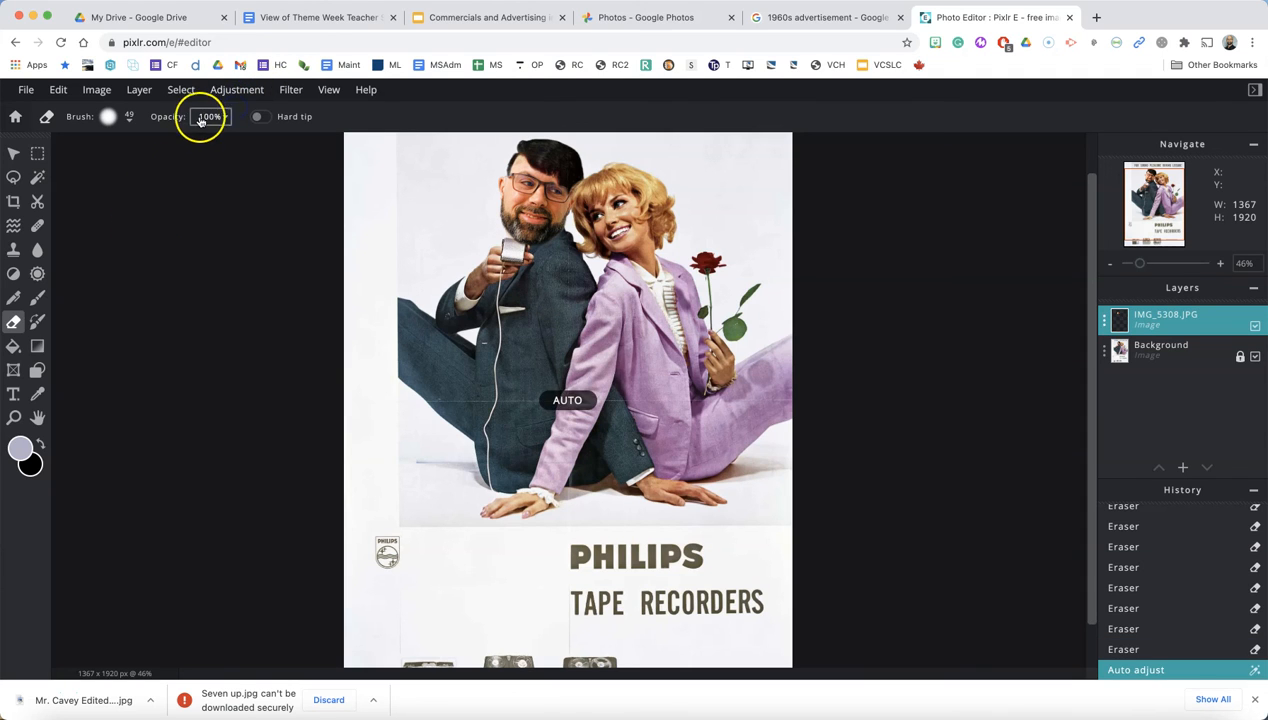